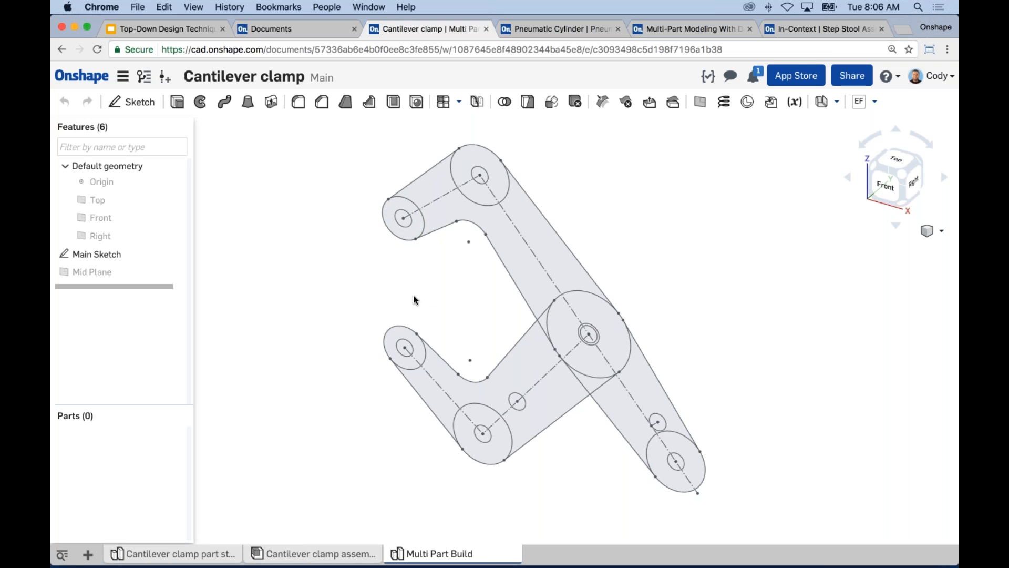
# Open the Cantilever clamp assembly and examine the complete clamp from several angles.
pyautogui.click(288, 555)
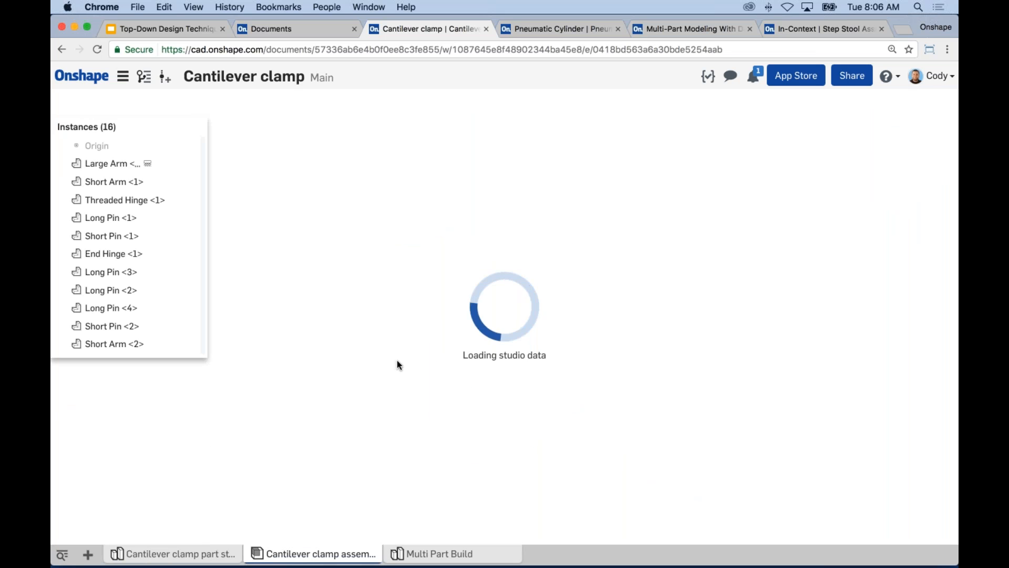
pyautogui.scroll(3, 442, 286)
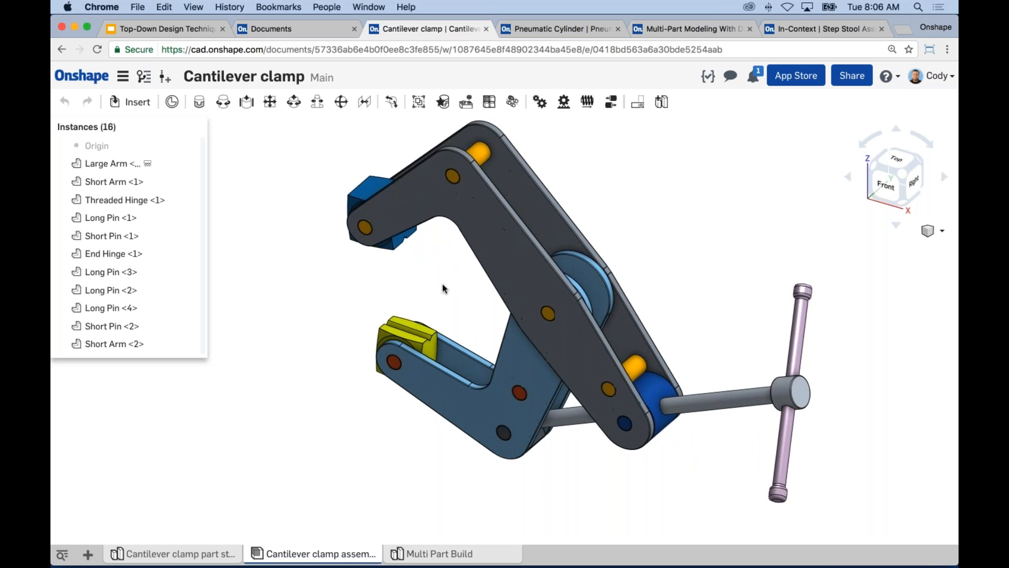
pyautogui.moveTo(432, 297); pyautogui.dragTo(409, 304, button='right')
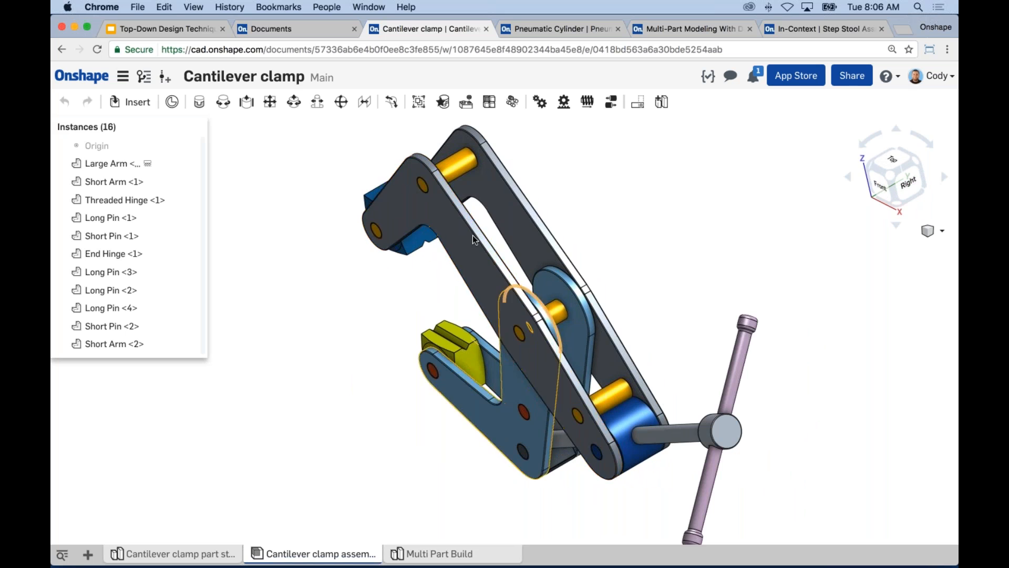
pyautogui.moveTo(450, 324); pyautogui.dragTo(468, 331, button='right')
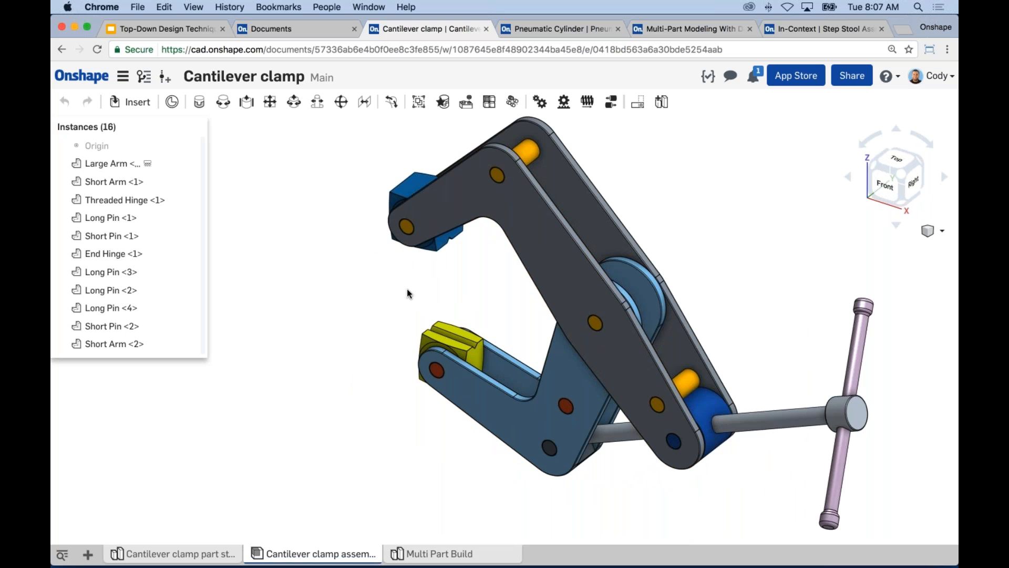
pyautogui.moveTo(387, 327); pyautogui.dragTo(370, 342, button='middle')
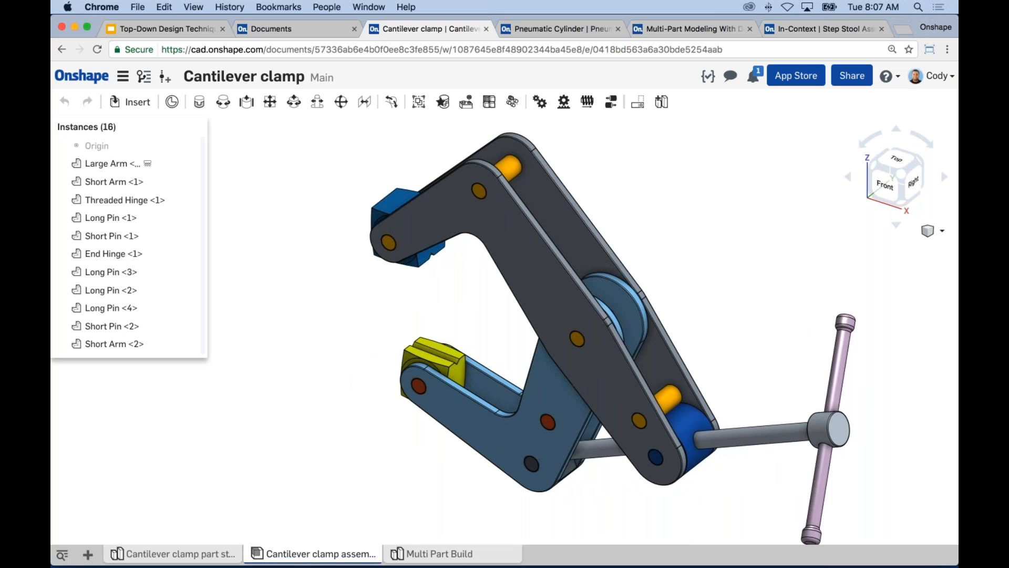
# Return to the Multi Part Build part studio and examine the geometry of the Main Sketch.
pyautogui.click(413, 554)
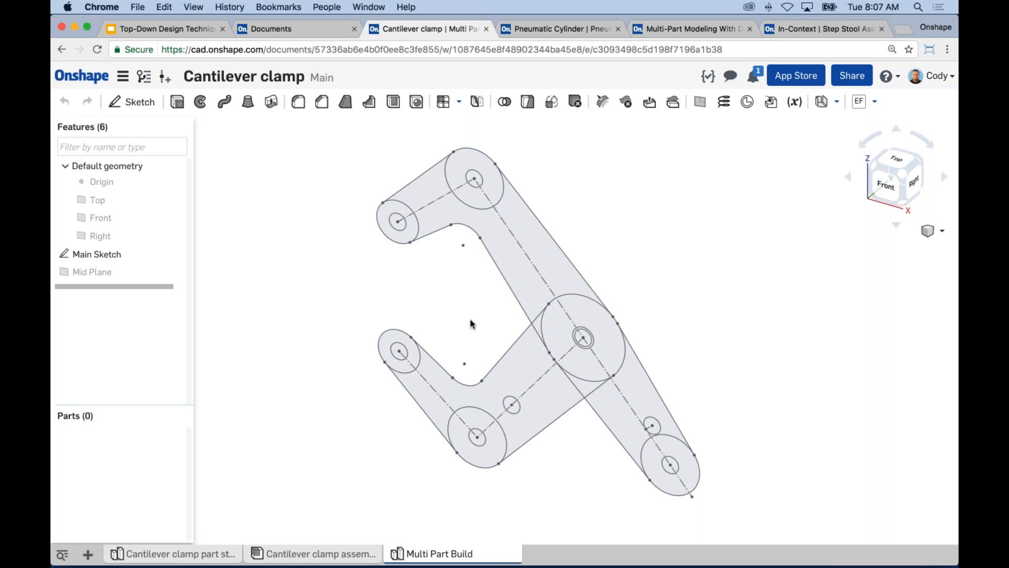
pyautogui.click(108, 254)
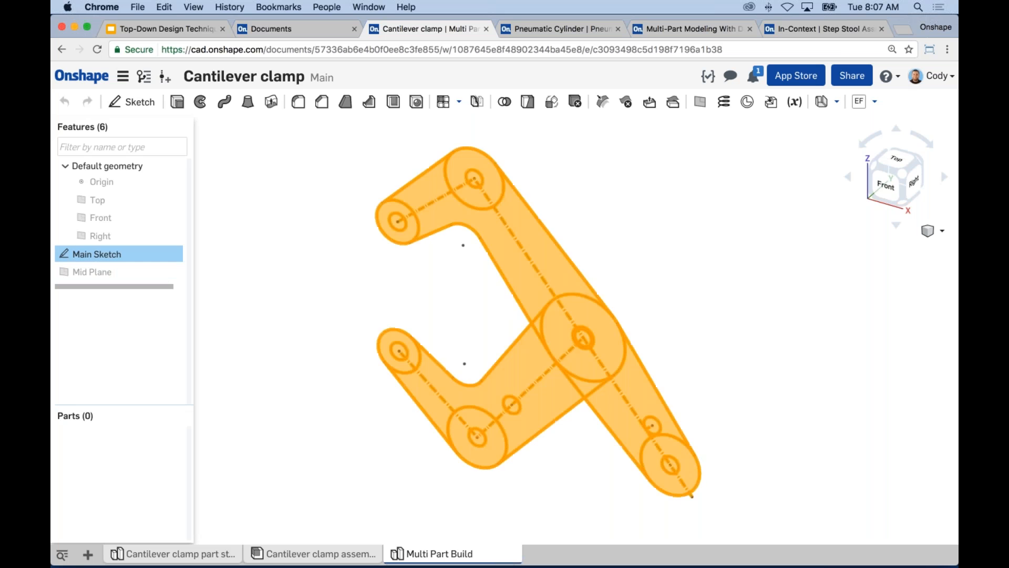
pyautogui.moveTo(391, 277)
pyautogui.mouseDown(button='right')
pyautogui.moveTo(383, 284)
pyautogui.moveTo(411, 279)
pyautogui.mouseUp(button='right')
pyautogui.click(423, 276)
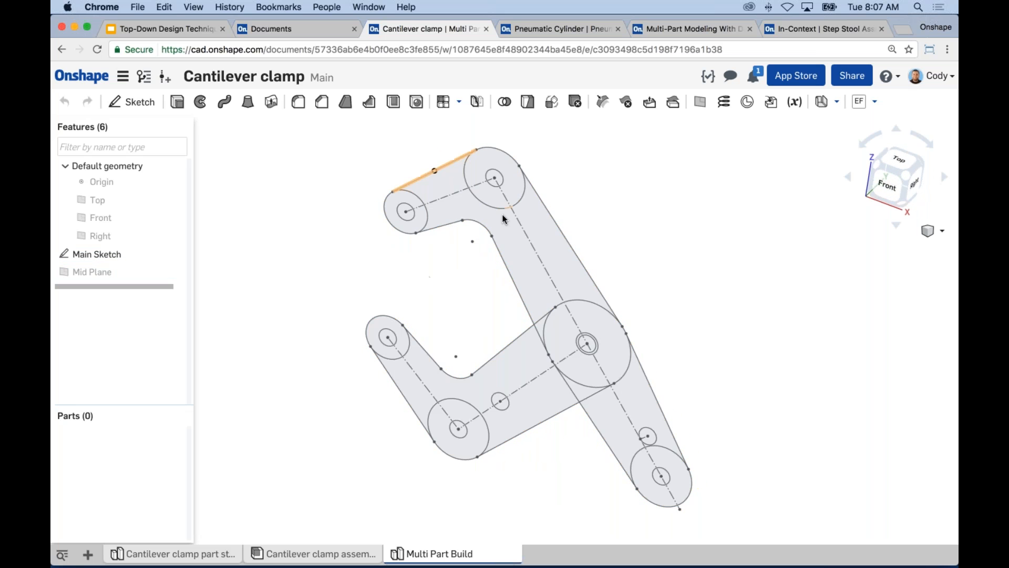
pyautogui.moveTo(451, 295); pyautogui.dragTo(282, 185, button='right')
# Start a new solid extrusion 5 mm deep using the Main Sketch regions from the long arm's jaw end to its elbow.
pyautogui.click(177, 102)
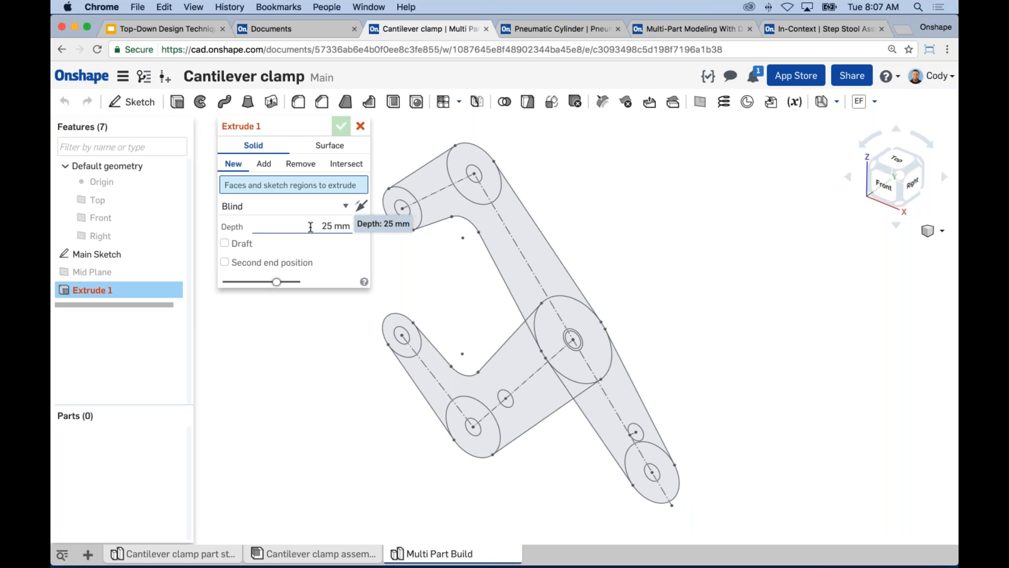
pyautogui.click(310, 227)
pyautogui.write('5')
pyautogui.press('Return')
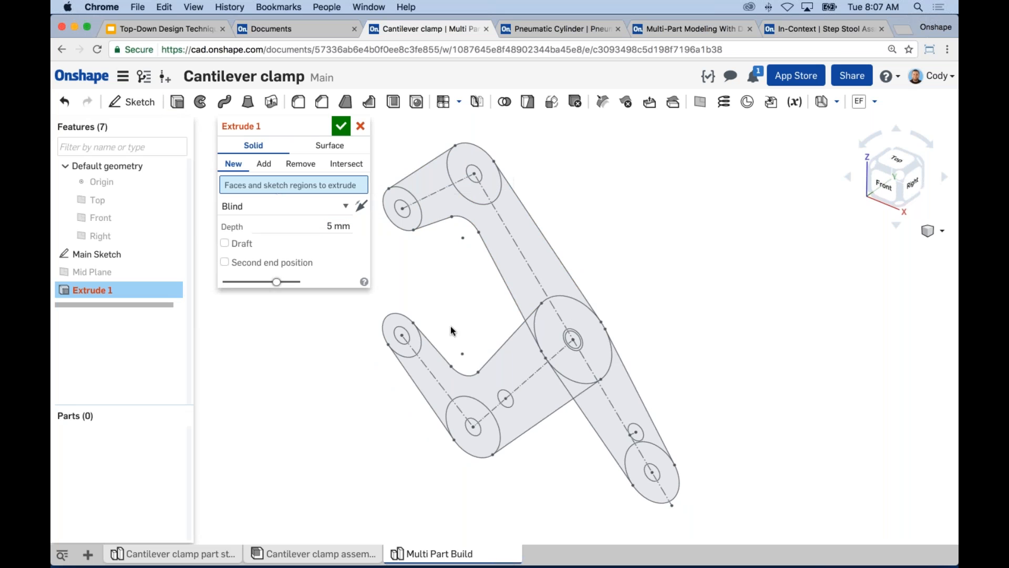
pyautogui.moveTo(463, 336)
pyautogui.mouseDown(button='right')
pyautogui.moveTo(475, 245)
pyautogui.moveTo(469, 176)
pyautogui.moveTo(471, 316)
pyautogui.mouseUp(button='right')
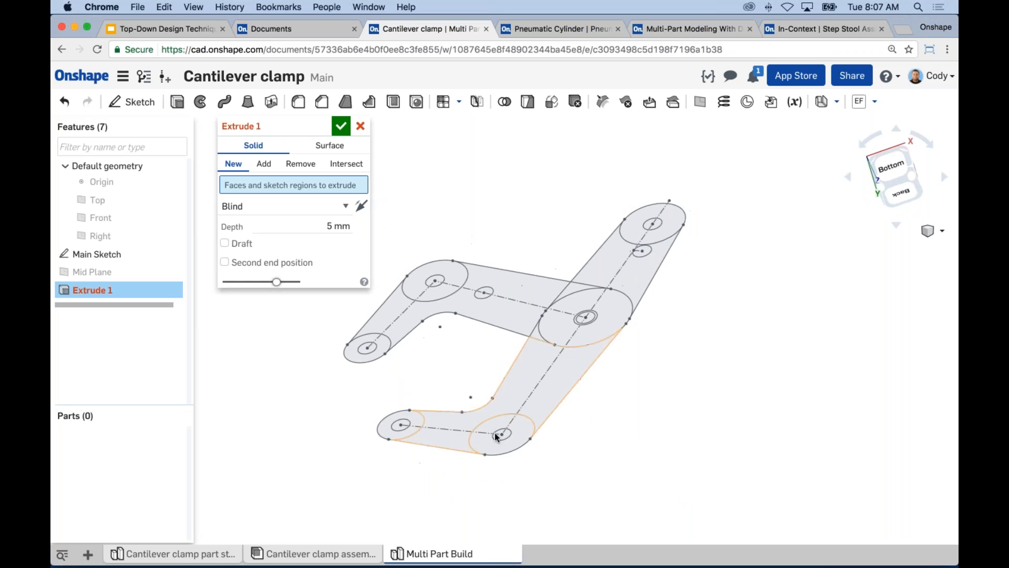
pyautogui.click(413, 415)
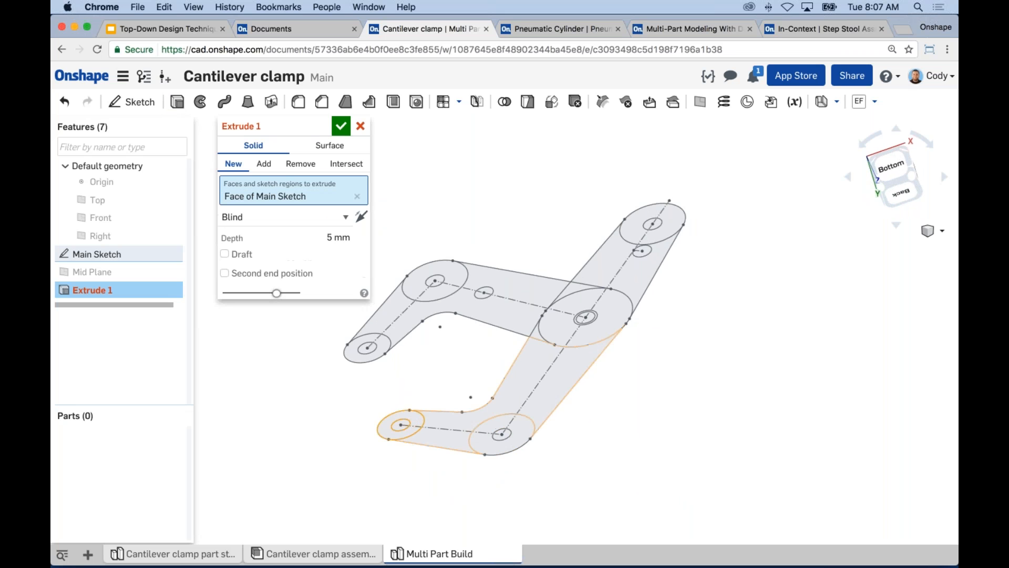
pyautogui.click(446, 421)
pyautogui.click(523, 421)
# Add the long arm's remaining Main Sketch regions, around the central pivot and out to its far rounded end, to the extrusion.
pyautogui.moveTo(549, 332); pyautogui.dragTo(539, 343, button='right')
pyautogui.moveTo(541, 261); pyautogui.dragTo(541, 397, button='right')
pyautogui.click(573, 229)
pyautogui.click(577, 332)
pyautogui.scroll(2, 597, 327)
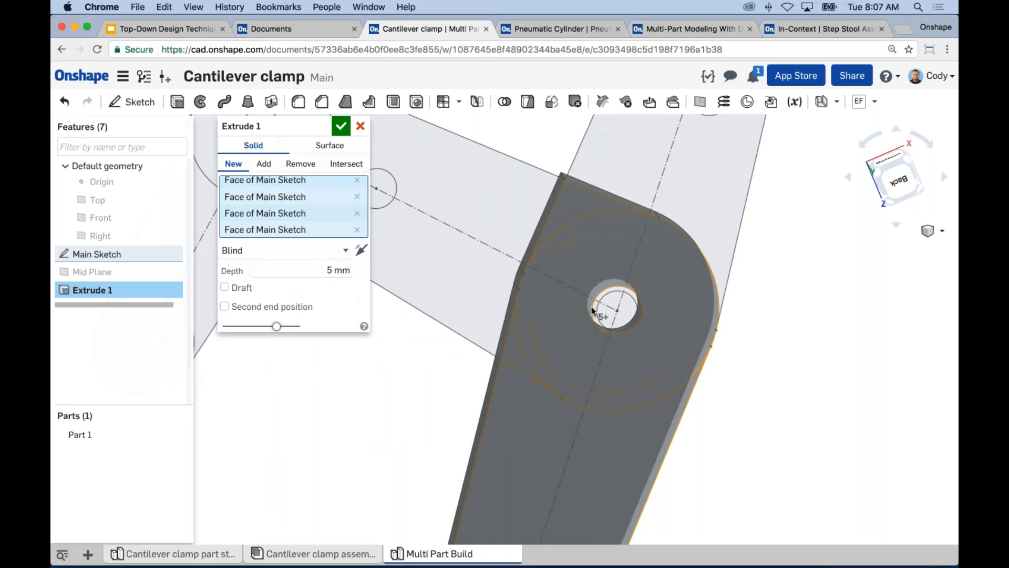
pyautogui.click(714, 190)
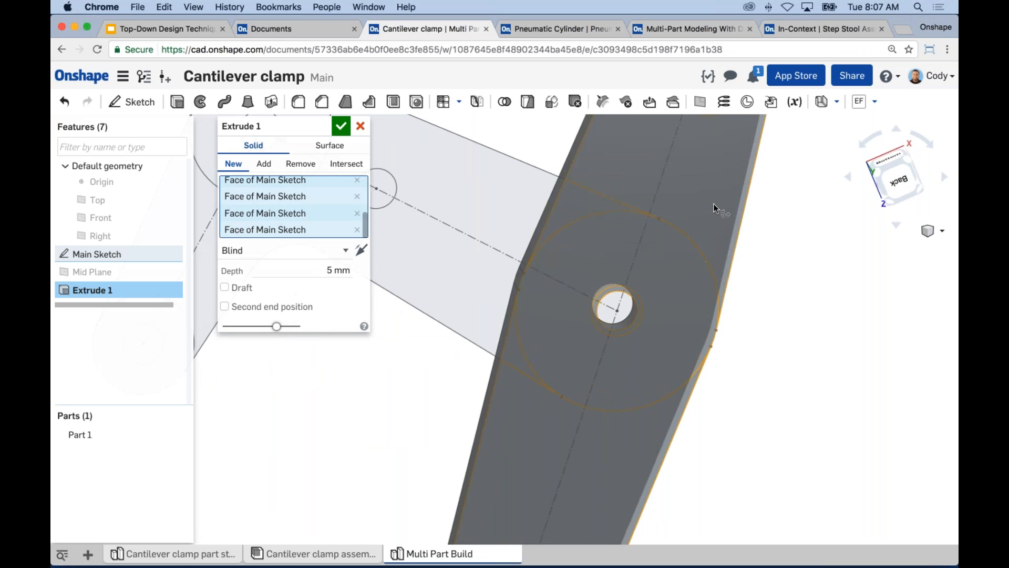
pyautogui.scroll(-3, 769, 219)
pyautogui.click(670, 285)
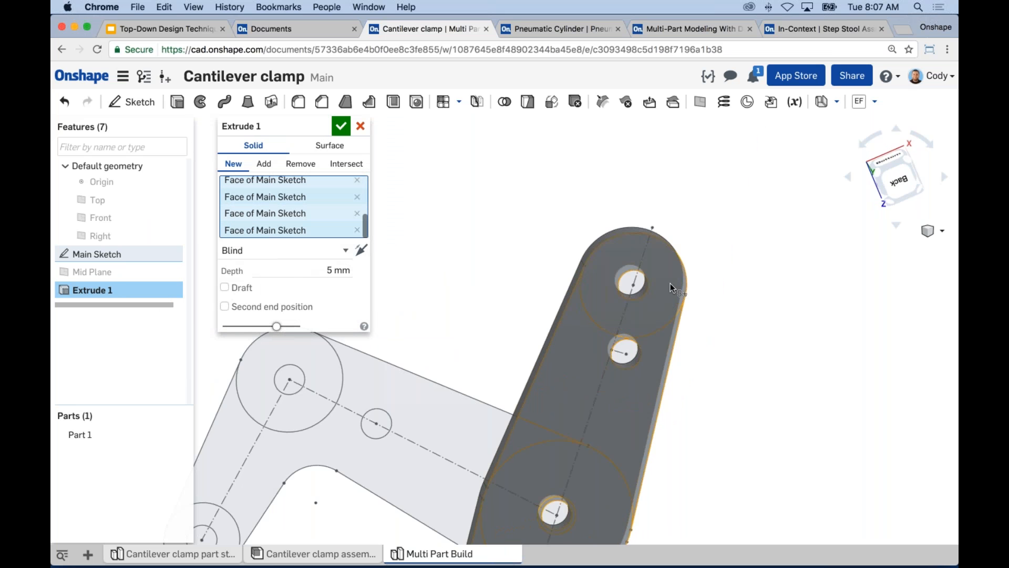
pyautogui.scroll(-3, 518, 284)
pyautogui.moveTo(609, 236); pyautogui.dragTo(647, 206, button='middle')
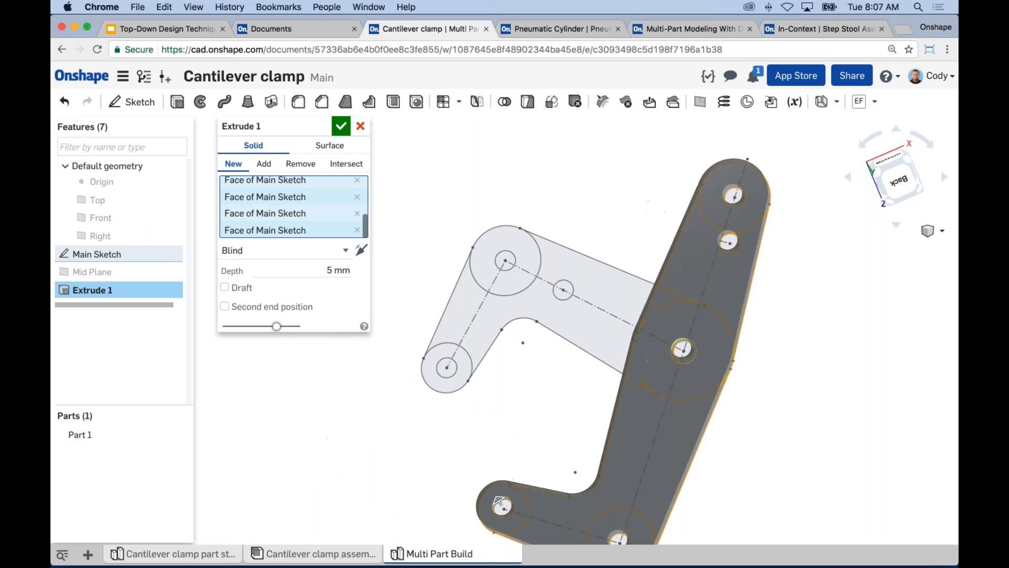
# Set the long arm's extrusion depth to 2 mm and accept the feature.
pyautogui.click(331, 270)
pyautogui.write('2')
pyautogui.press('Return')
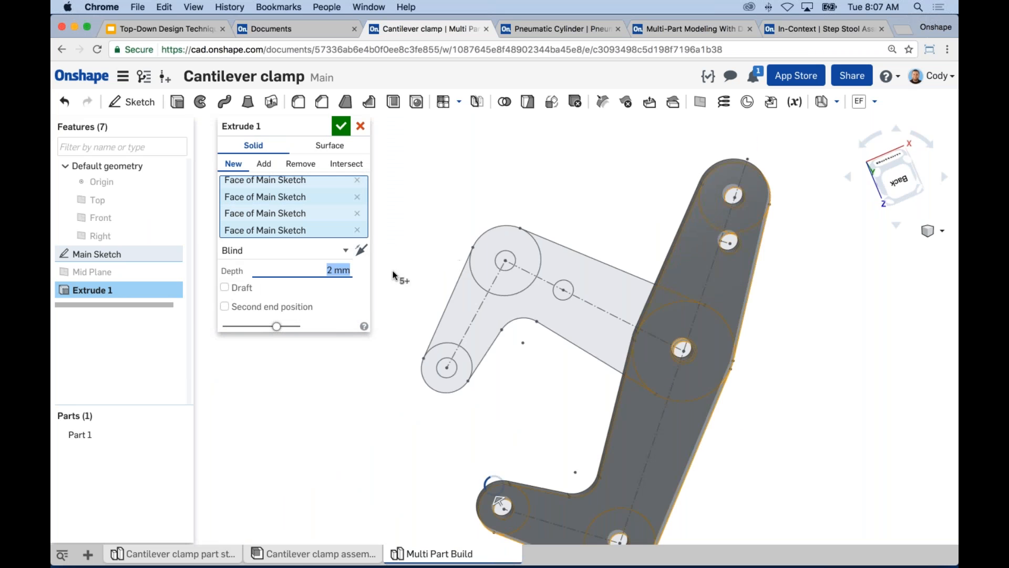
pyautogui.moveTo(403, 345); pyautogui.dragTo(406, 262, button='right')
pyautogui.press('Return')
# Start a second extrusion 2 mm deep using the short arm's Main Sketch regions from the jaw end towards the pivot.
pyautogui.moveTo(529, 205); pyautogui.dragTo(545, 252, button='right')
pyautogui.scroll(3, 537, 289)
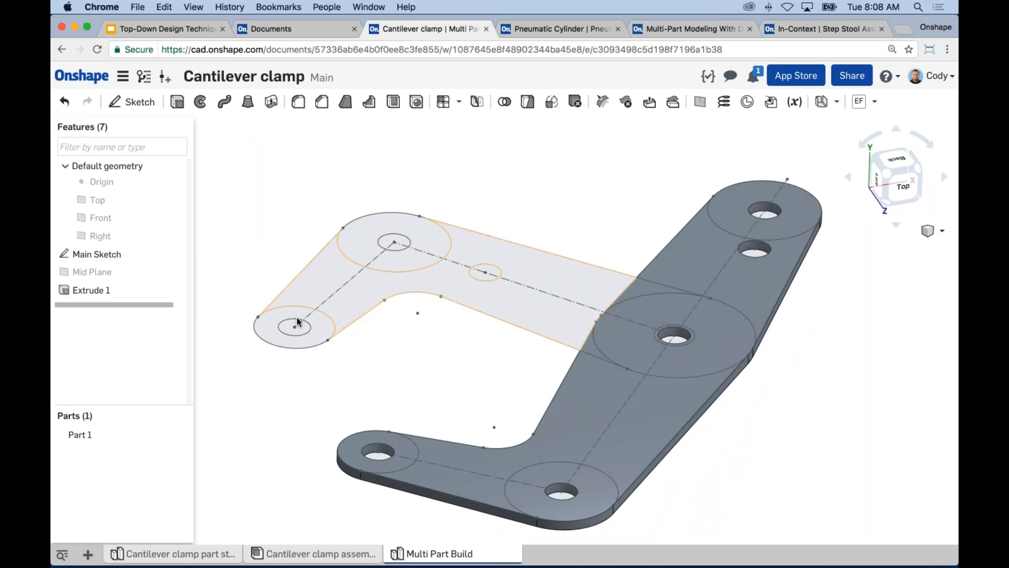
pyautogui.moveTo(475, 291); pyautogui.dragTo(349, 299, button='right')
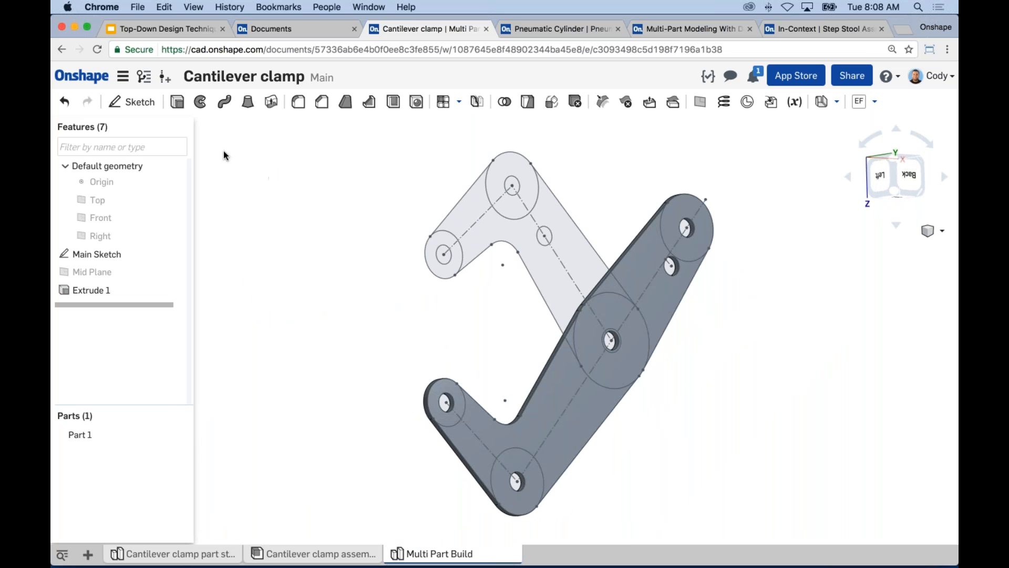
pyautogui.click(177, 102)
pyautogui.moveTo(377, 335); pyautogui.dragTo(499, 335, button='right')
pyautogui.click(297, 225)
pyautogui.write('2')
pyautogui.press('Return')
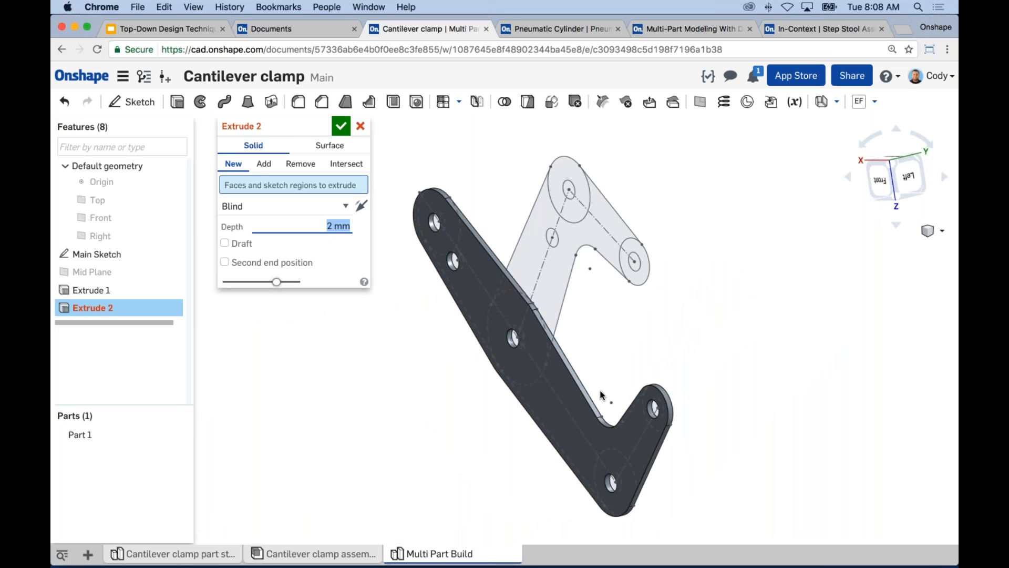
pyautogui.click(623, 272)
pyautogui.click(598, 247)
pyautogui.click(575, 200)
# Add the short arm's Main Sketch regions around the central pivot to the second extrusion.
pyautogui.moveTo(538, 352)
pyautogui.mouseDown(button='right')
pyautogui.moveTo(516, 336)
pyautogui.moveTo(580, 340)
pyautogui.mouseUp(button='right')
pyautogui.scroll(8, 551, 340)
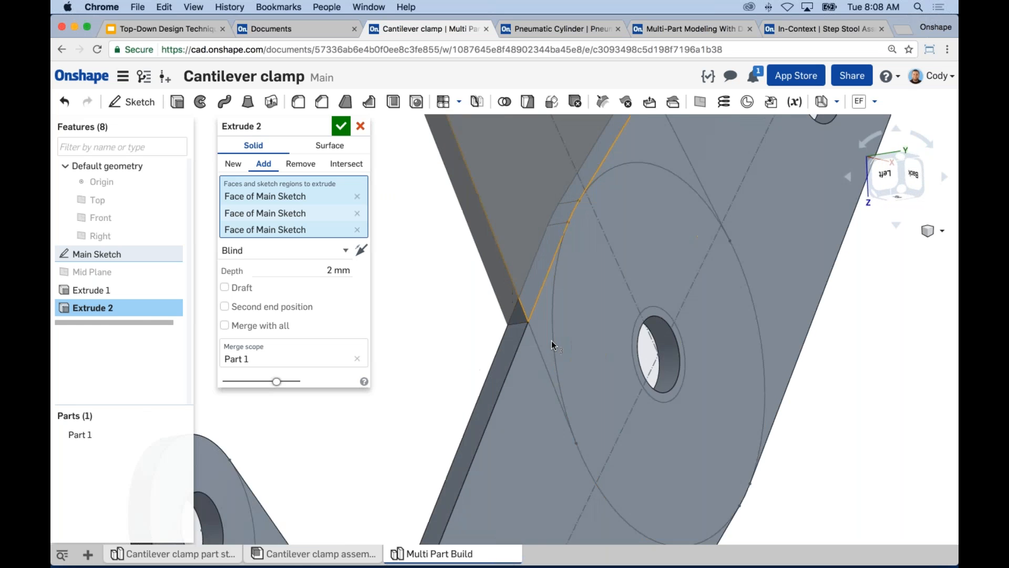
pyautogui.click(585, 339)
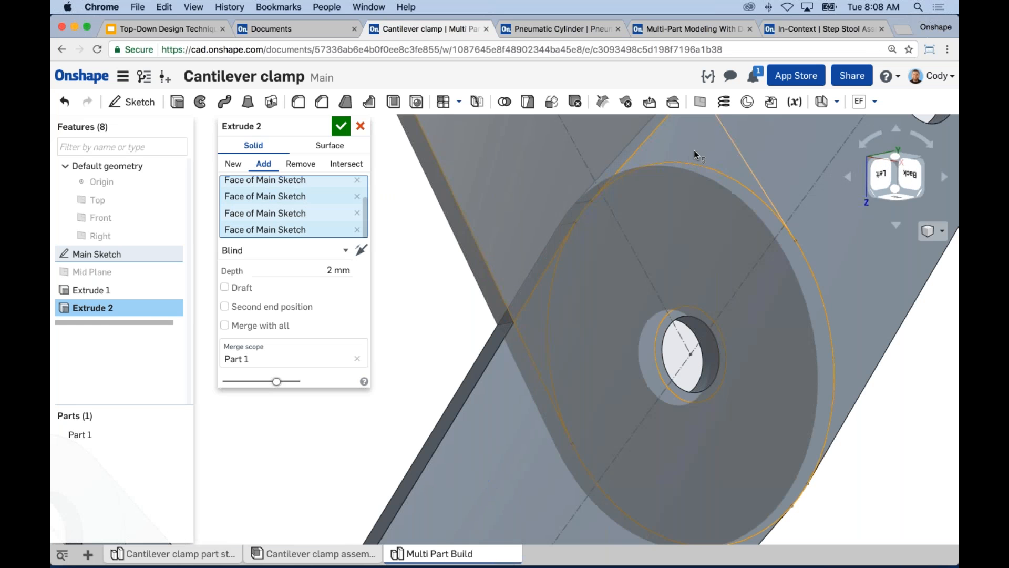
pyautogui.scroll(-8, 696, 259)
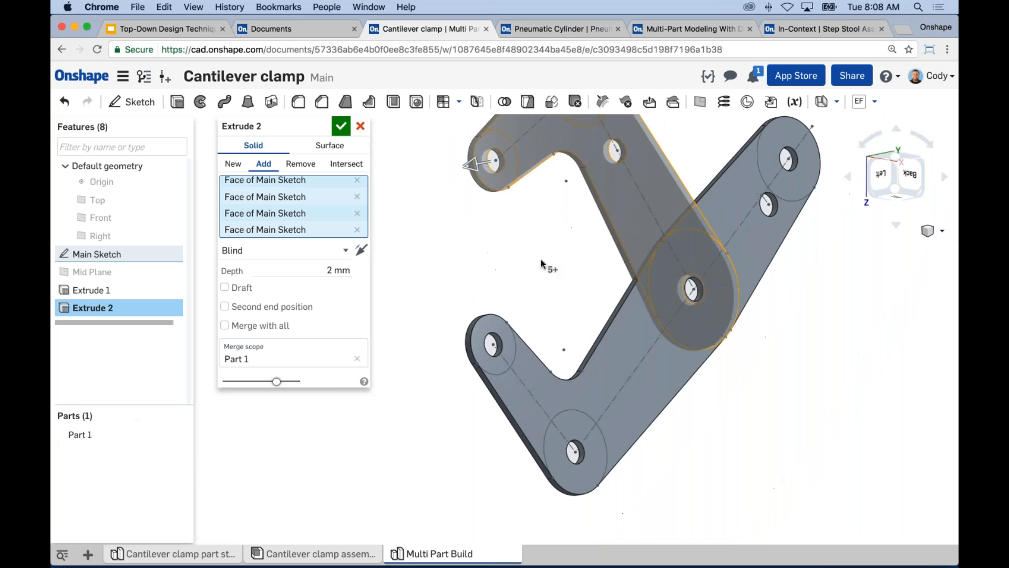
pyautogui.moveTo(576, 284); pyautogui.dragTo(630, 298, button='right')
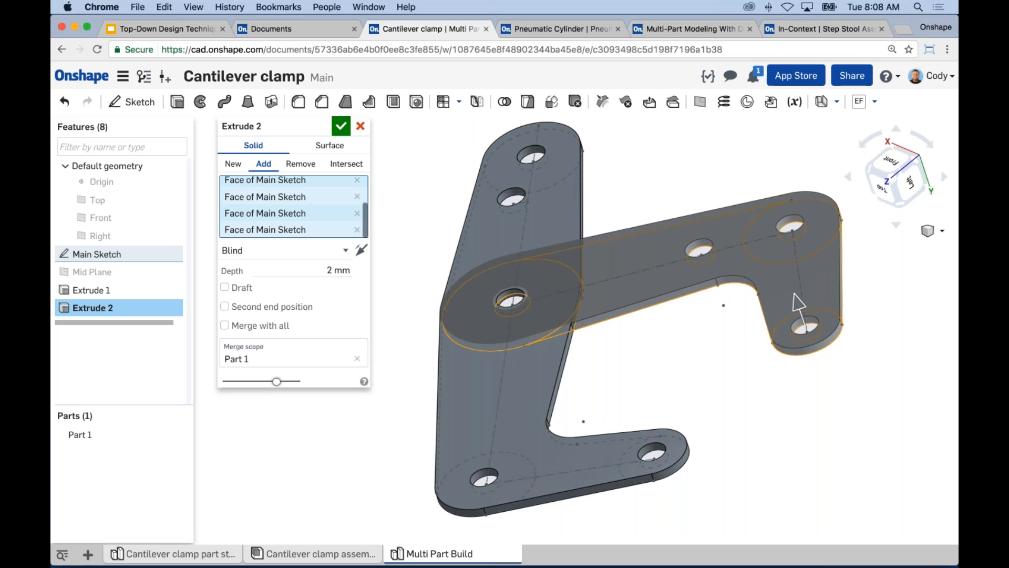
# Make the short arm's extrusion a new separate part in the opposite direction and accept it.
pyautogui.click(239, 169)
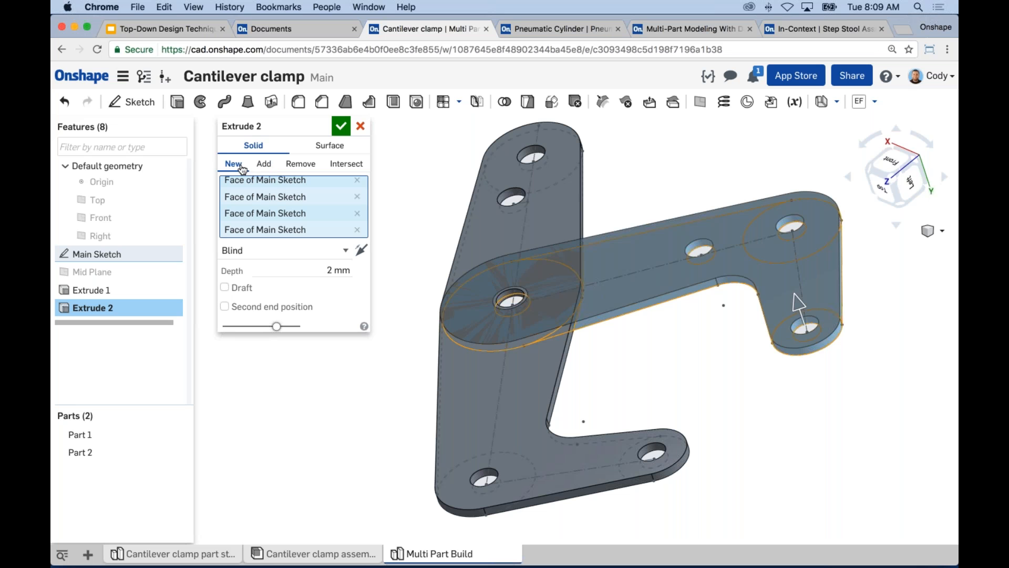
pyautogui.moveTo(418, 250); pyautogui.dragTo(362, 252, button='right')
pyautogui.click(361, 250)
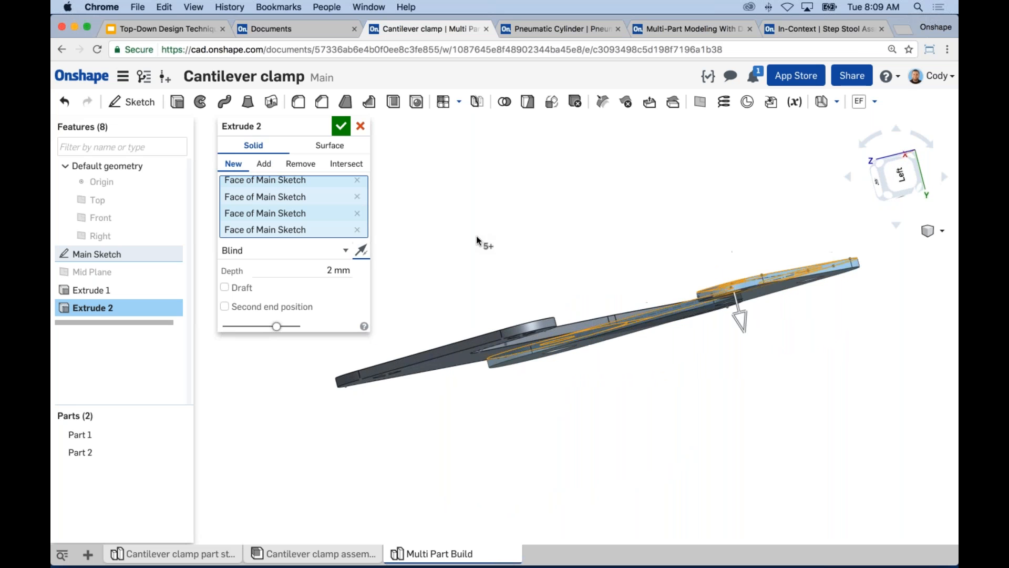
pyautogui.click(343, 127)
# Start a sketch on the long arm's outer face and draw a circle about 10.5 mm in diameter centred on the jaw-end hole.
pyautogui.moveTo(442, 192); pyautogui.dragTo(351, 303, button='right')
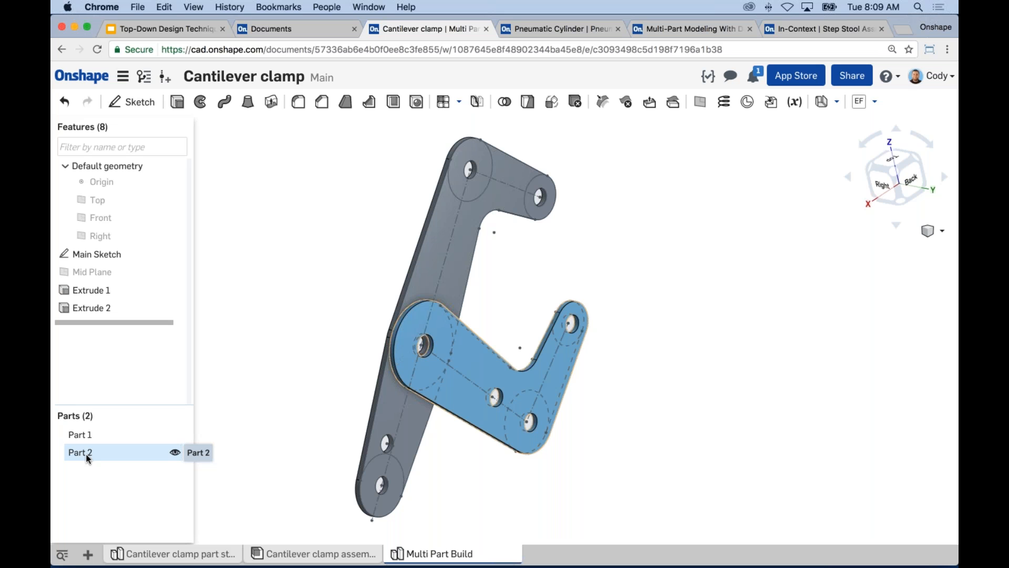
pyautogui.moveTo(349, 315); pyautogui.dragTo(365, 240, button='right')
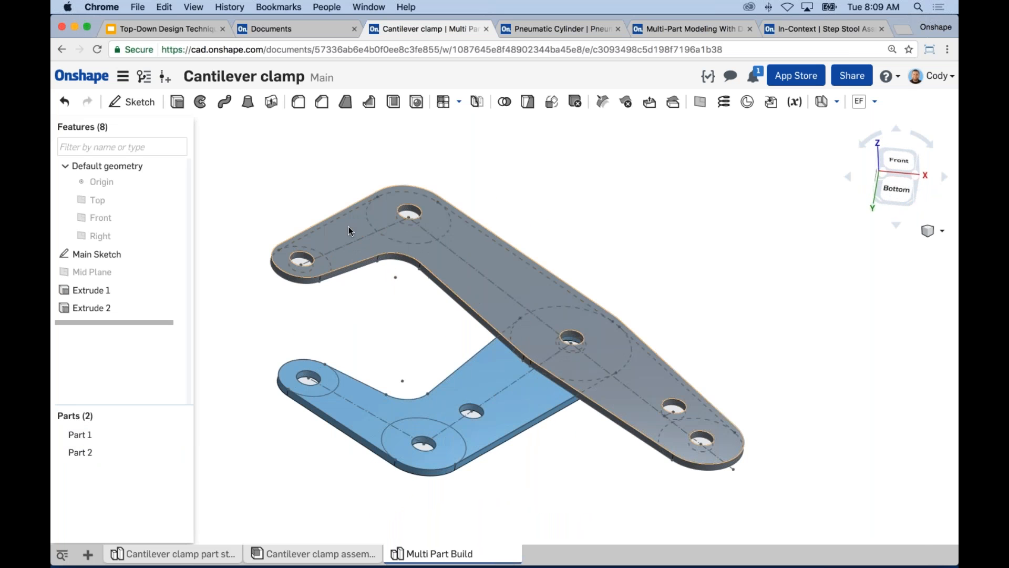
pyautogui.click(349, 227)
pyautogui.rightClick(351, 235)
pyautogui.click(367, 243)
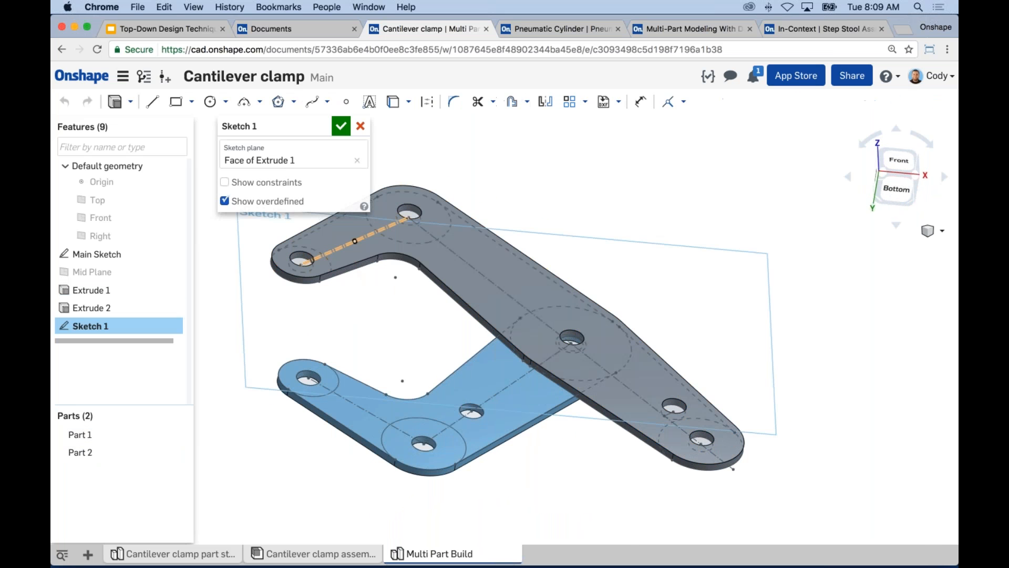
pyautogui.press('n')
pyautogui.press('c')
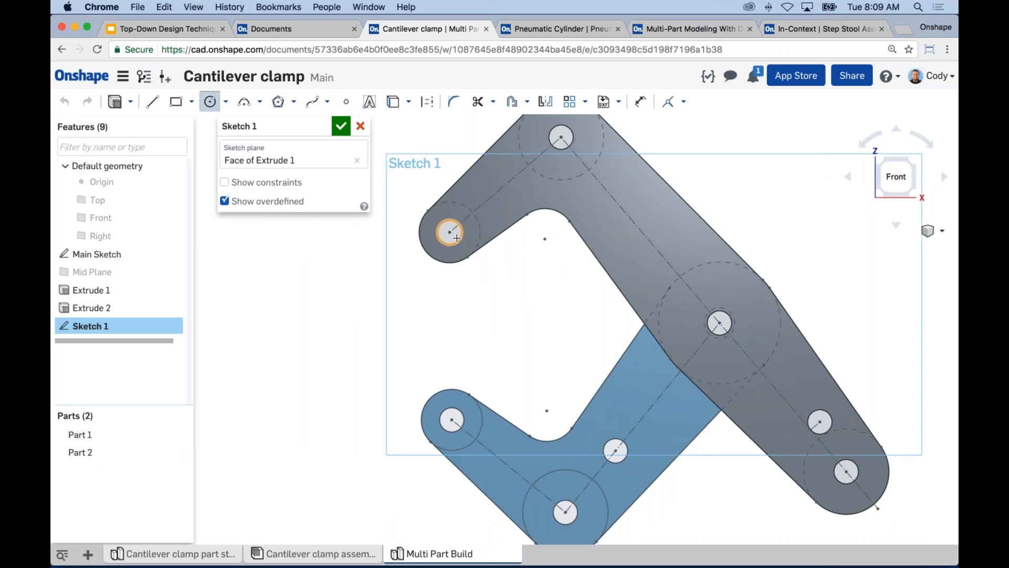
pyautogui.click(450, 232)
pyautogui.click(454, 253)
# Draw a 22.225 mm diameter circle centred on the hole at the long arm's opposite end, matching the rounded outer edge.
pyautogui.moveTo(828, 484); pyautogui.dragTo(758, 407, button='middle')
pyautogui.click(777, 394)
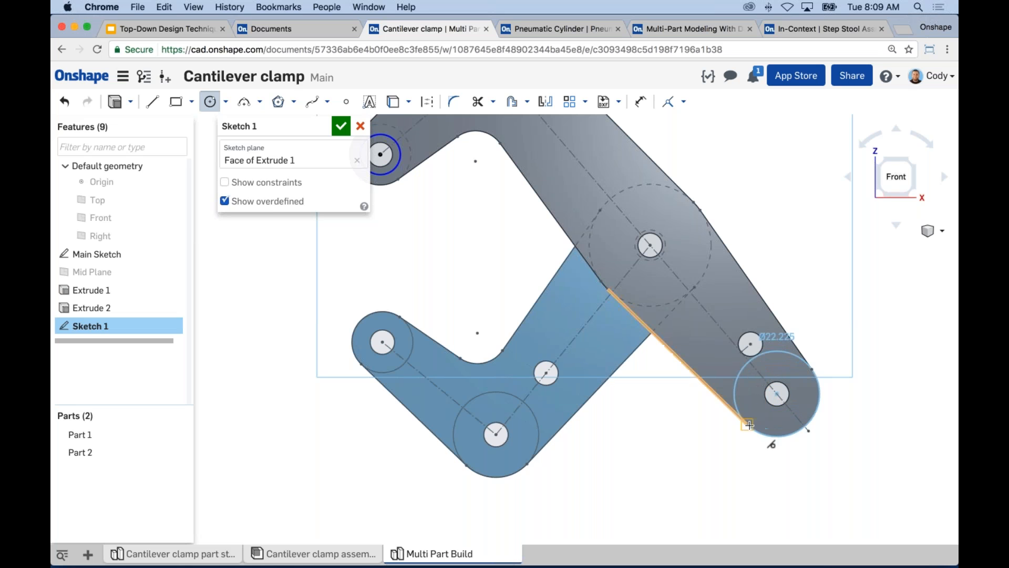
pyautogui.click(808, 430)
pyautogui.press('Escape')
# Dimension the circle around the long arm's jaw-end hole to a 10 mm diameter.
pyautogui.moveTo(594, 338); pyautogui.dragTo(663, 358, button='middle')
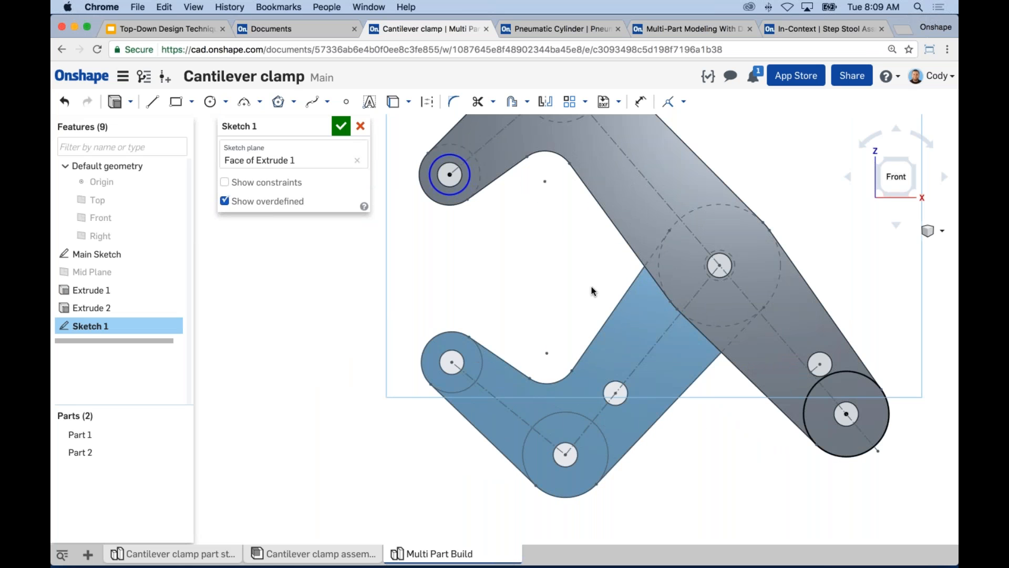
pyautogui.press('d')
pyautogui.click(469, 180)
pyautogui.click(510, 245)
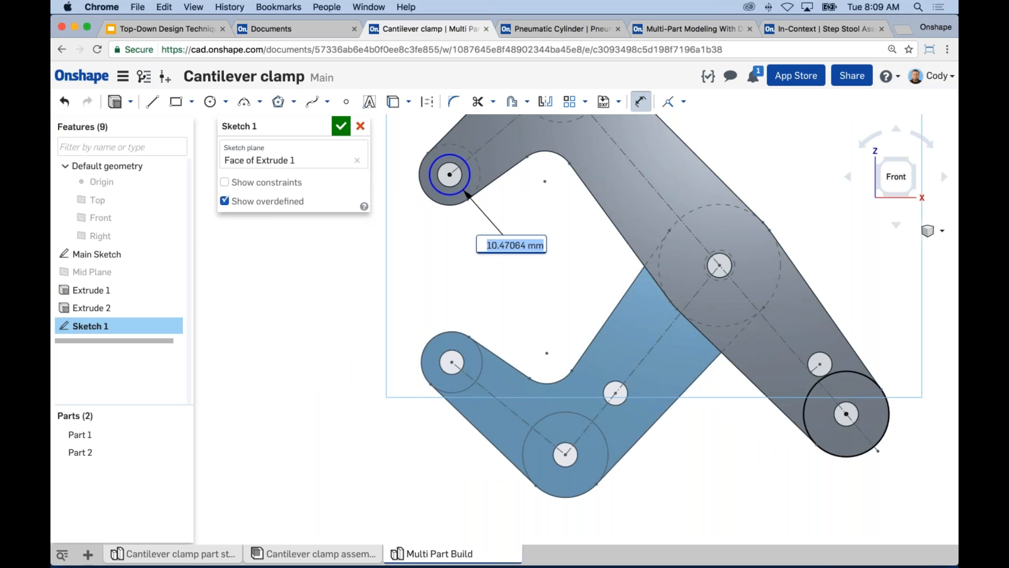
pyautogui.write('10')
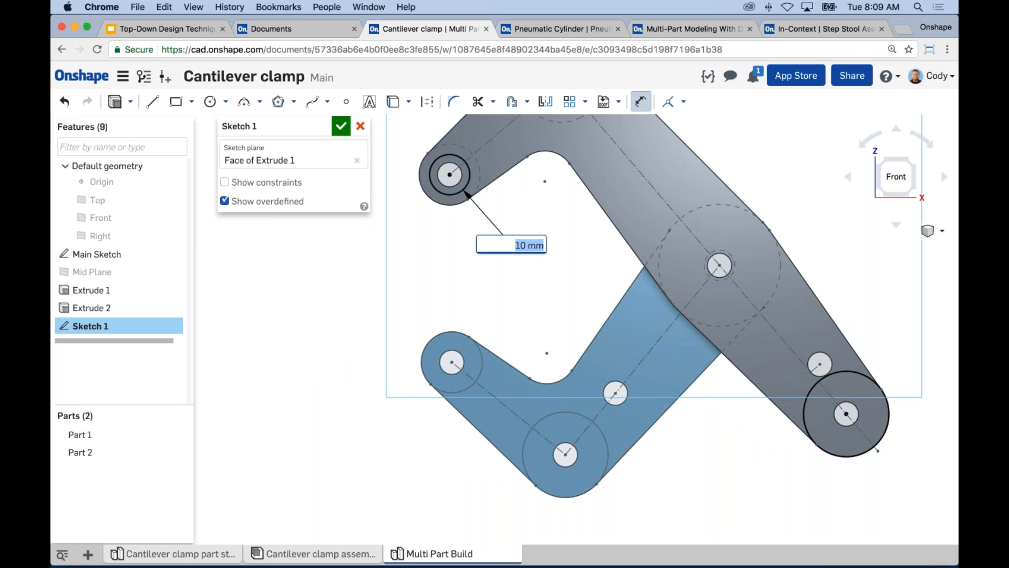
pyautogui.press('Return')
pyautogui.press('Escape')
pyautogui.moveTo(447, 263); pyautogui.dragTo(455, 211, button='right')
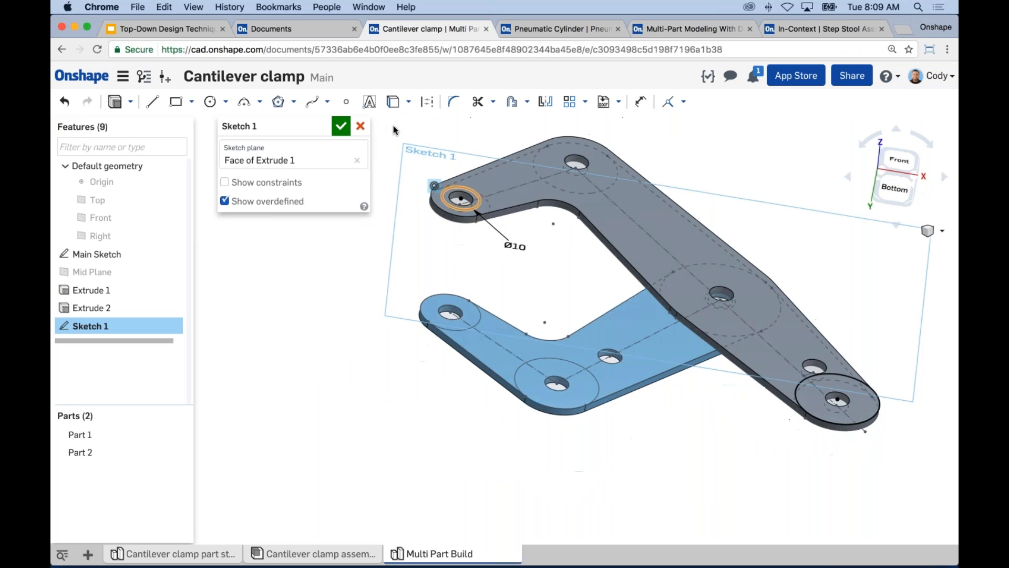
# Accept the long arm's sketch and start a new sketch on the short arm's outer face.
pyautogui.click(340, 128)
pyautogui.moveTo(401, 256); pyautogui.dragTo(470, 205, button='right')
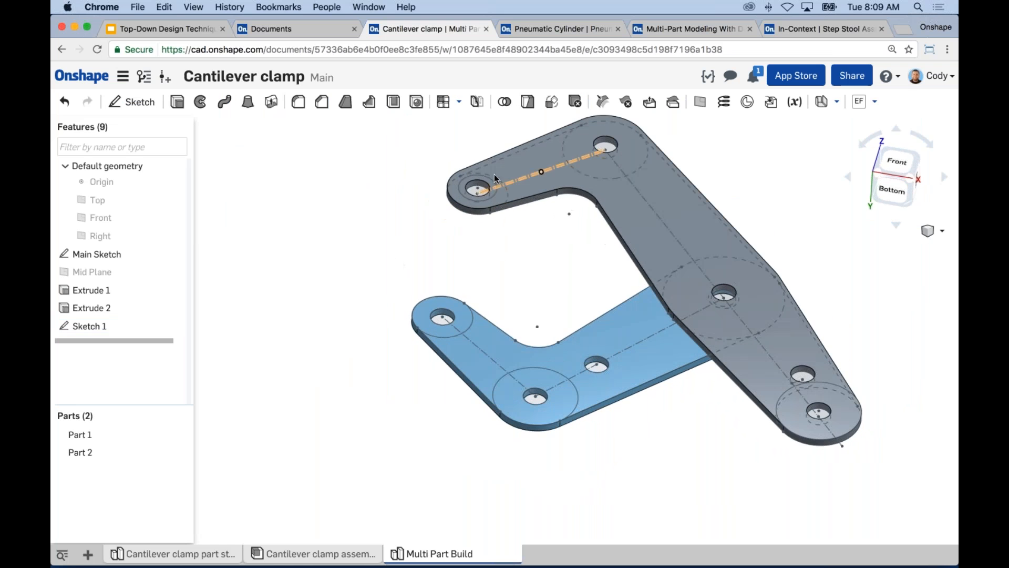
pyautogui.moveTo(522, 292); pyautogui.dragTo(510, 285, button='middle')
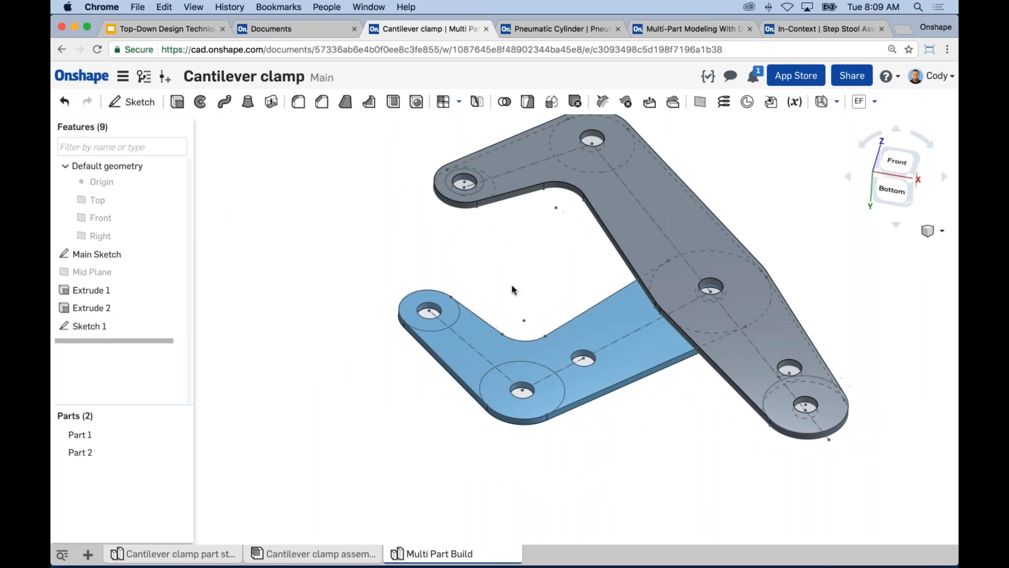
pyautogui.moveTo(633, 317); pyautogui.dragTo(607, 320, button='right')
pyautogui.click(608, 319)
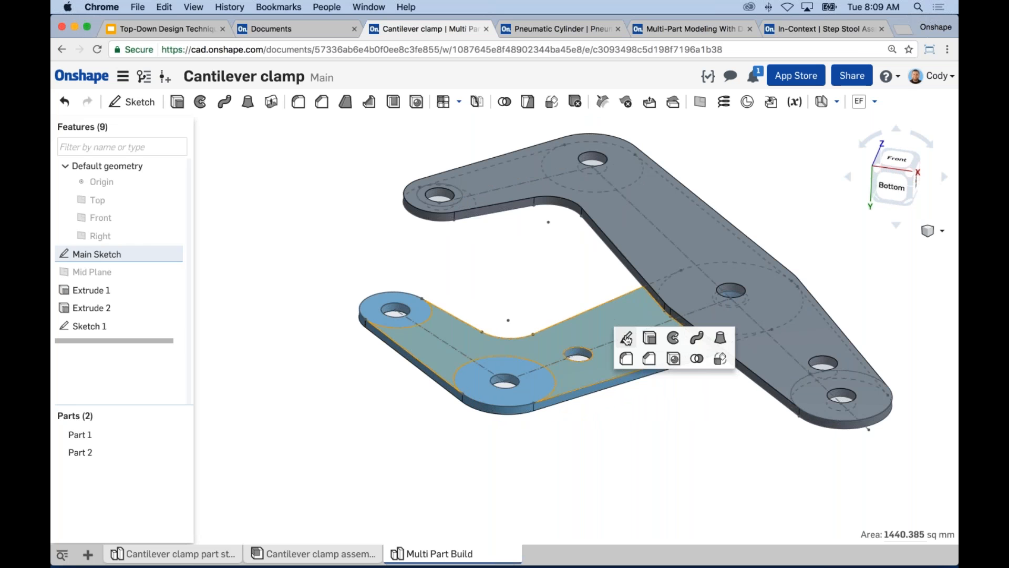
pyautogui.click(626, 336)
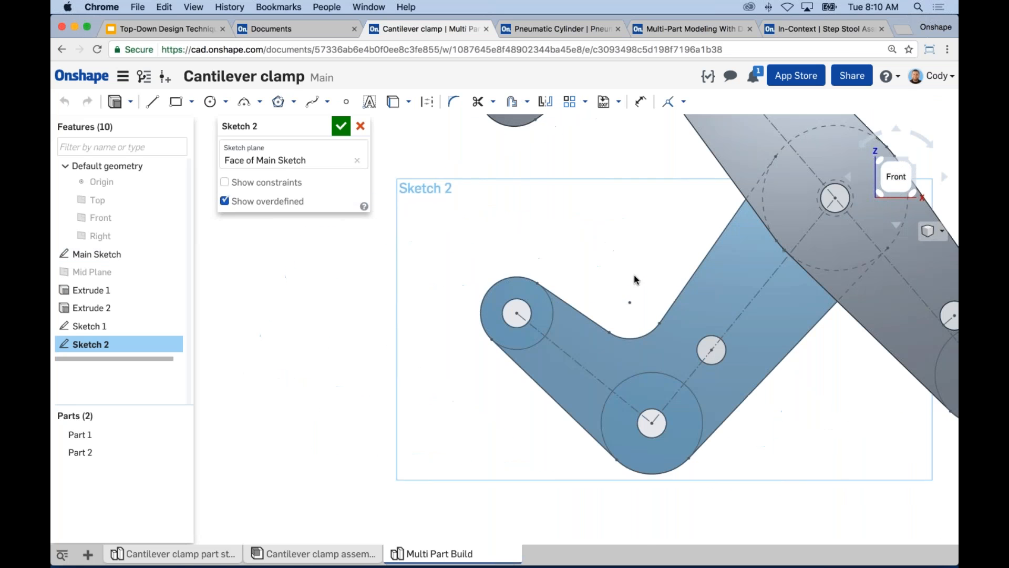
# Draw a circle about 9.5 mm in diameter around the short arm's jaw-end hole and make it concentric with the hole.
pyautogui.press('c')
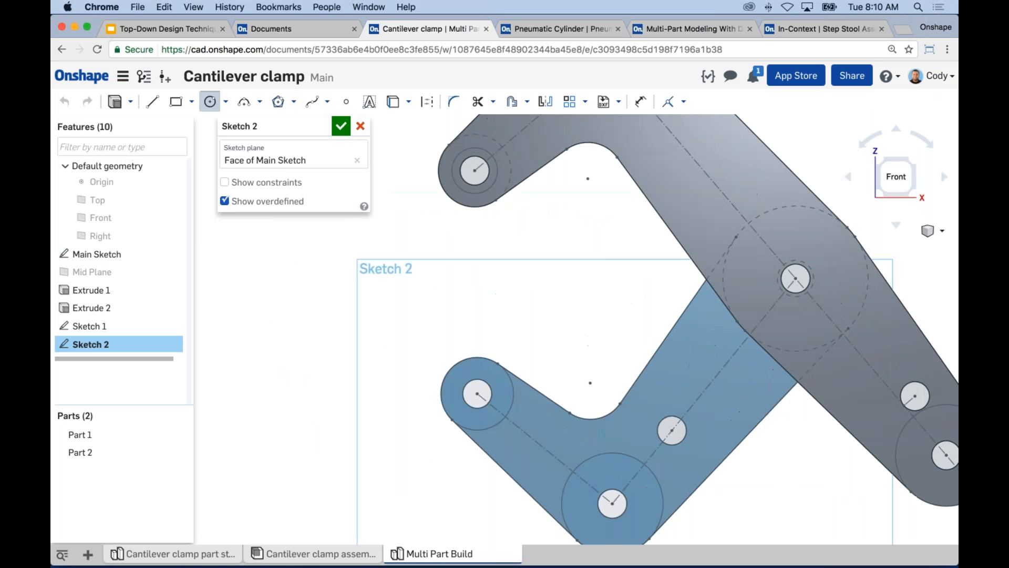
pyautogui.click(478, 393)
pyautogui.click(493, 409)
pyautogui.press('Escape')
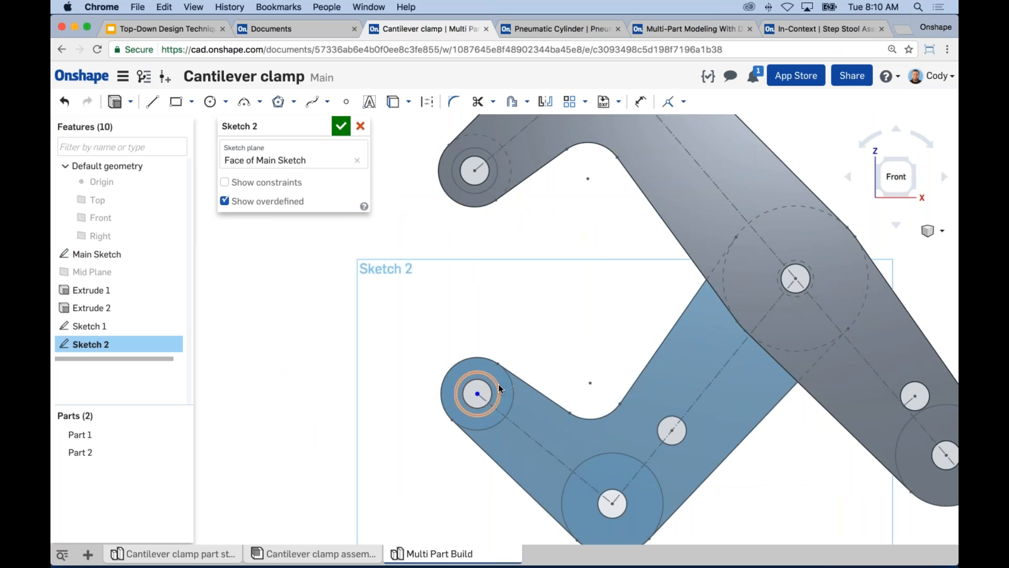
pyautogui.click(494, 386)
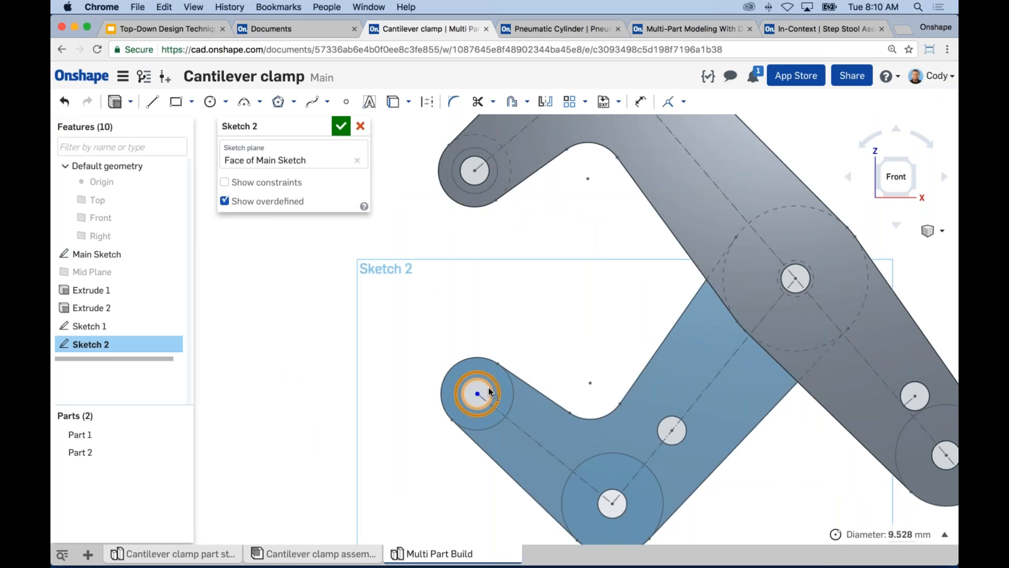
pyautogui.click(684, 103)
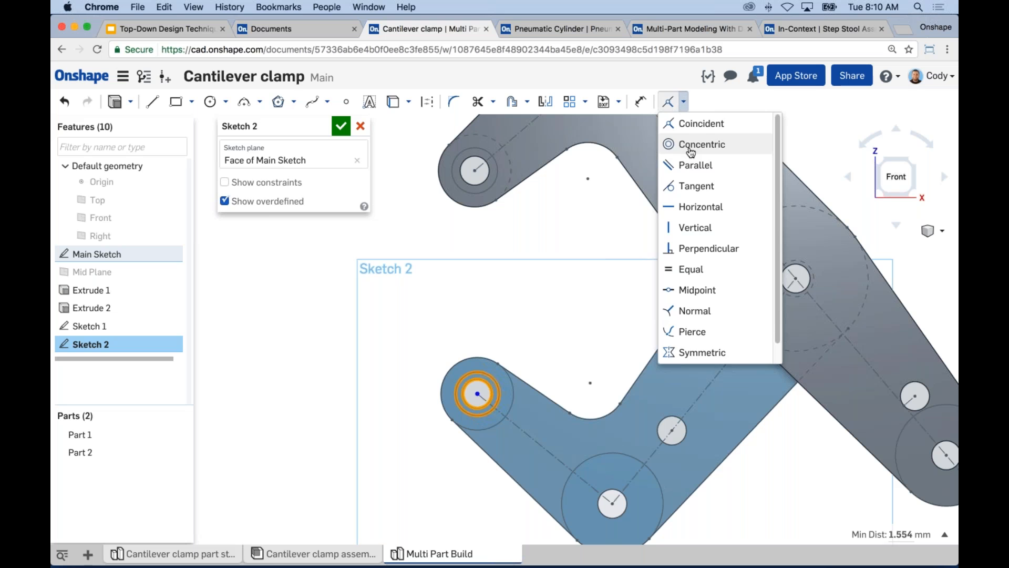
pyautogui.click(688, 143)
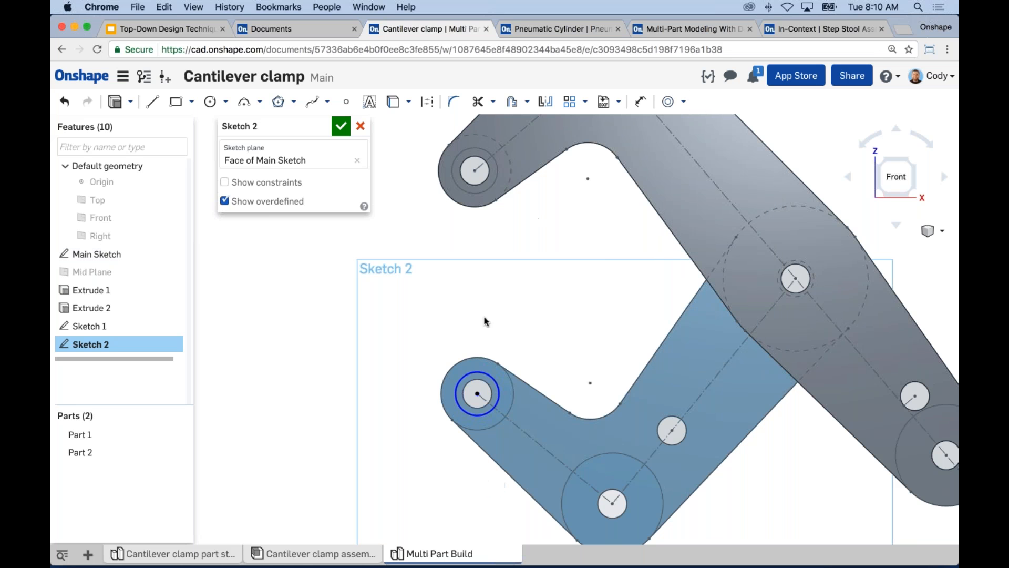
# Make the short arm's jaw-end circle equal to the circle sketched around the long arm's jaw-end hole.
pyautogui.click(483, 374)
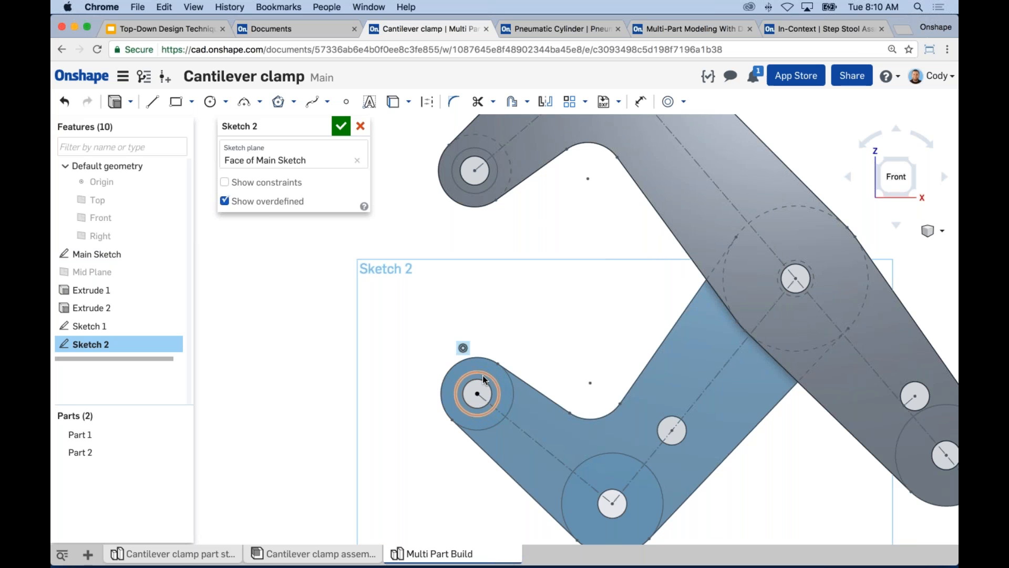
pyautogui.click(485, 379)
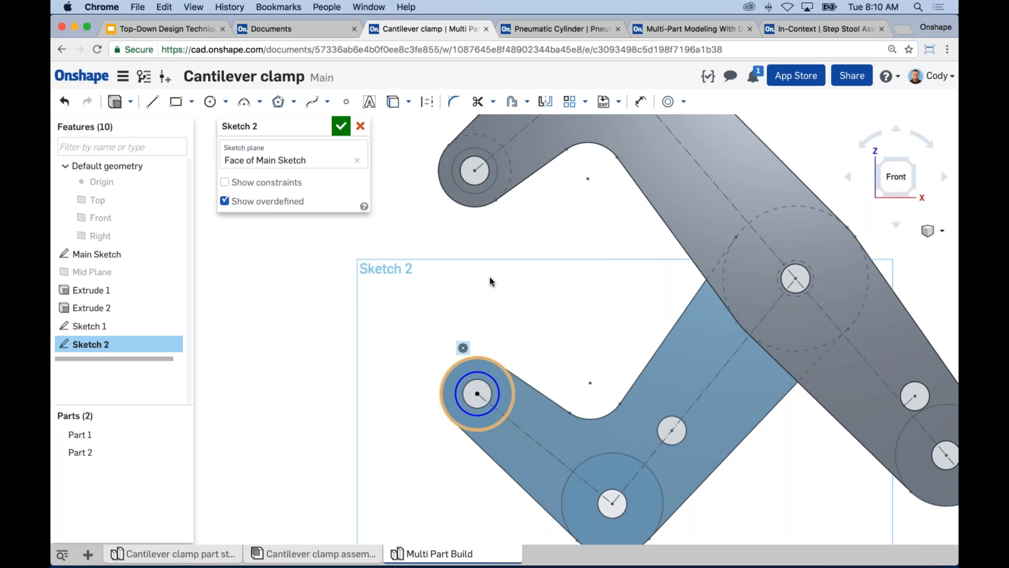
pyautogui.click(481, 193)
pyautogui.click(683, 102)
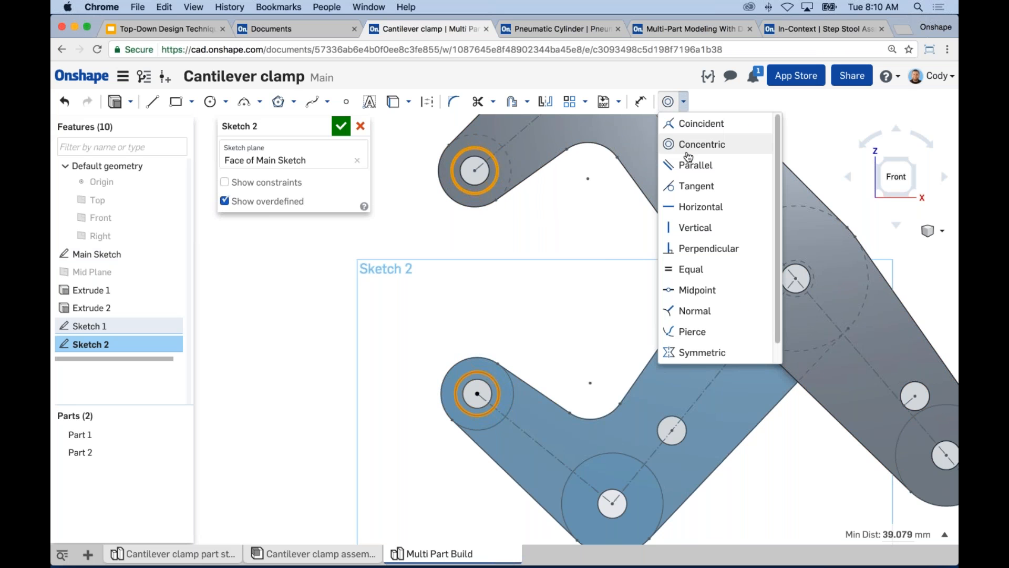
pyautogui.click(683, 270)
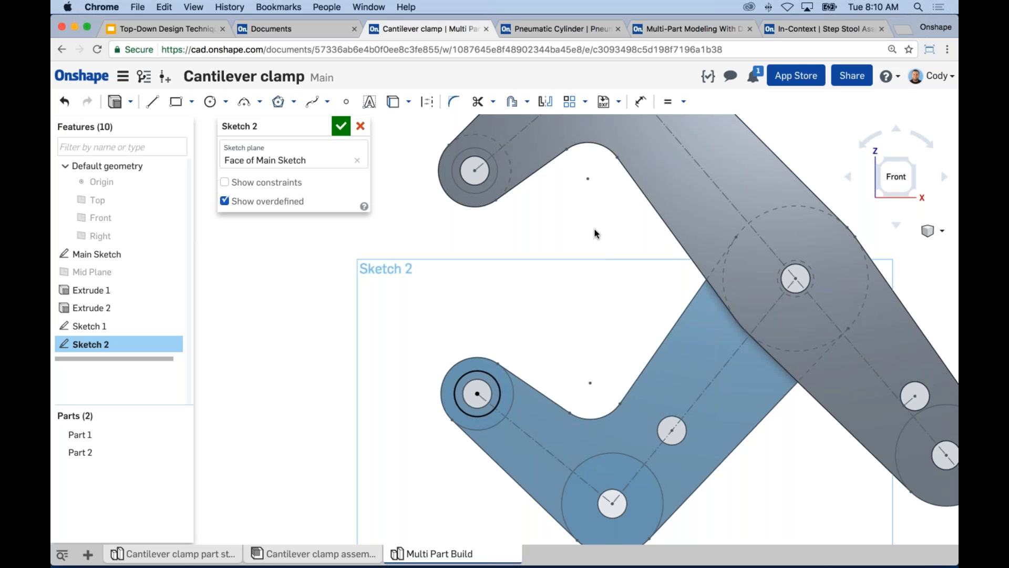
pyautogui.scroll(-3, 593, 238)
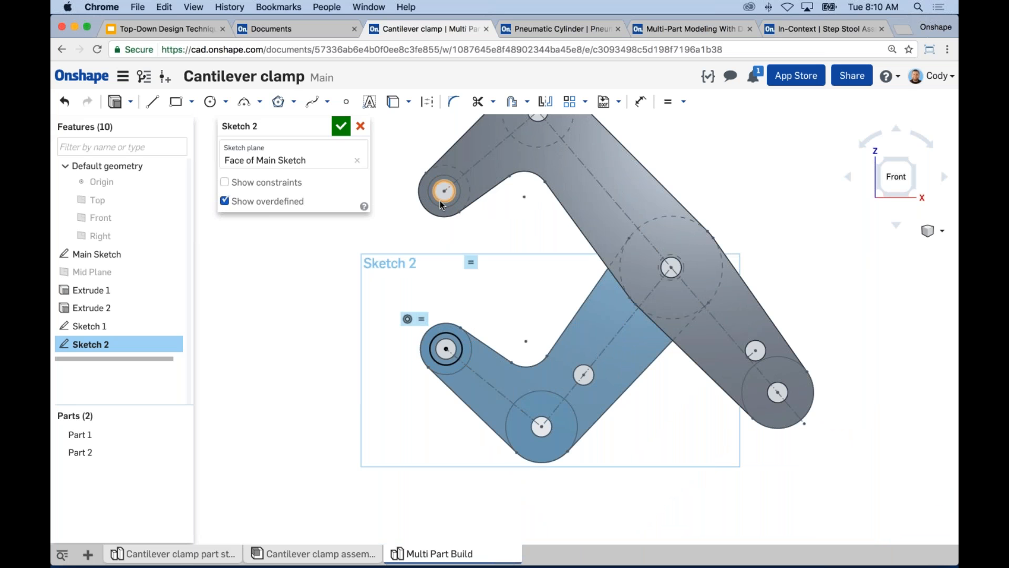
pyautogui.moveTo(520, 226); pyautogui.dragTo(521, 260, button='middle')
pyautogui.scroll(-1, 520, 250)
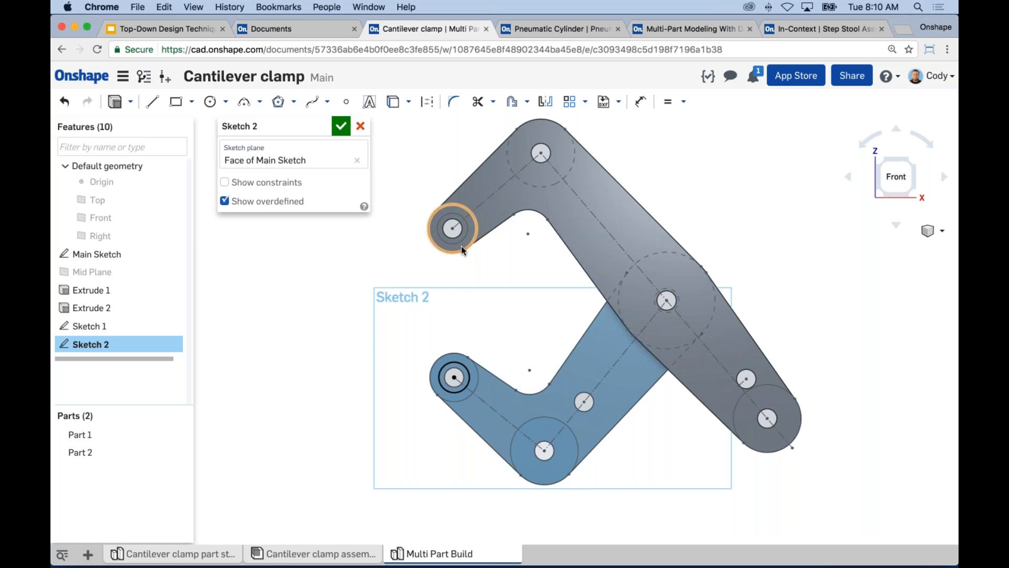
# Draw a circle about 19.2 mm in diameter centred on the hole at the short arm's bend.
pyautogui.moveTo(454, 285)
pyautogui.mouseDown(button='right')
pyautogui.moveTo(488, 282)
pyautogui.moveTo(492, 292)
pyautogui.moveTo(459, 287)
pyautogui.mouseUp(button='right')
pyautogui.press('n')
pyautogui.moveTo(459, 288); pyautogui.dragTo(554, 258, button='middle')
pyautogui.press('c')
pyautogui.scroll(4, 657, 383)
pyautogui.click(607, 365)
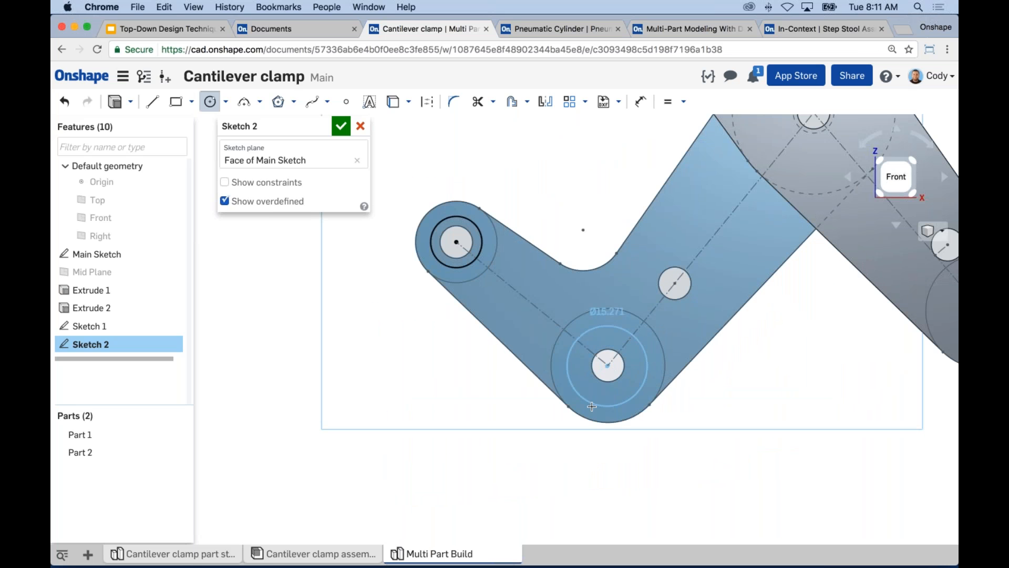
pyautogui.click(600, 318)
pyautogui.press('Escape')
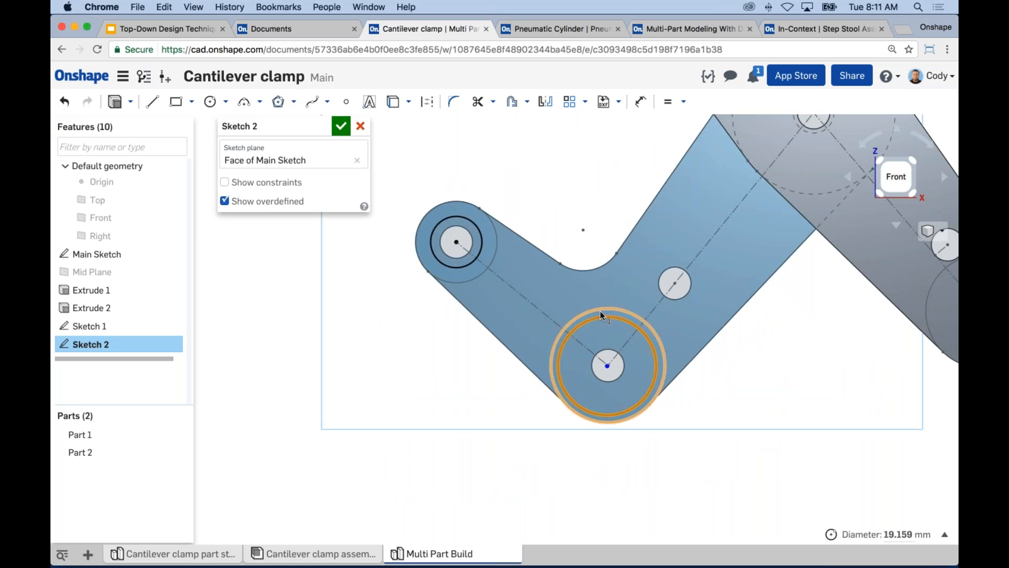
# Make the circle at the short arm's bend tangent to the larger circle around it and accept the sketch.
pyautogui.click(600, 310)
pyautogui.press('t')
pyautogui.moveTo(569, 193); pyautogui.dragTo(569, 154, button='right')
pyautogui.moveTo(569, 154)
pyautogui.mouseDown(button='middle')
pyautogui.moveTo(618, 304)
pyautogui.moveTo(555, 277)
pyautogui.mouseUp(button='middle')
pyautogui.scroll(-2, 618, 304)
pyautogui.click(340, 125)
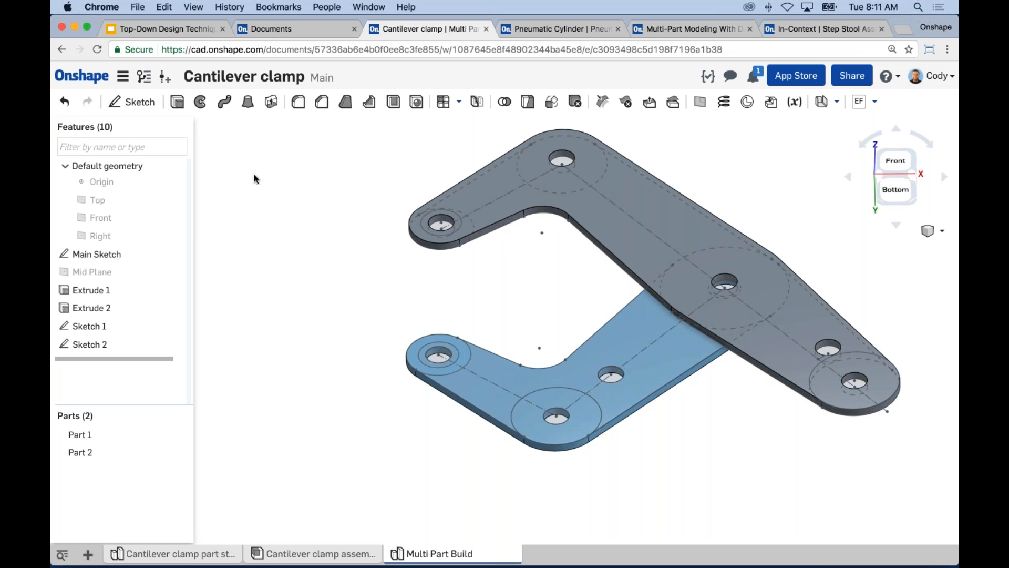
# Extrude Sketch 1 and Sketch 2 as new parts in the opposite direction, up to the Mid Plane.
pyautogui.click(178, 103)
pyautogui.click(93, 330)
pyautogui.click(93, 343)
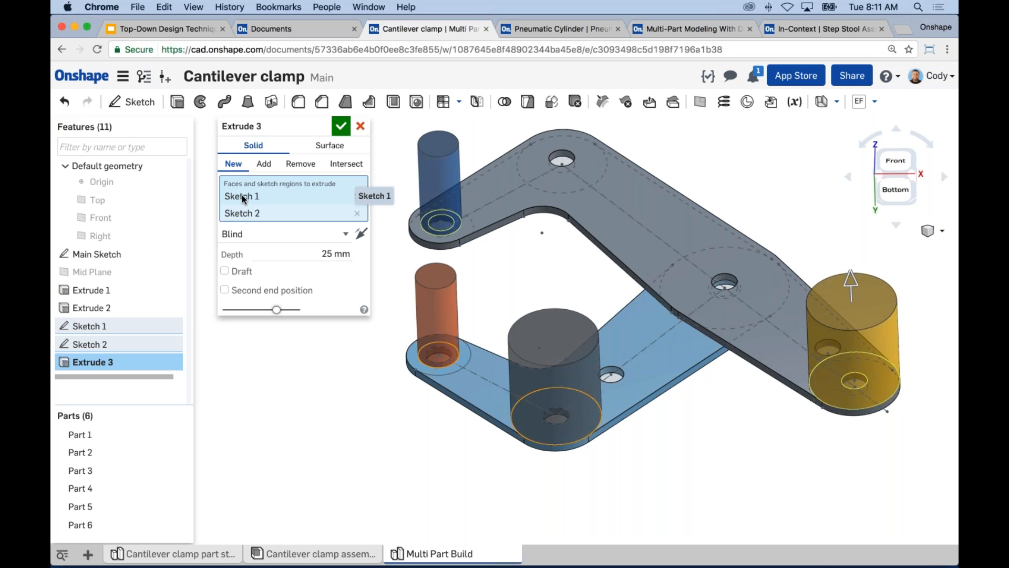
pyautogui.click(360, 234)
pyautogui.click(294, 234)
pyautogui.click(267, 270)
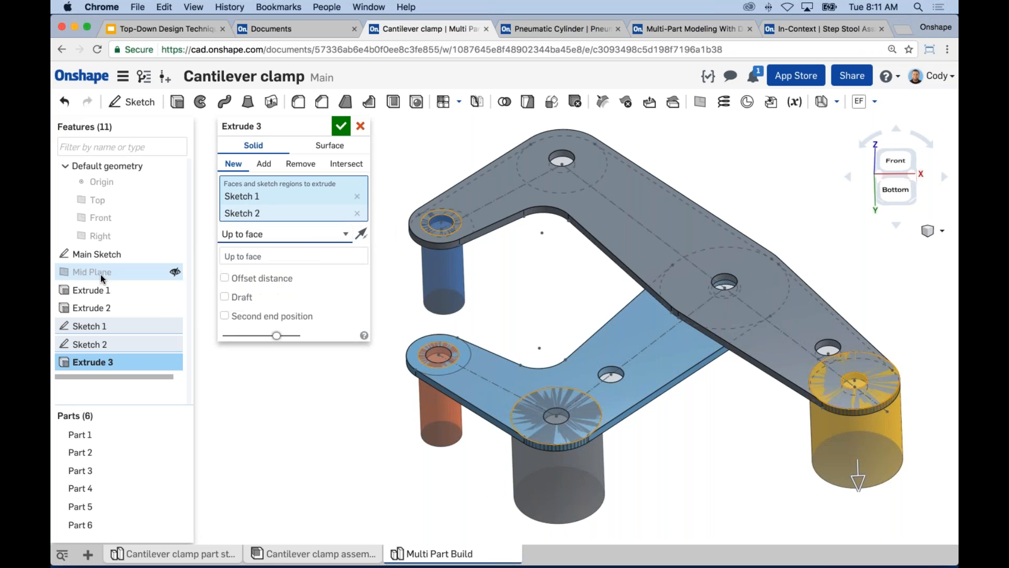
pyautogui.click(112, 272)
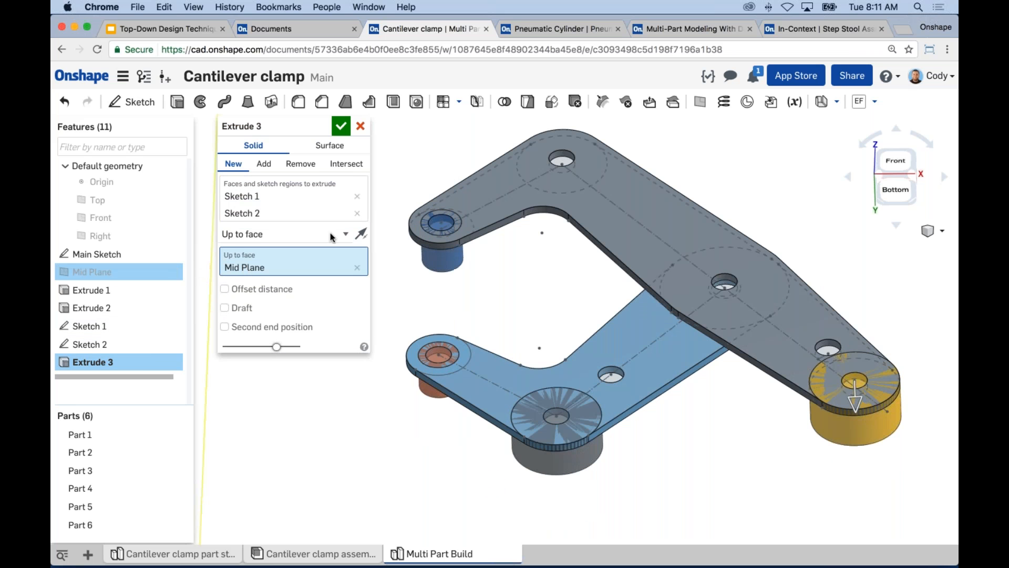
pyautogui.click(341, 126)
pyautogui.press('f')
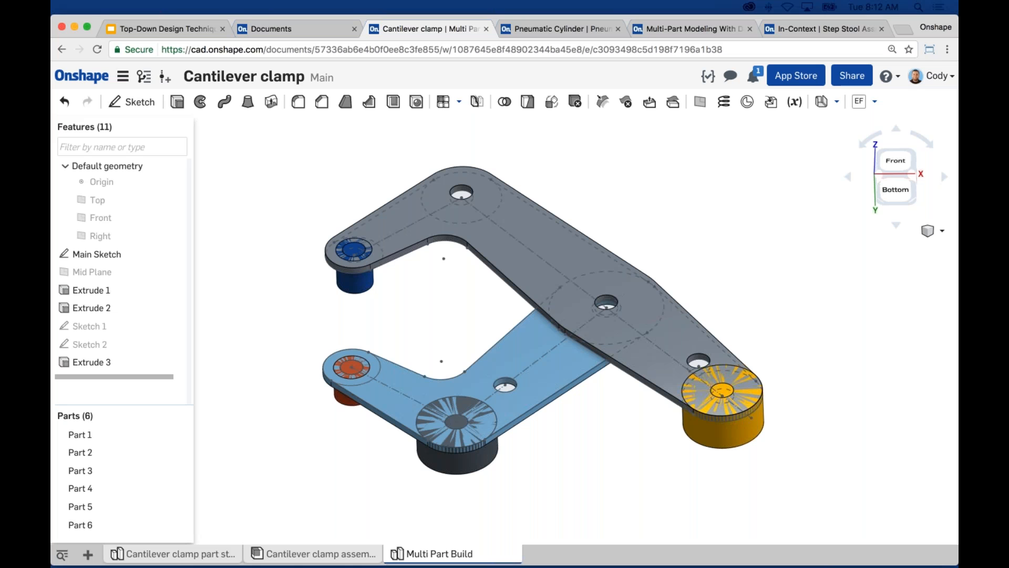
# Examine where the four extruded cylinders overlap the ends of the long and short arms.
pyautogui.click(714, 188)
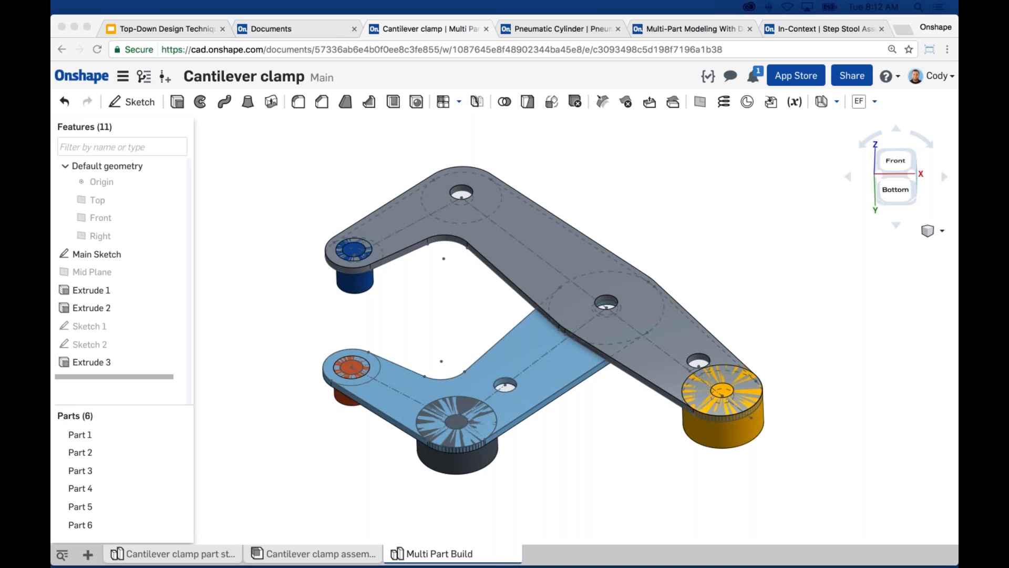
pyautogui.click(712, 178)
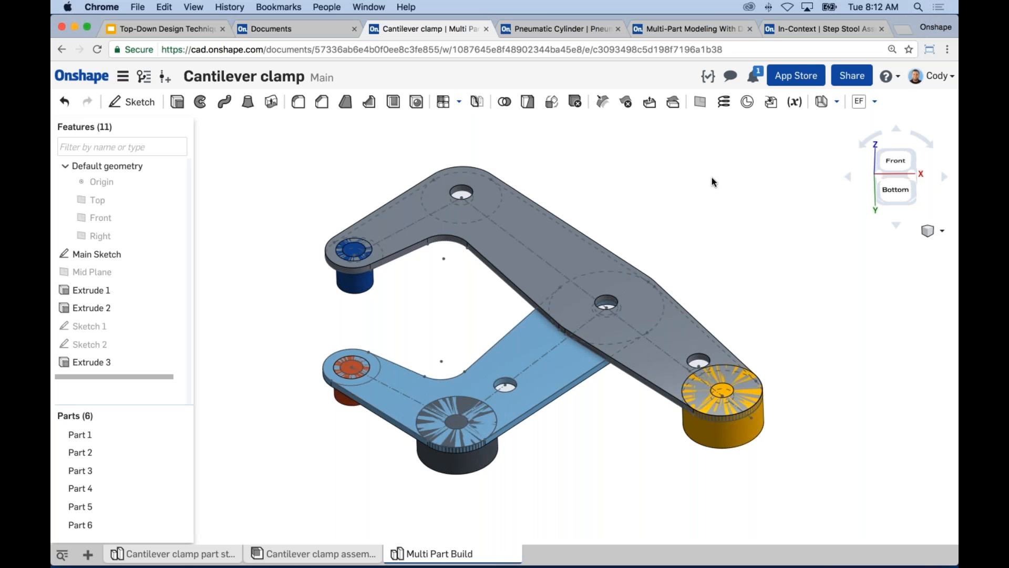
pyautogui.moveTo(693, 187); pyautogui.dragTo(692, 183, button='middle')
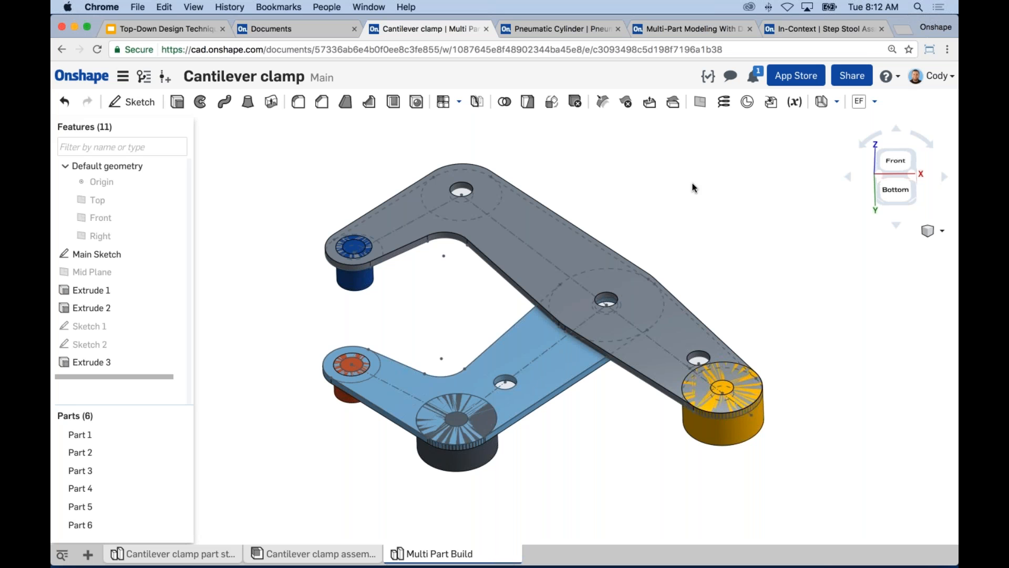
pyautogui.moveTo(677, 208); pyautogui.dragTo(679, 195, button='middle')
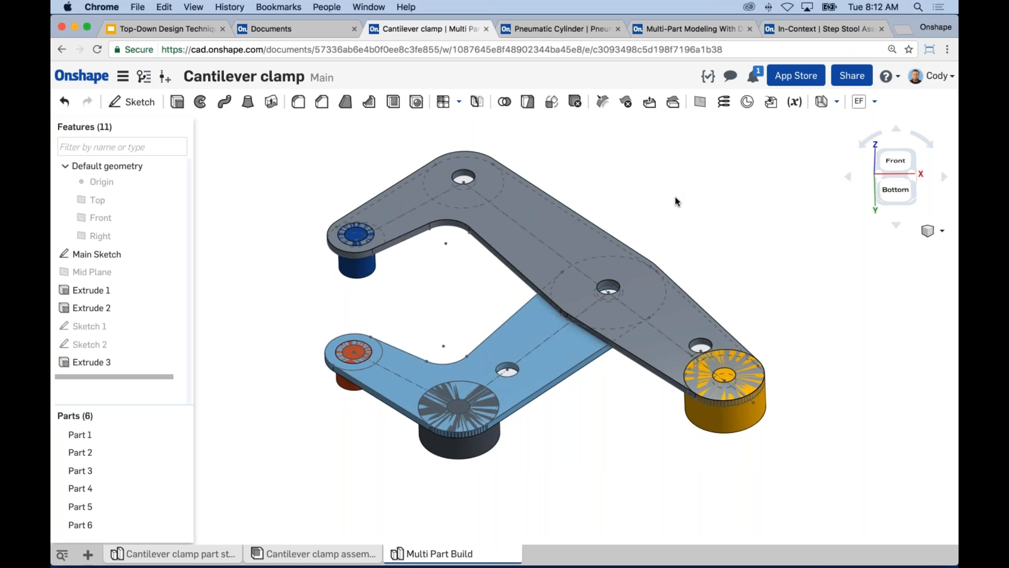
pyautogui.moveTo(386, 290); pyautogui.dragTo(407, 270, button='right')
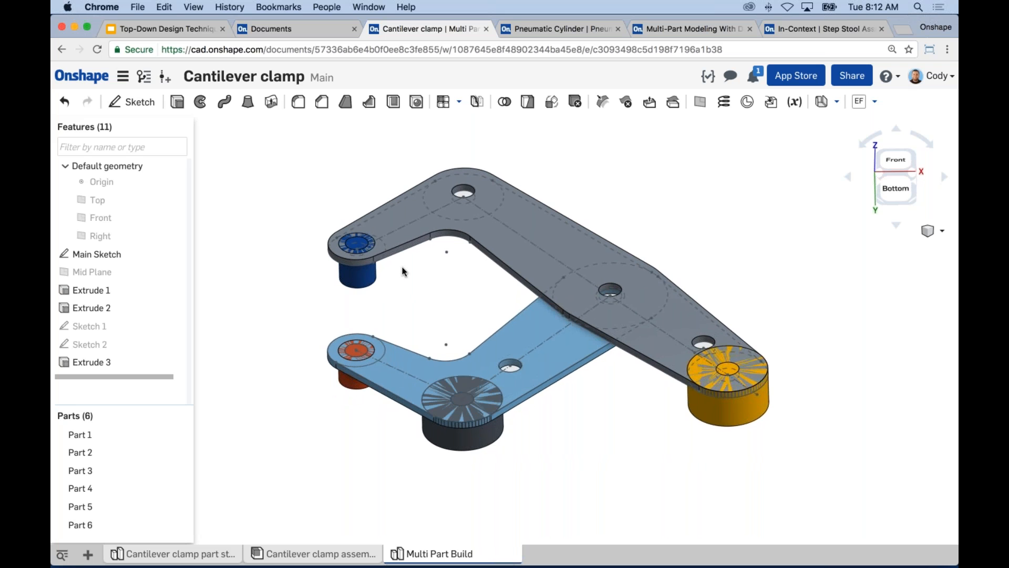
pyautogui.moveTo(401, 265); pyautogui.dragTo(370, 352, button='right')
pyautogui.scroll(2, 359, 366)
pyautogui.scroll(1, 360, 370)
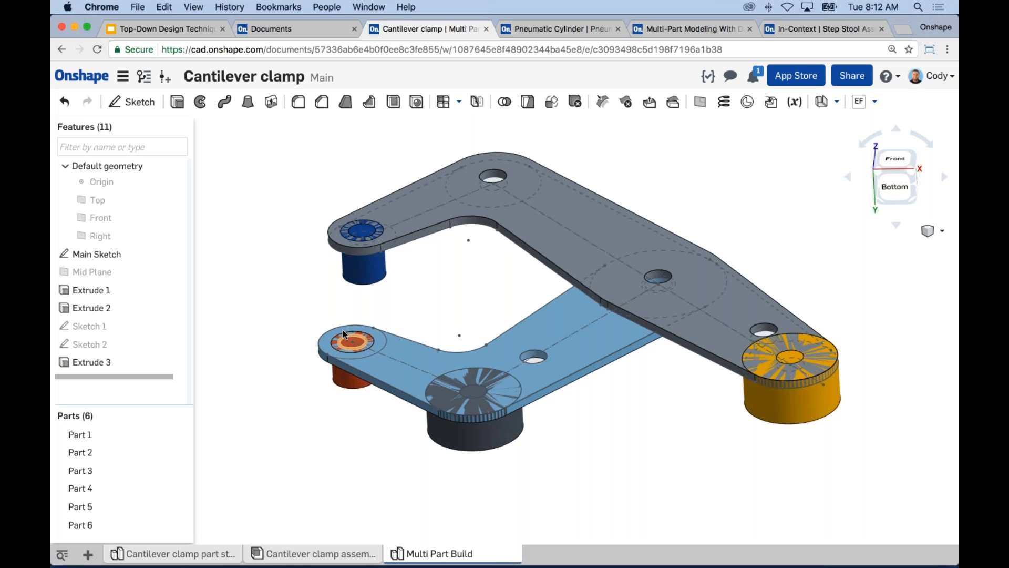
# Start a Boolean subtraction with the long arm and the short arm as the tools.
pyautogui.moveTo(469, 329); pyautogui.dragTo(617, 175, button='right')
pyautogui.click(505, 103)
pyautogui.click(288, 146)
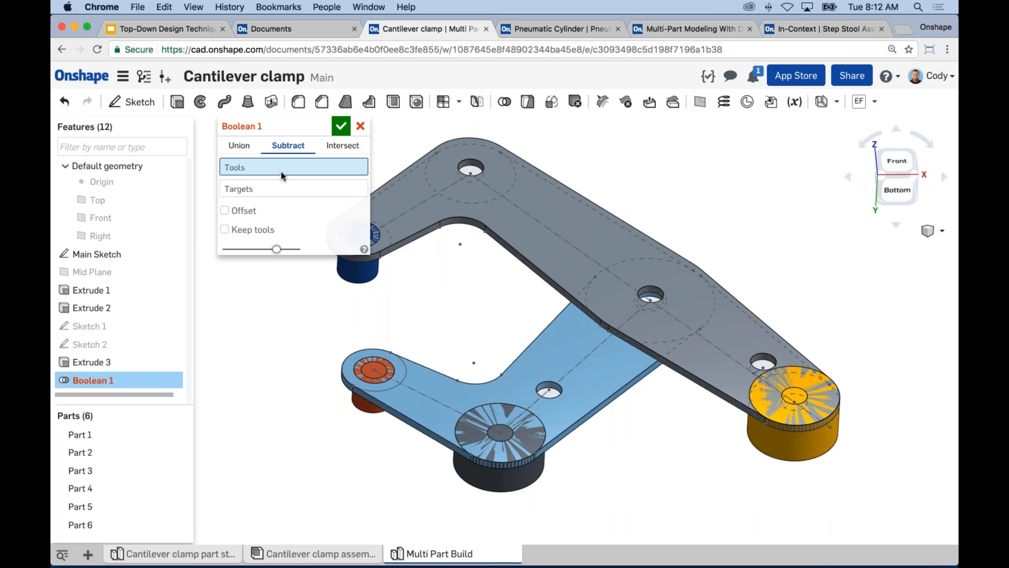
pyautogui.click(473, 182)
pyautogui.click(570, 355)
# Set the four cylinders as the subtraction targets, enable Keep tools, and accept the Boolean.
pyautogui.moveTo(379, 263); pyautogui.dragTo(451, 310, button='right')
pyautogui.click(429, 305)
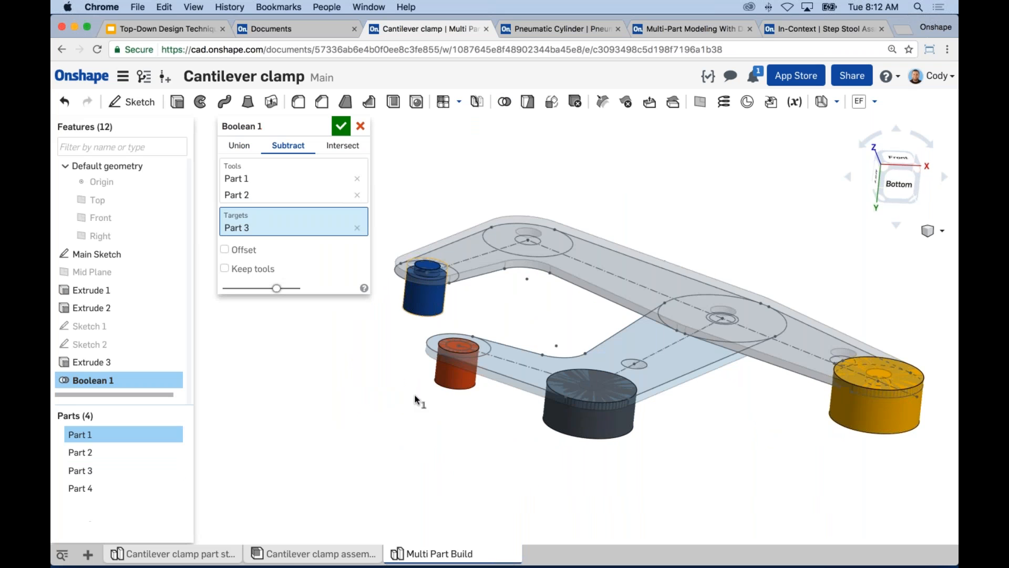
pyautogui.click(450, 376)
pyautogui.click(593, 430)
pyautogui.scroll(5, 602, 415)
pyautogui.scroll(-3, 577, 377)
pyautogui.moveTo(858, 378); pyautogui.dragTo(487, 352, button='middle')
pyautogui.click(462, 383)
pyautogui.scroll(-5, 460, 383)
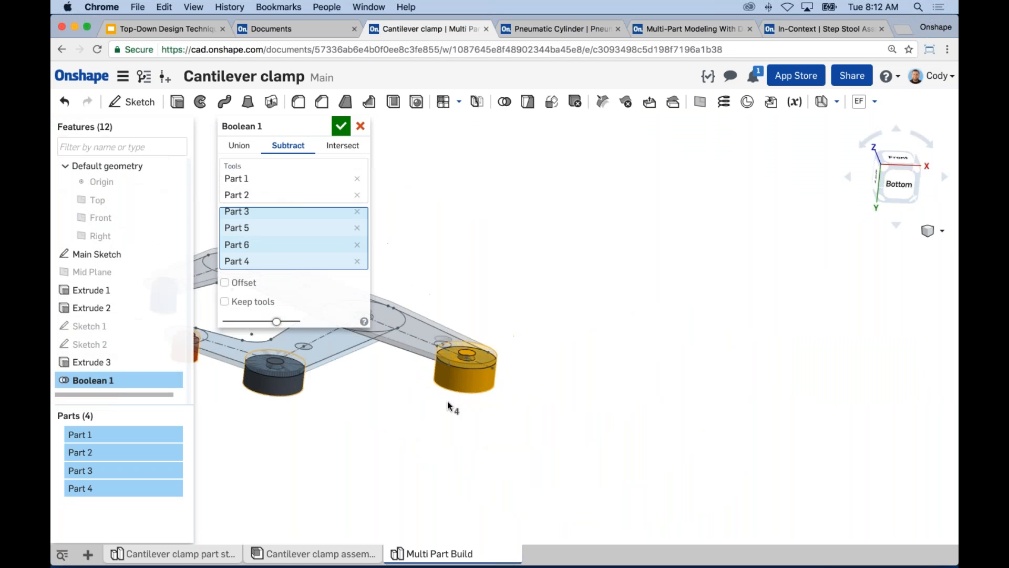
pyautogui.moveTo(447, 402); pyautogui.dragTo(711, 396, button='middle')
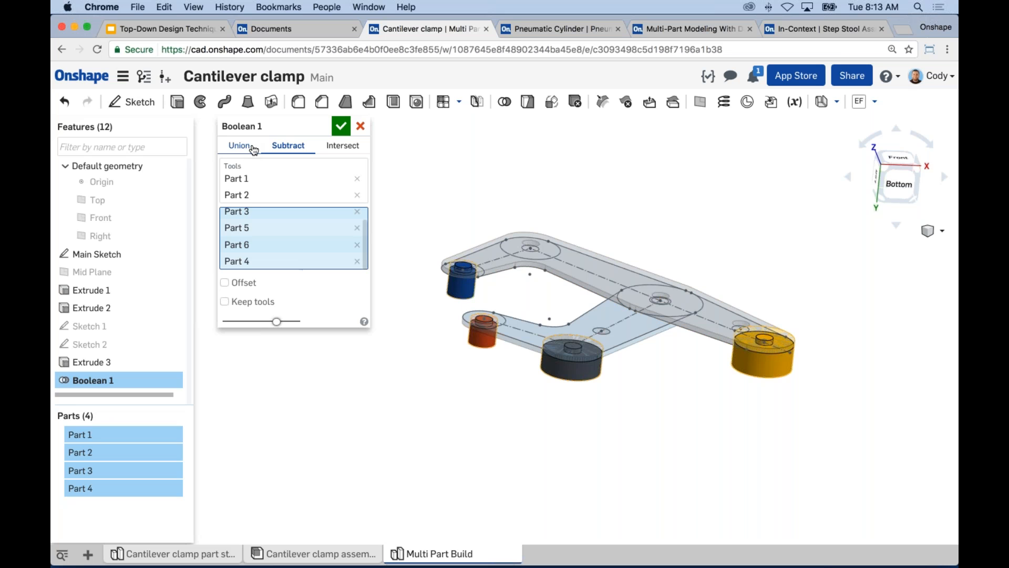
pyautogui.click(225, 302)
pyautogui.click(349, 129)
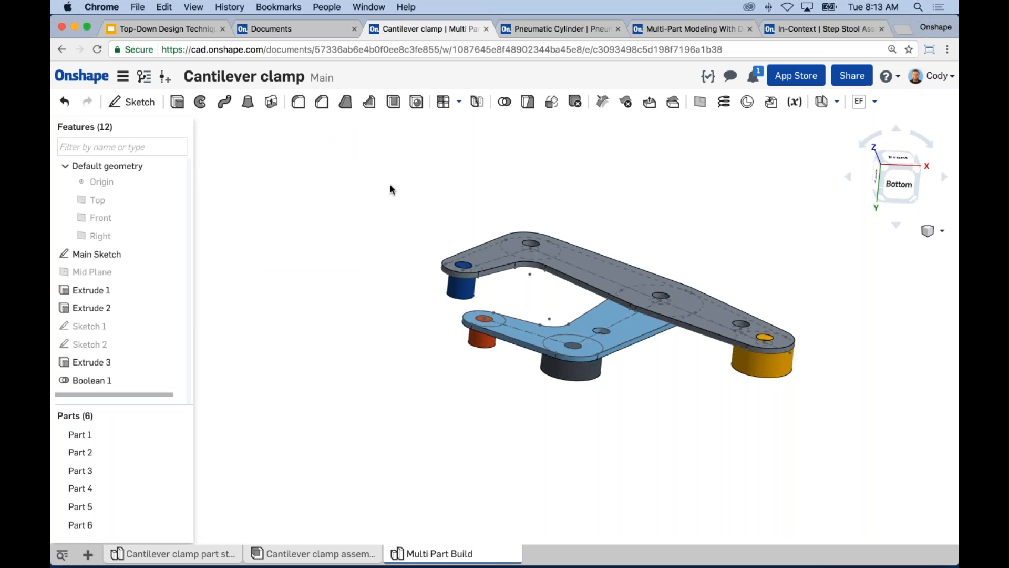
# Hide the long and short arms to inspect the Boolean cuts in the four cylinders, and show both arms again.
pyautogui.click(175, 435)
pyautogui.click(175, 452)
pyautogui.moveTo(526, 368); pyautogui.dragTo(617, 379, button='right')
pyautogui.scroll(-3, 617, 379)
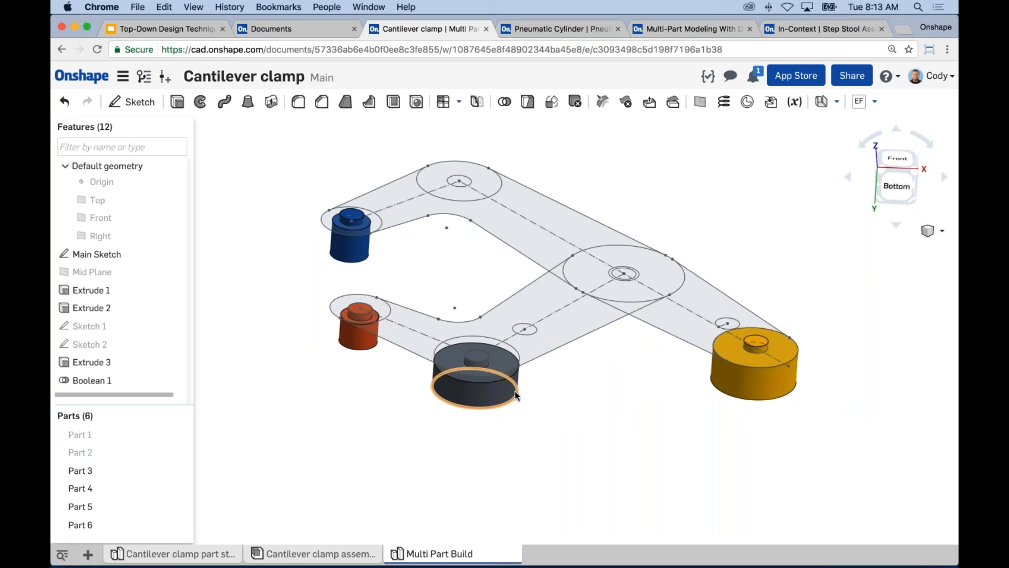
pyautogui.click(175, 435)
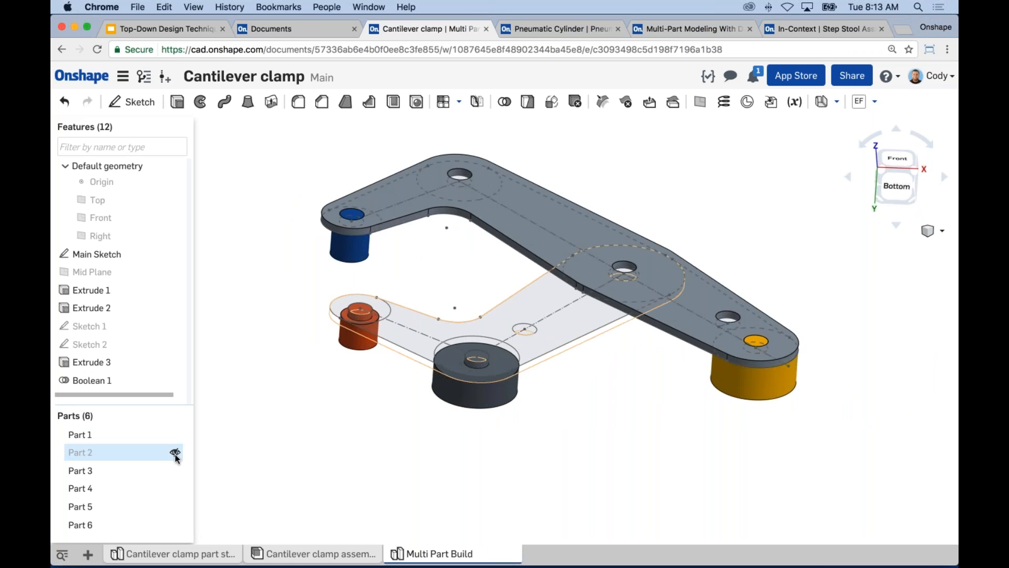
pyautogui.click(175, 452)
pyautogui.moveTo(444, 441); pyautogui.dragTo(441, 424, button='middle')
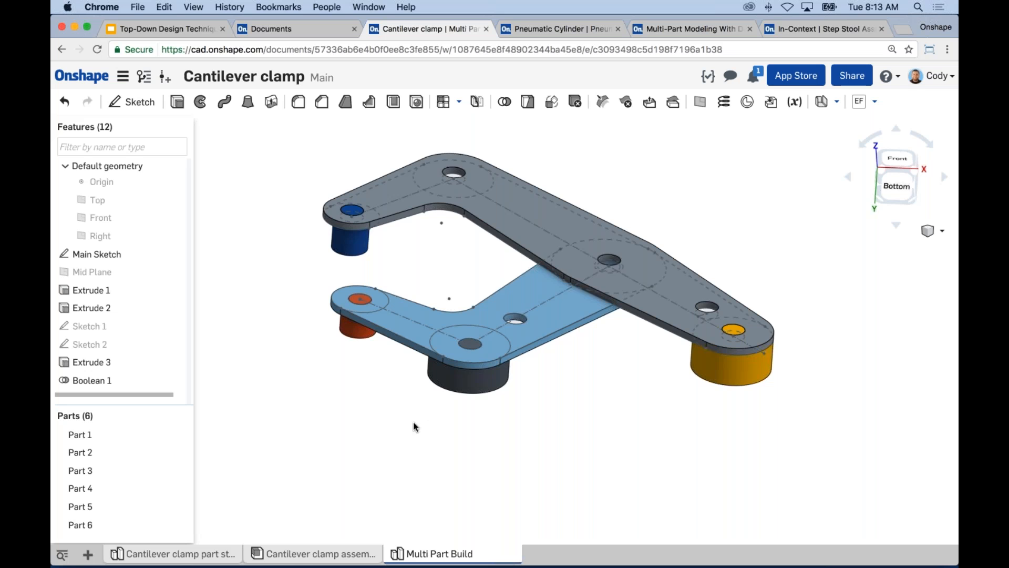
pyautogui.scroll(-2, 413, 421)
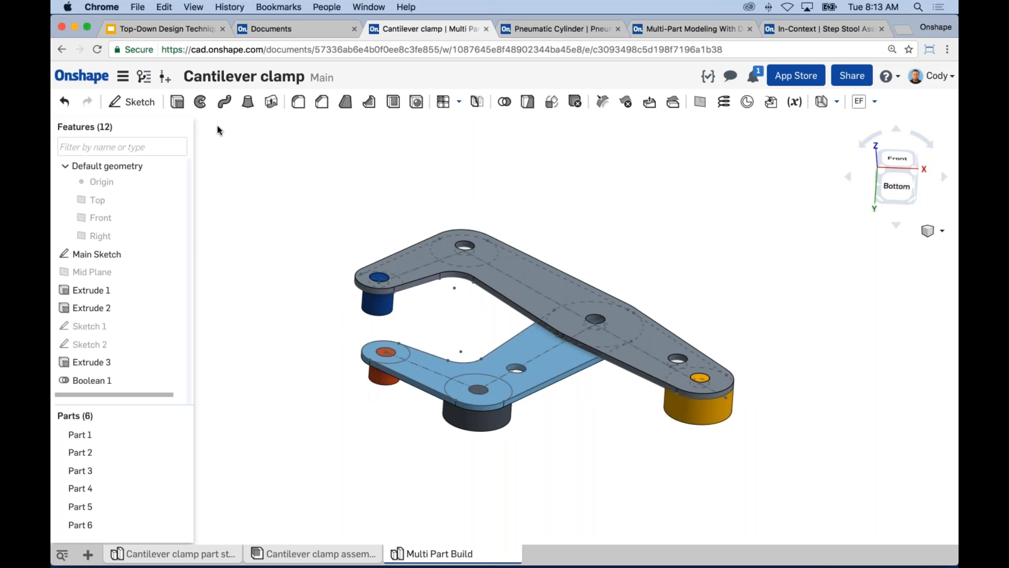
pyautogui.click(224, 101)
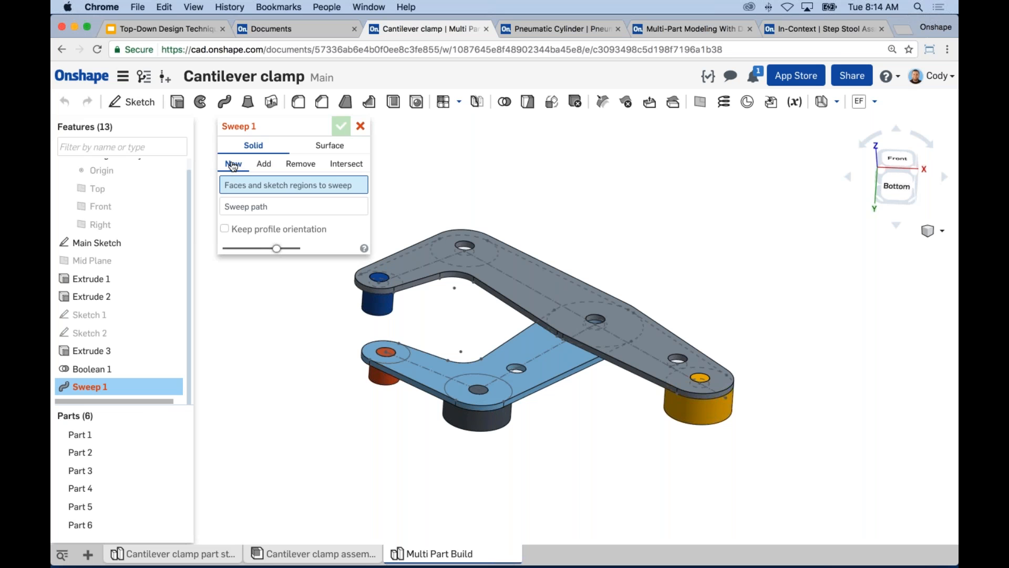
pyautogui.click(360, 126)
pyautogui.moveTo(423, 241); pyautogui.dragTo(409, 205, button='middle')
pyautogui.moveTo(407, 251); pyautogui.dragTo(337, 306, button='right')
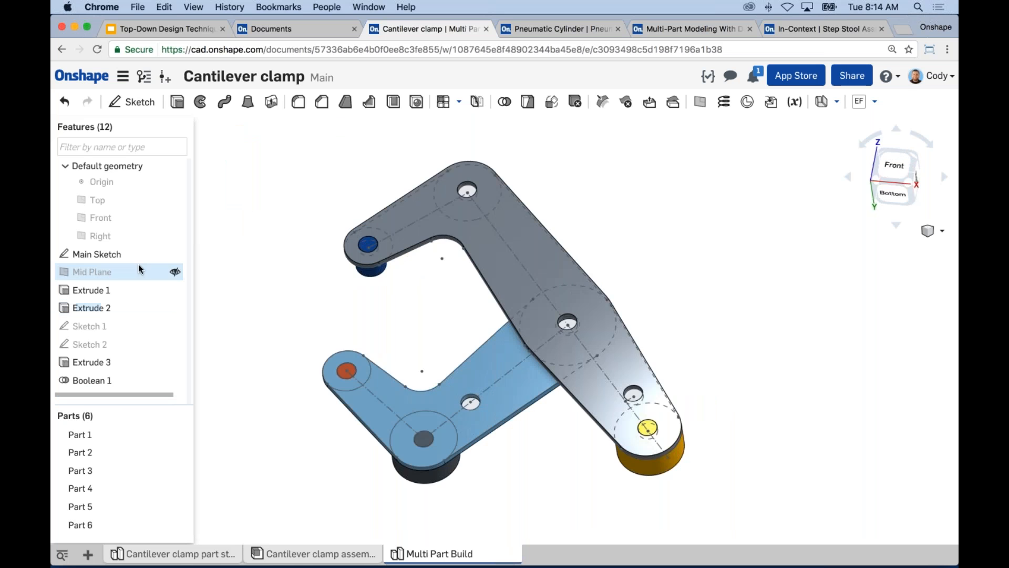
# Edit the Main Sketch and set the length of the long arm's 38.1 mm end segment to 45 mm.
pyautogui.rightClick(117, 251)
pyautogui.click(152, 277)
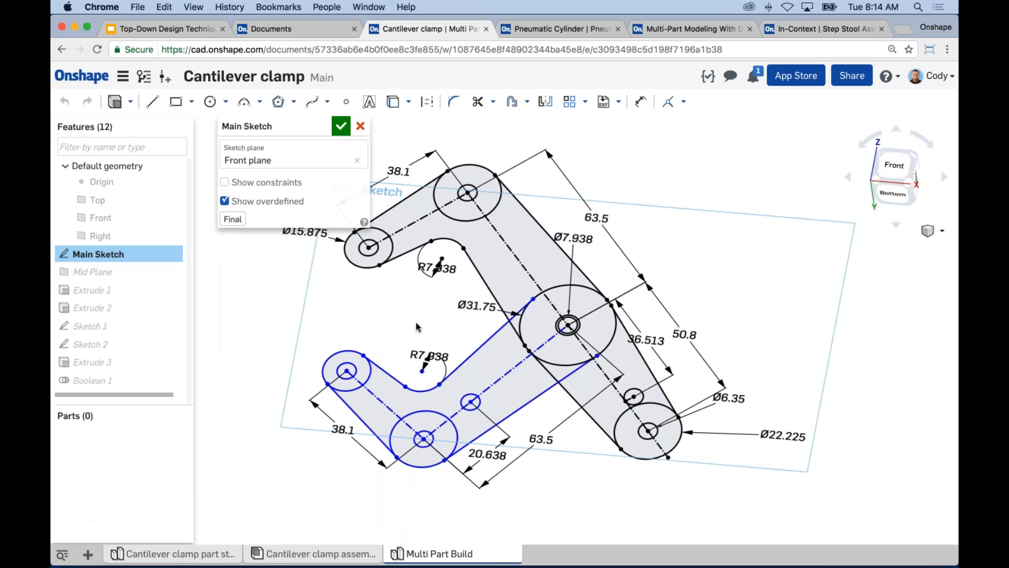
pyautogui.press('n')
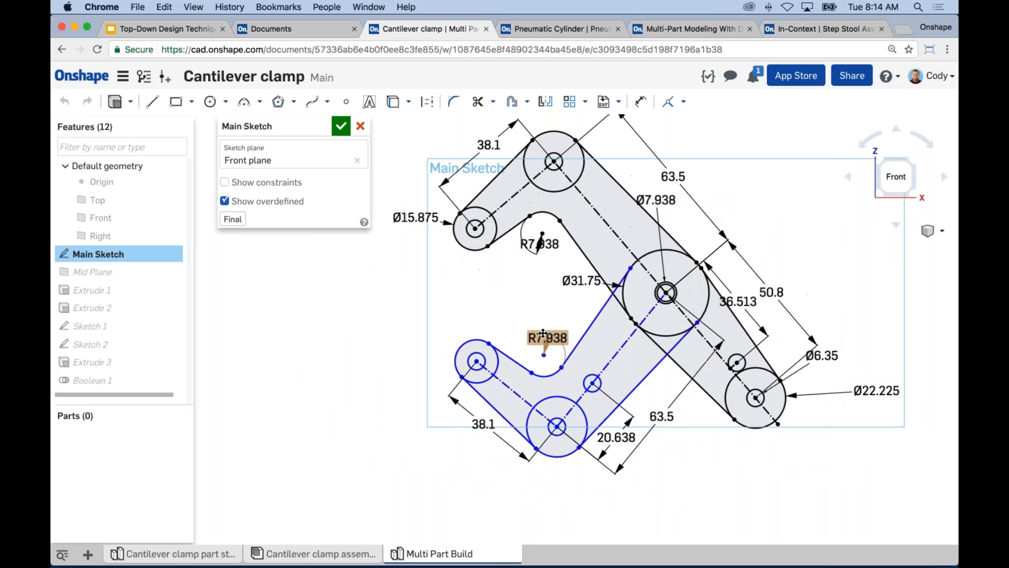
pyautogui.doubleClick(488, 143)
pyautogui.write('45')
pyautogui.press('Return')
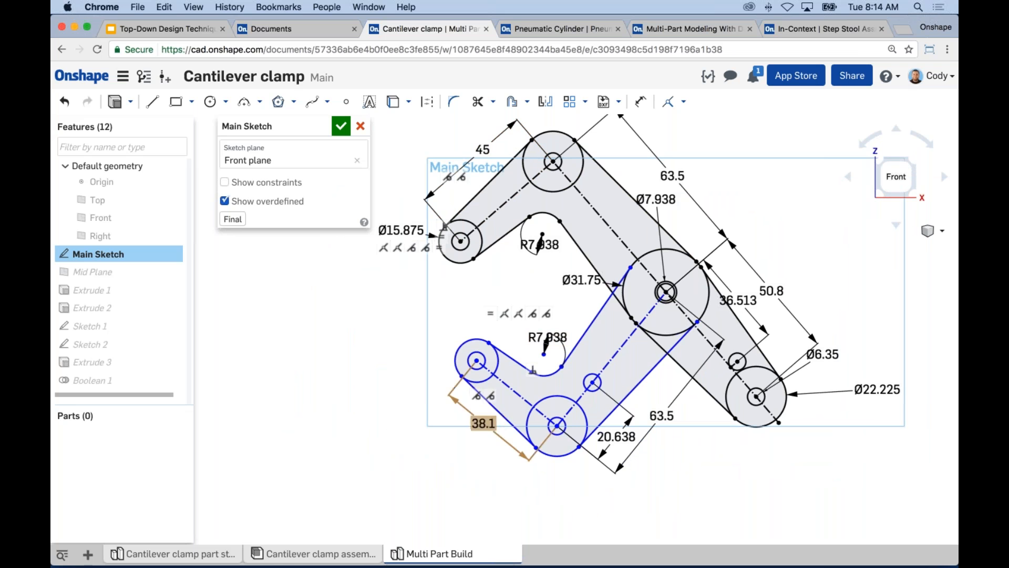
# Set the length of the short arm's 38.1 mm end segment to 45 mm and accept the Main Sketch.
pyautogui.doubleClick(483, 423)
pyautogui.write('45')
pyautogui.press('Return')
pyautogui.click(344, 126)
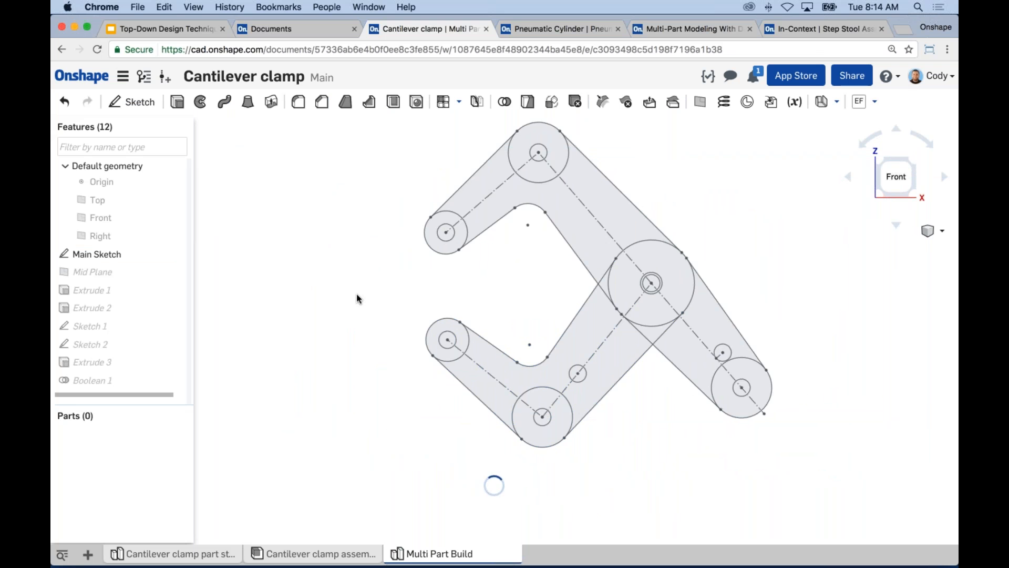
# Examine how the arms and cylinders follow the edited Main Sketch, highlighting the sketch over the parts.
pyautogui.moveTo(372, 336); pyautogui.dragTo(371, 301, button='right')
pyautogui.scroll(5, 526, 249)
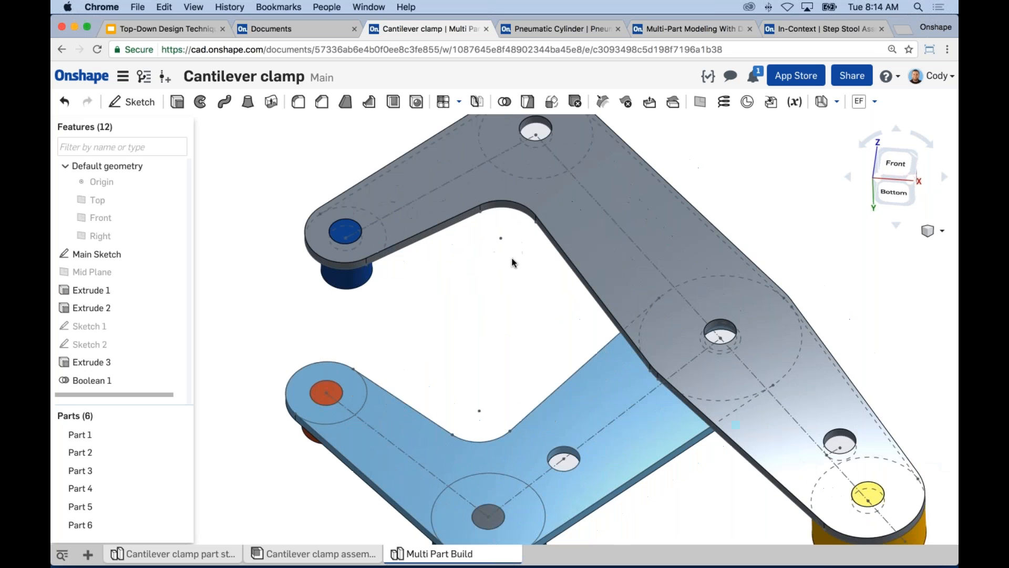
pyautogui.scroll(-2, 513, 255)
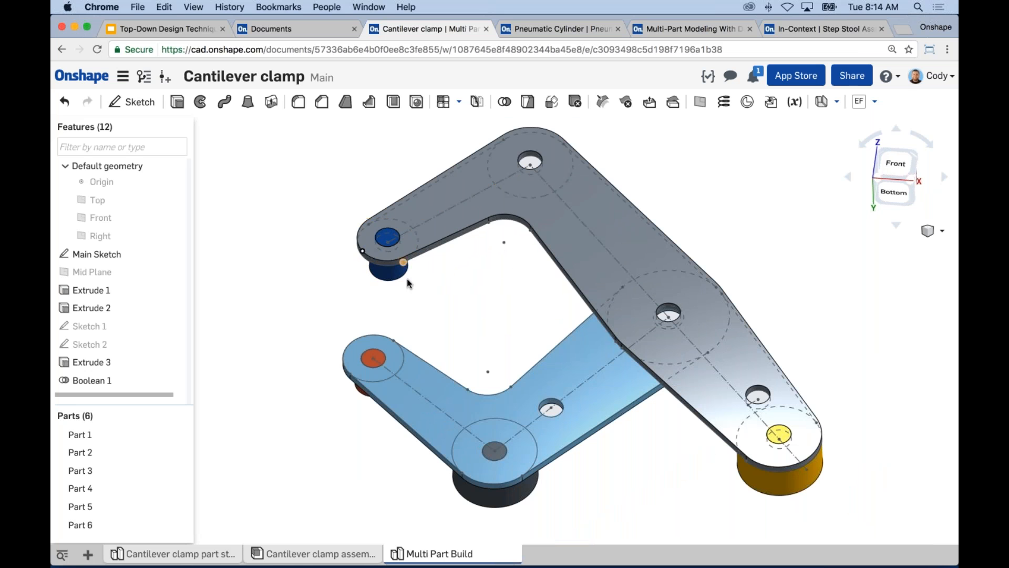
pyautogui.moveTo(447, 329)
pyautogui.mouseDown(button='right')
pyautogui.moveTo(475, 282)
pyautogui.moveTo(449, 333)
pyautogui.mouseUp(button='right')
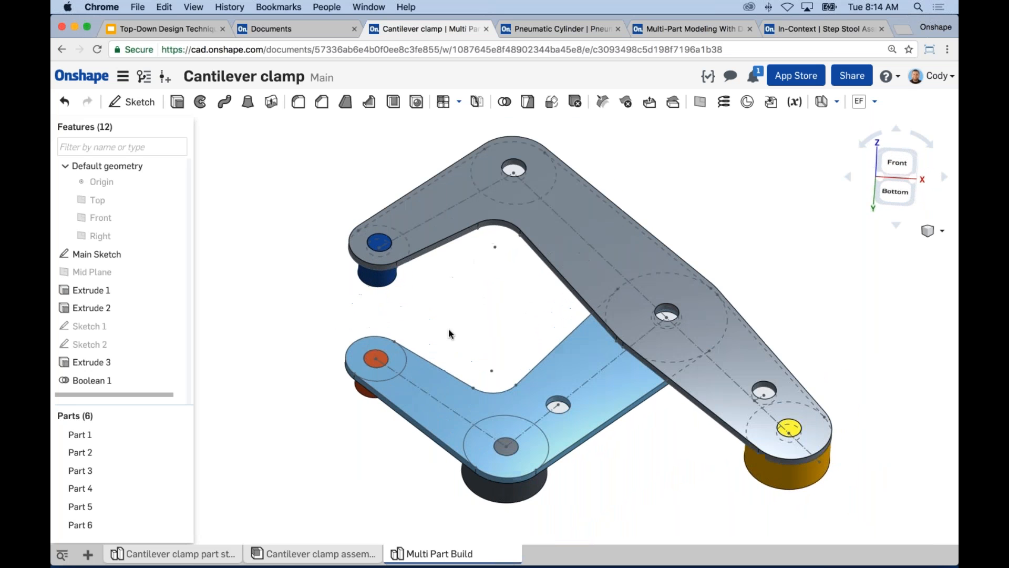
pyautogui.scroll(3, 477, 313)
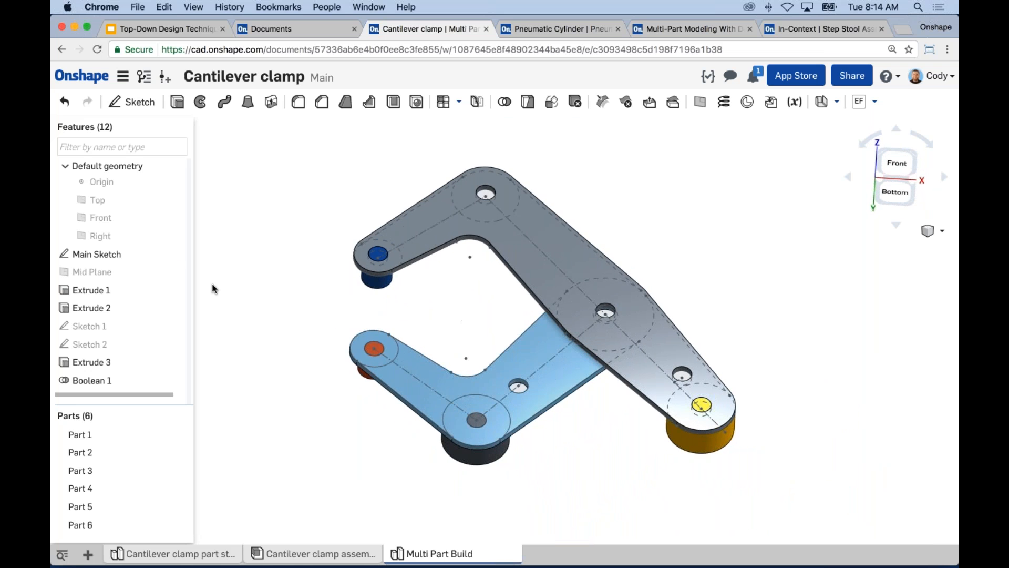
pyautogui.click(121, 255)
pyautogui.moveTo(310, 242); pyautogui.dragTo(368, 303, button='right')
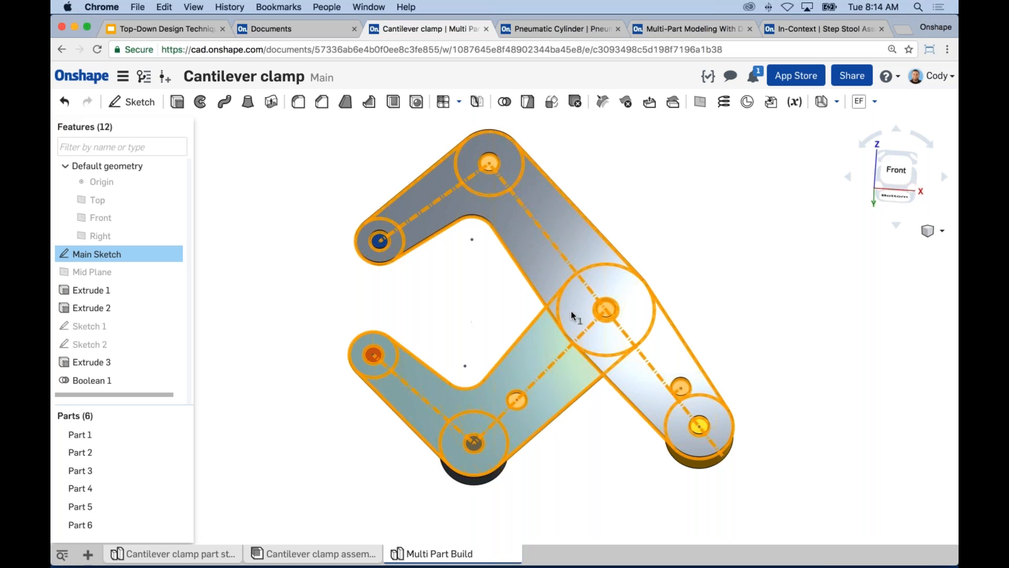
pyautogui.moveTo(428, 322); pyautogui.dragTo(462, 333, button='right')
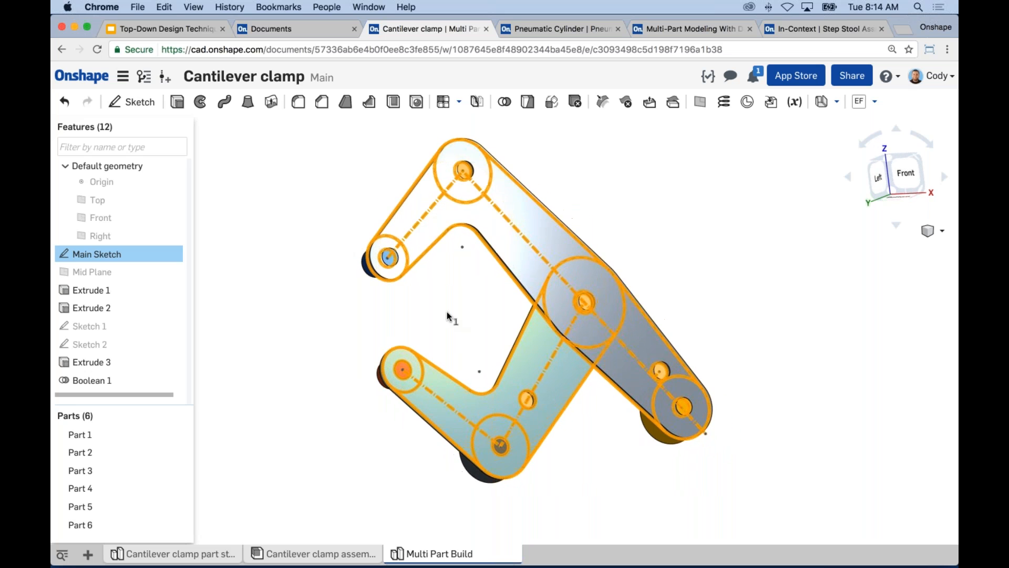
pyautogui.click(446, 311)
pyautogui.scroll(-2, 463, 315)
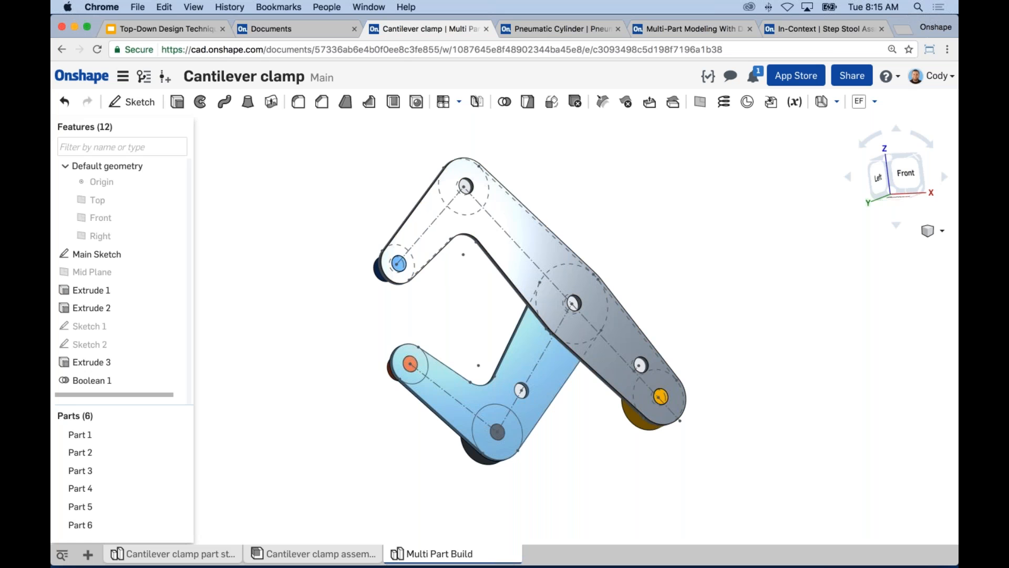
# Switch to the Pneumatic Cylinder document, open its Pneumatic Cylinder part studio, and examine Sketch 1 and the cylinder's parts.
pyautogui.click(549, 29)
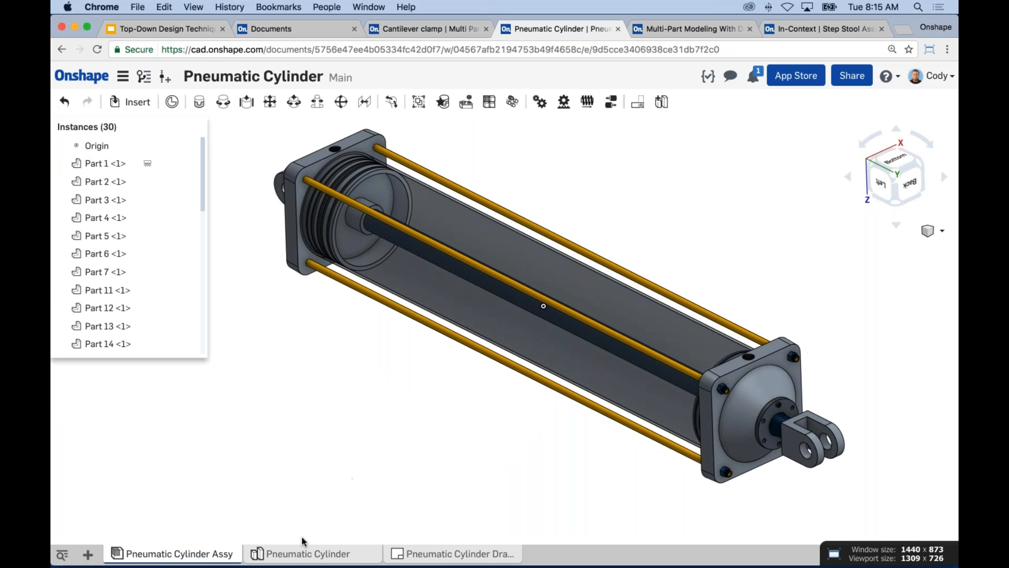
pyautogui.click(304, 560)
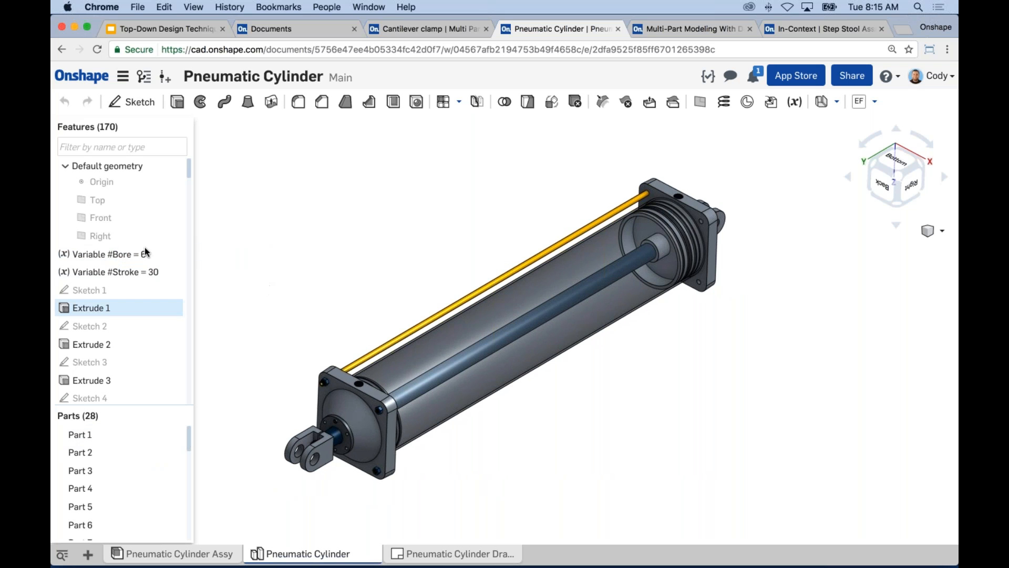
pyautogui.moveTo(313, 272); pyautogui.dragTo(337, 272, button='middle')
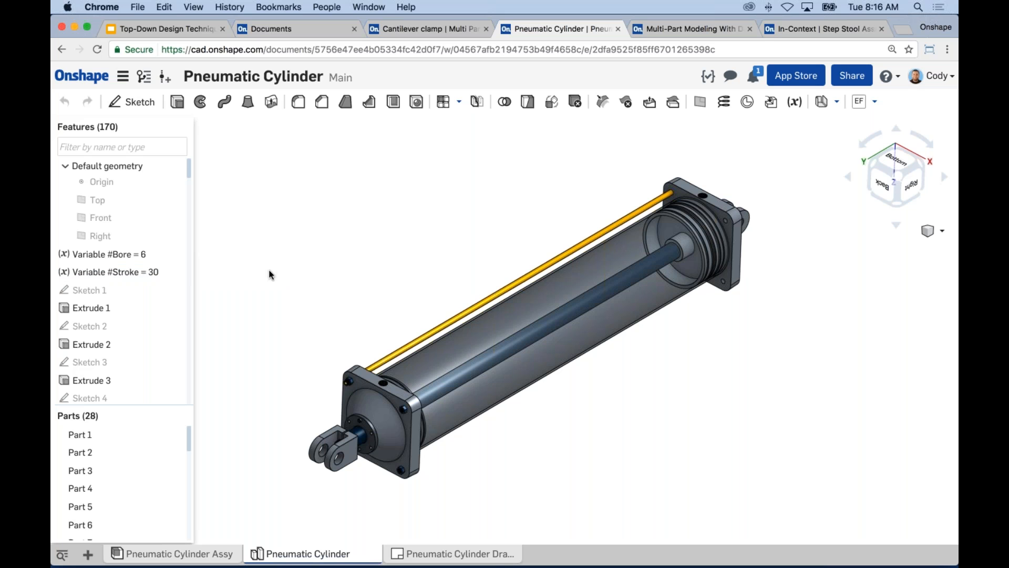
pyautogui.click(131, 291)
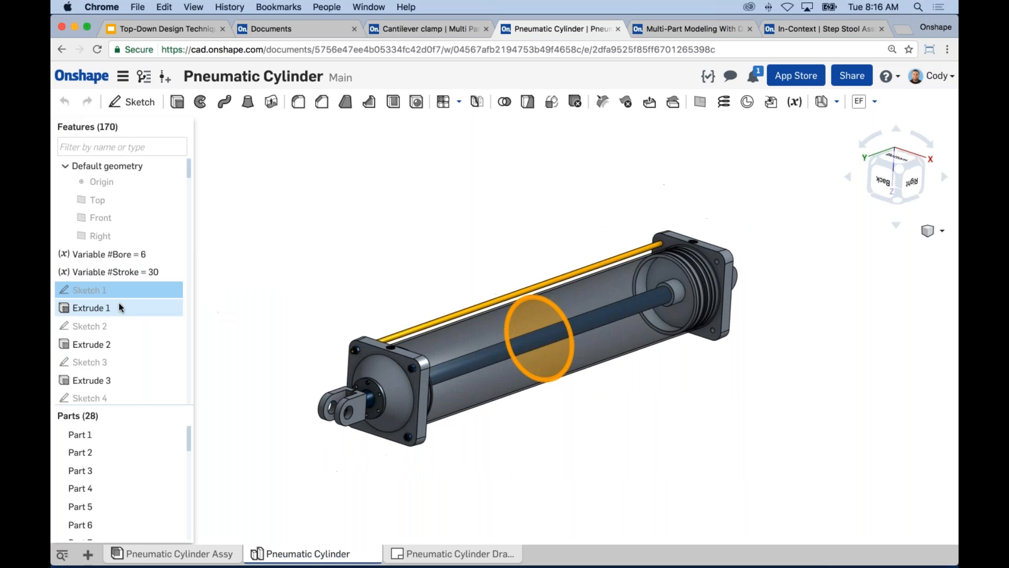
pyautogui.click(389, 244)
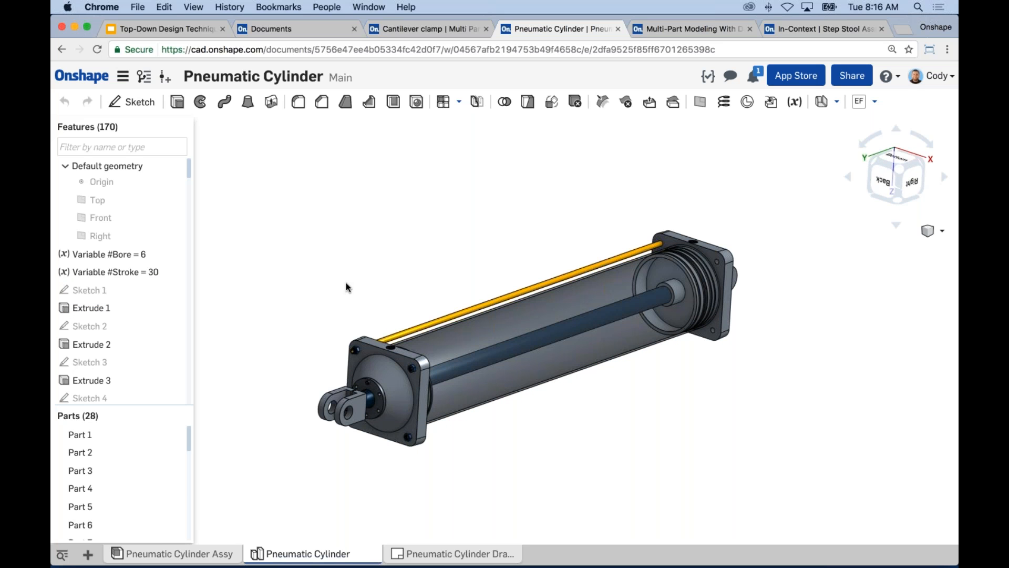
pyautogui.moveTo(314, 282); pyautogui.dragTo(314, 294, button='right')
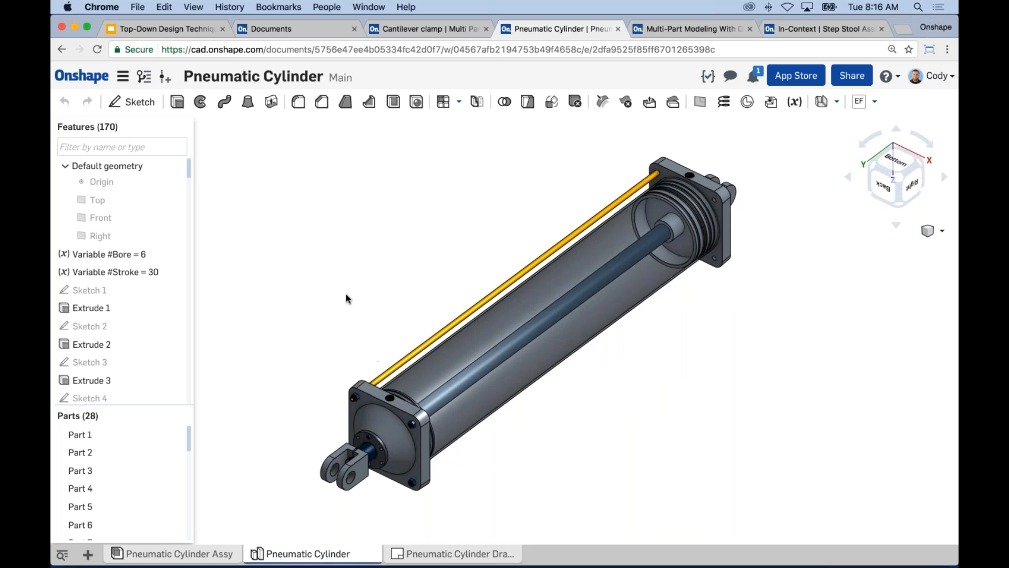
pyautogui.scroll(-1, 346, 299)
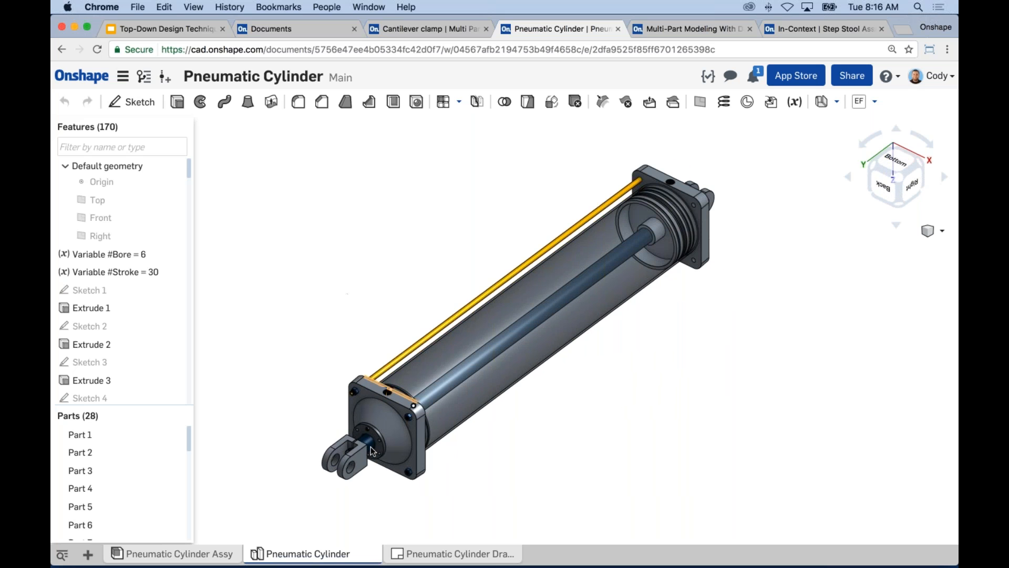
pyautogui.scroll(3, 544, 320)
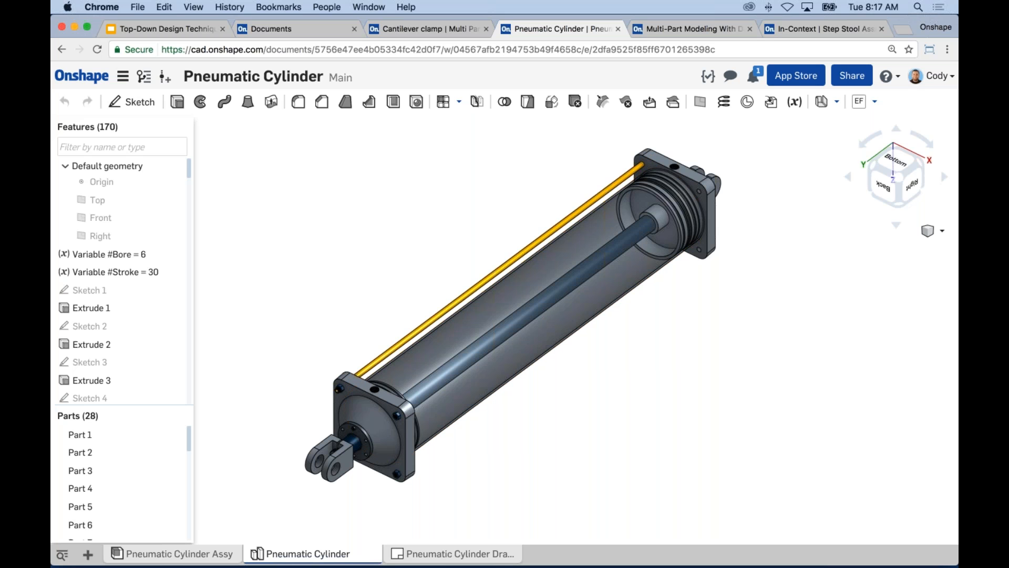
pyautogui.scroll(-3, 484, 218)
pyautogui.moveTo(513, 206); pyautogui.dragTo(548, 152, button='middle')
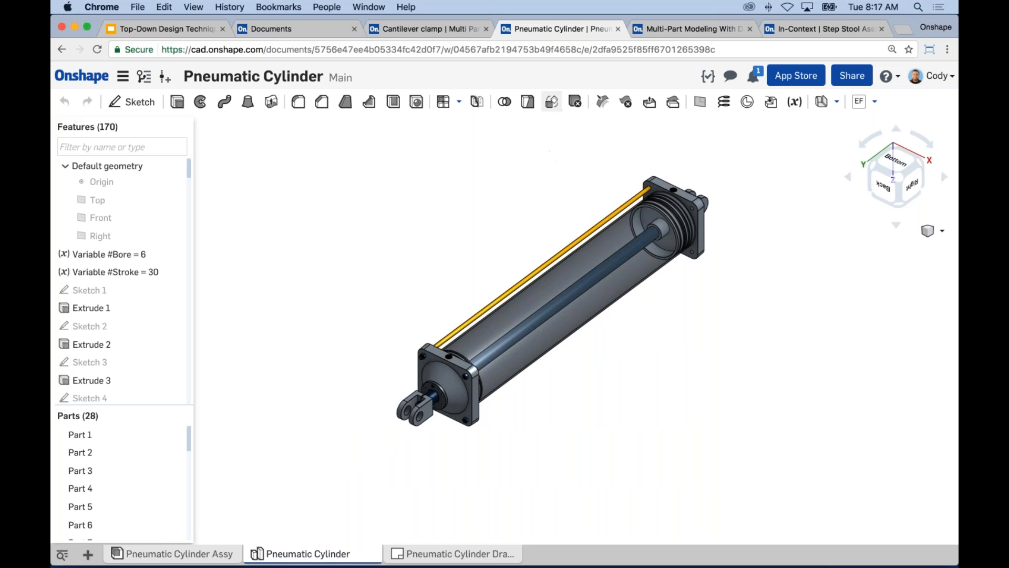
pyautogui.click(552, 101)
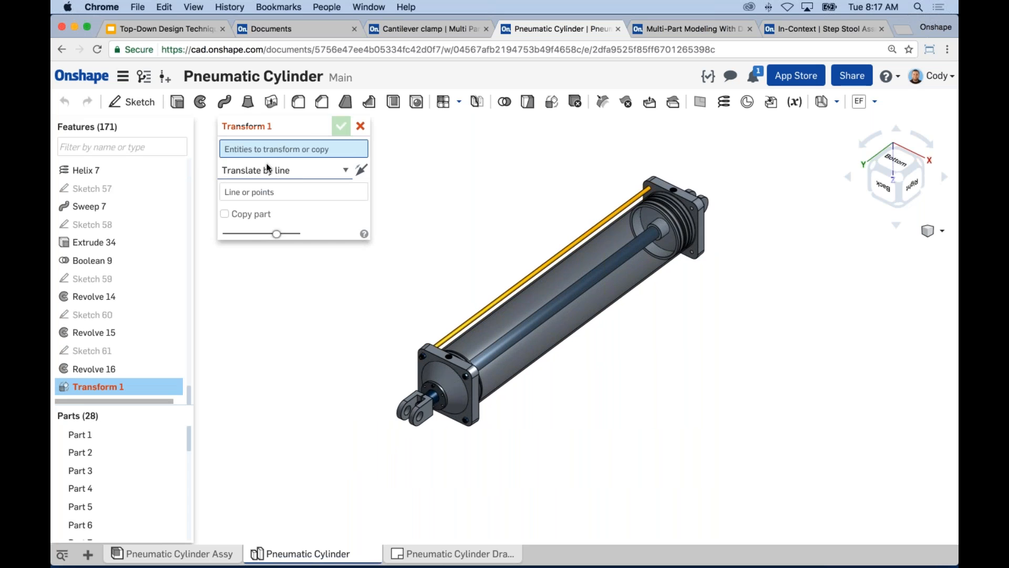
pyautogui.click(273, 170)
pyautogui.click(437, 204)
pyautogui.scroll(-2, 438, 205)
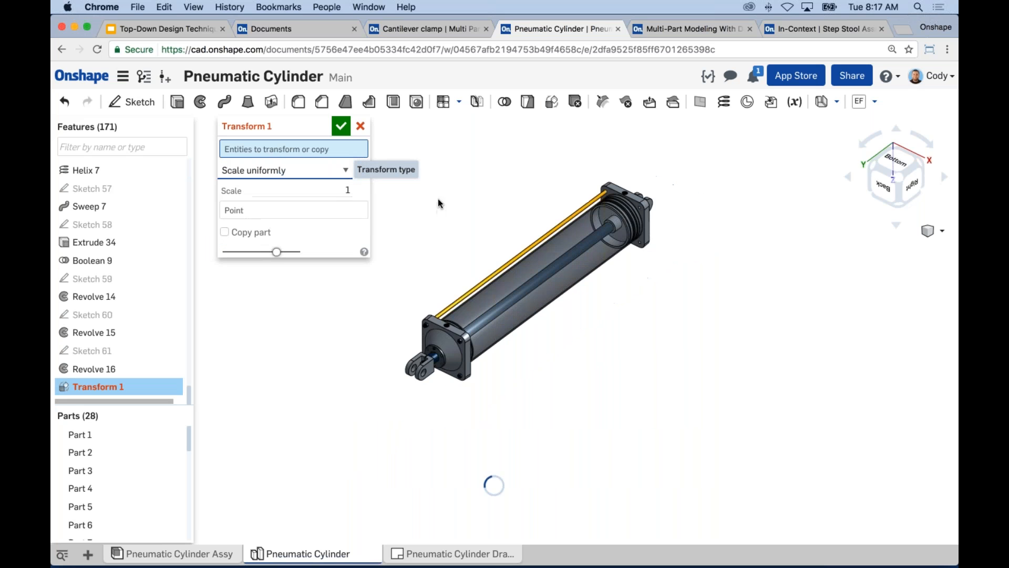
pyautogui.moveTo(438, 205); pyautogui.dragTo(495, 209, button='middle')
pyautogui.moveTo(831, 410); pyautogui.dragTo(435, 162)
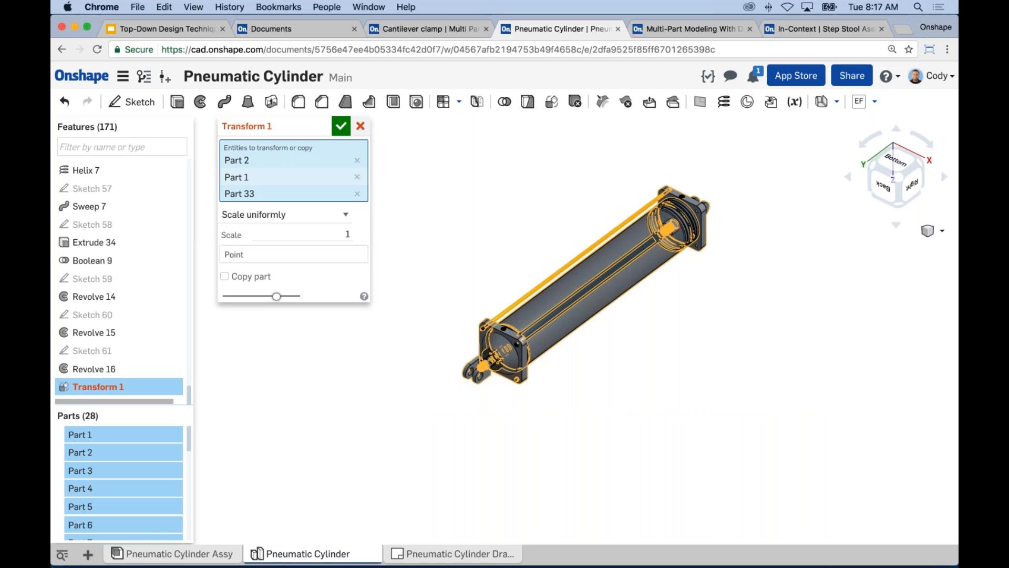
pyautogui.click(362, 127)
pyautogui.click(551, 102)
pyautogui.click(284, 174)
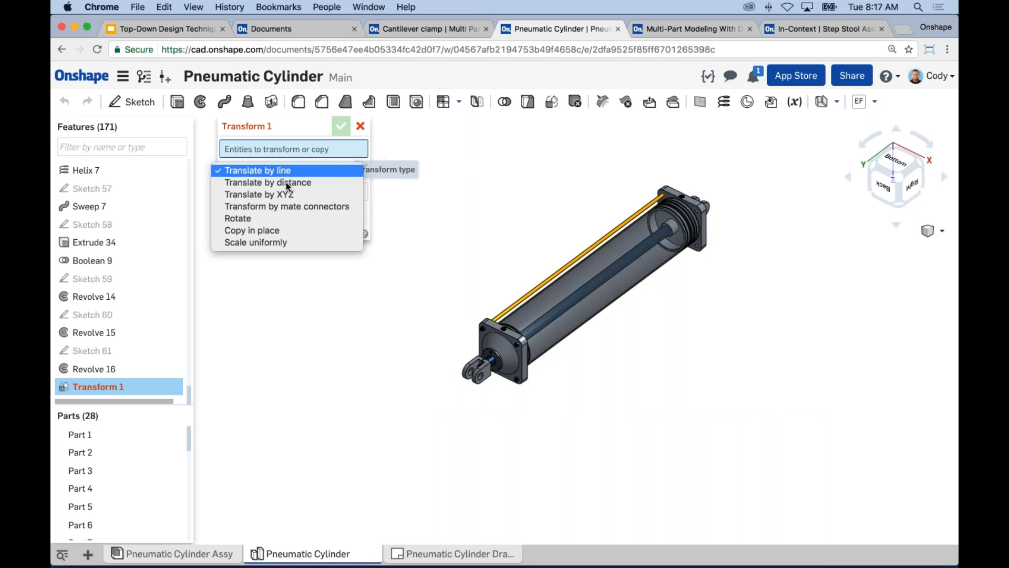
pyautogui.click(274, 241)
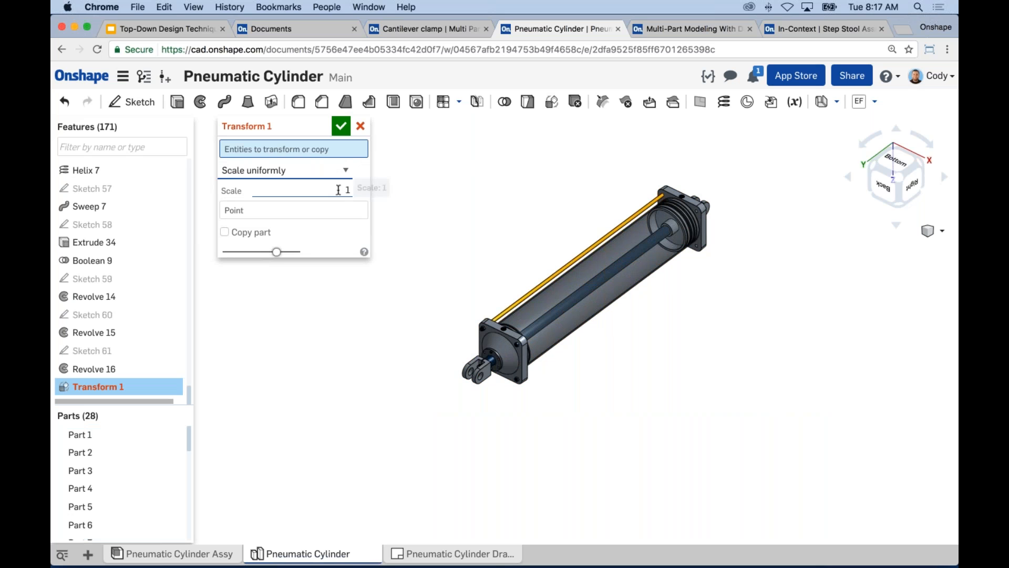
pyautogui.scroll(4, 589, 241)
pyautogui.moveTo(604, 270); pyautogui.dragTo(597, 273, button='middle')
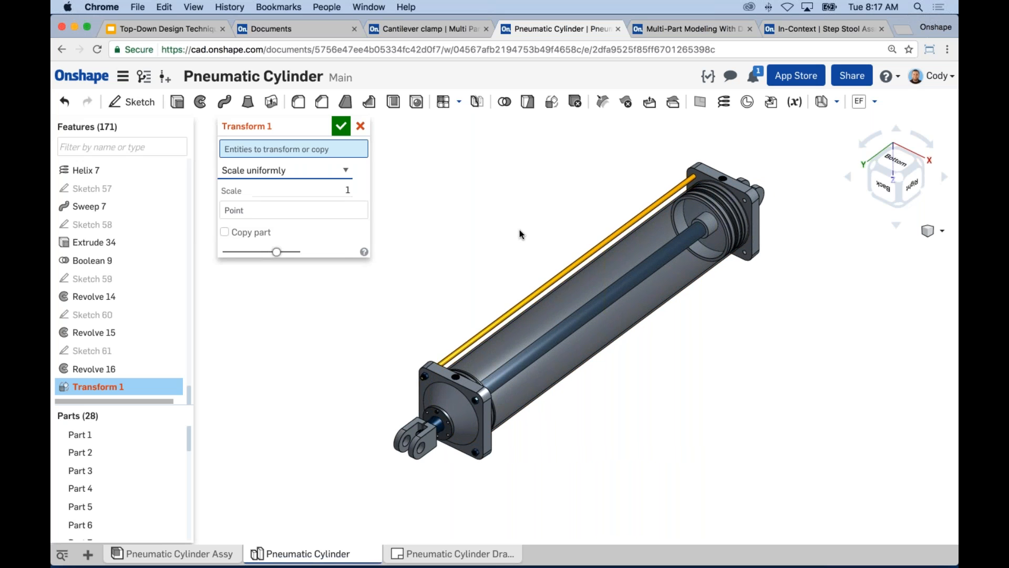
pyautogui.click(361, 128)
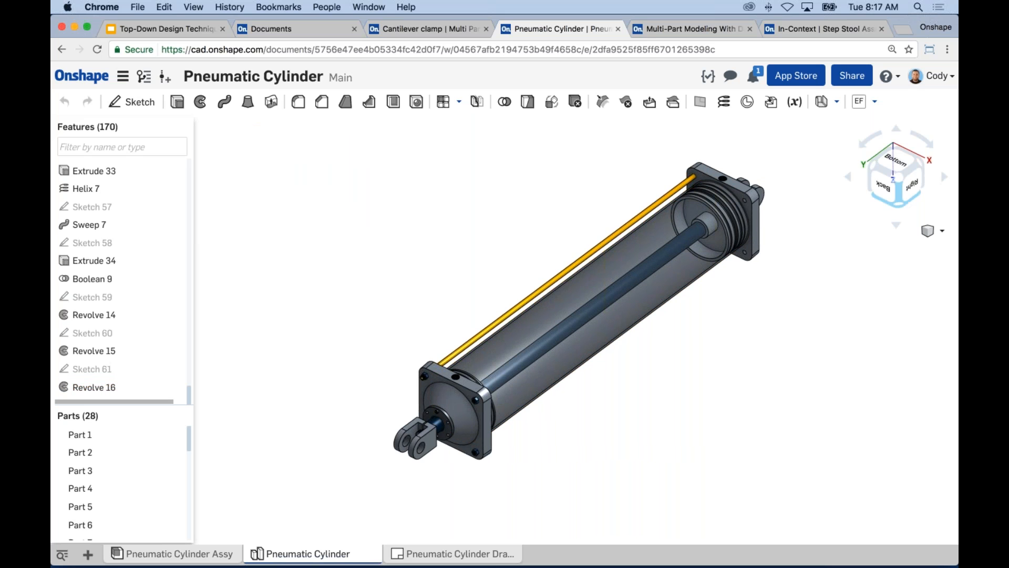
pyautogui.click(327, 181)
# Switch to the Cantilever clamp document and try enabling Offset with Offset all in the Boolean 1 subtraction.
pyautogui.click(446, 30)
pyautogui.moveTo(276, 279); pyautogui.dragTo(326, 270, button='right')
pyautogui.rightClick(115, 379)
pyautogui.click(129, 401)
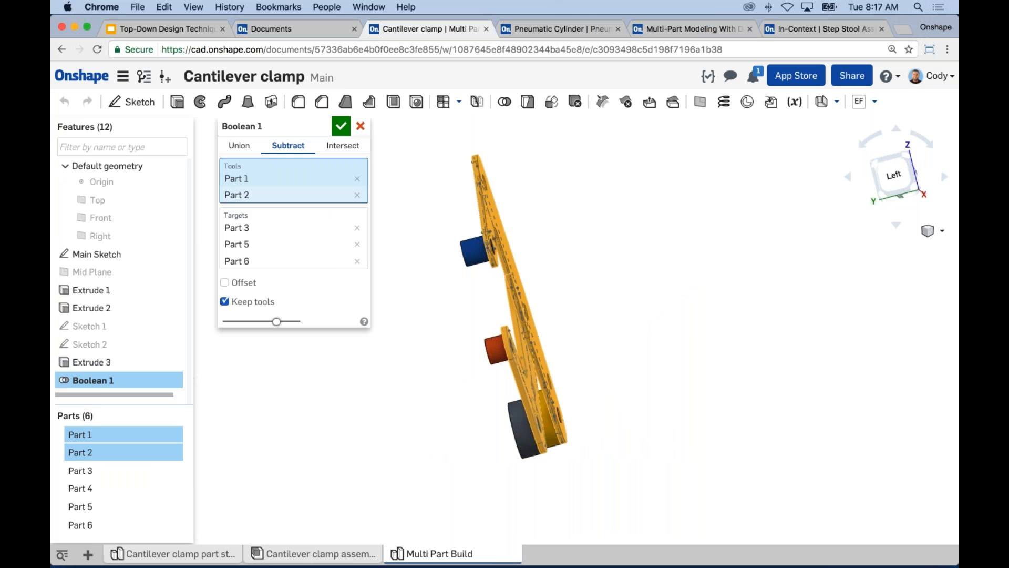
pyautogui.click(233, 285)
pyautogui.moveTo(436, 320); pyautogui.dragTo(469, 316, button='right')
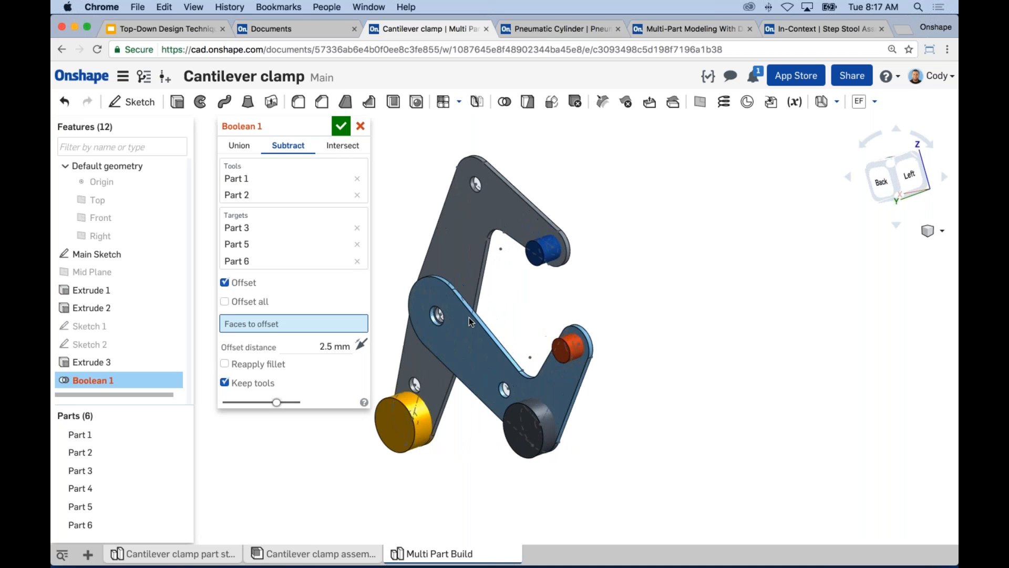
pyautogui.click(225, 301)
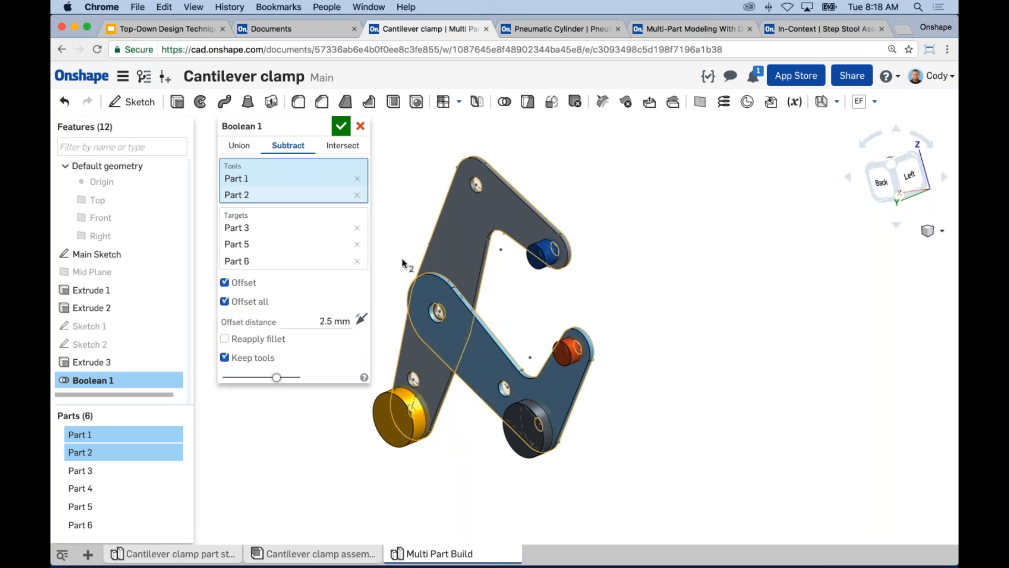
pyautogui.moveTo(404, 232); pyautogui.dragTo(463, 228, button='middle')
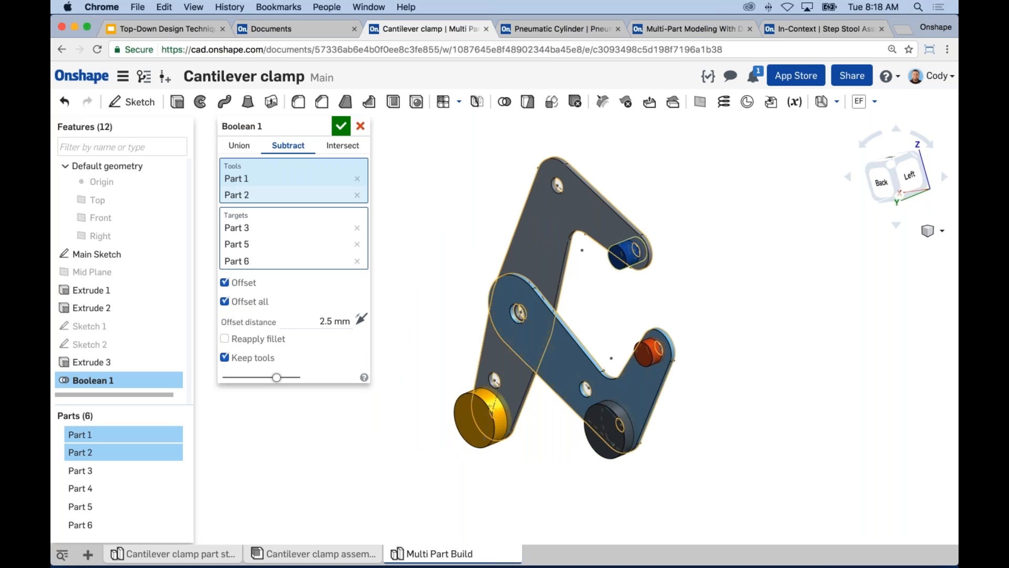
# Try an offset distance of 1 mm in Boolean 1, examine the clearance around the cylinders, and discard the edit.
pyautogui.click(334, 321)
pyautogui.write('1')
pyautogui.press('Return')
pyautogui.moveTo(408, 322); pyautogui.dragTo(500, 401, button='right')
pyautogui.scroll(10, 479, 386)
pyautogui.scroll(-10, 500, 402)
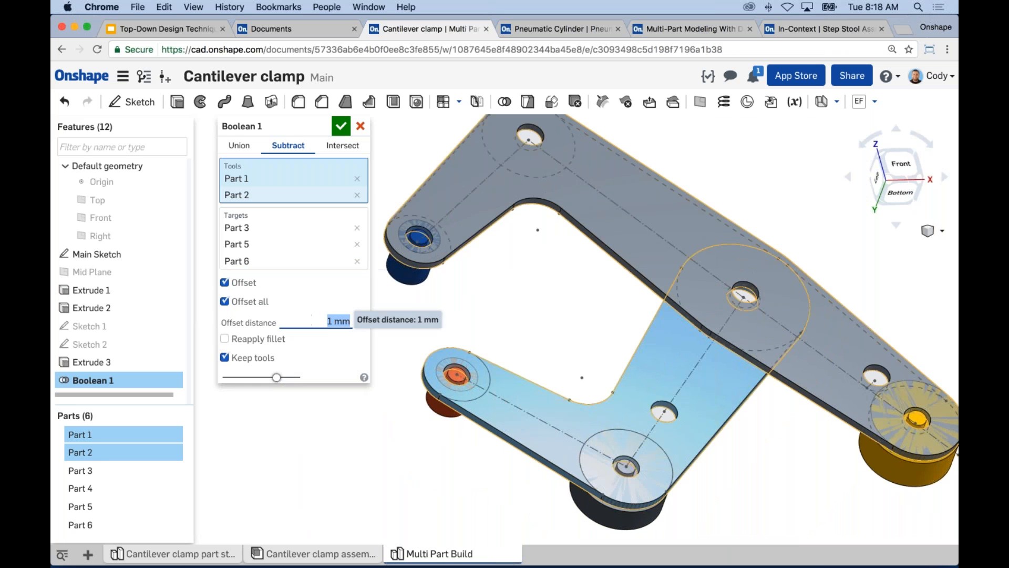
pyautogui.click(361, 127)
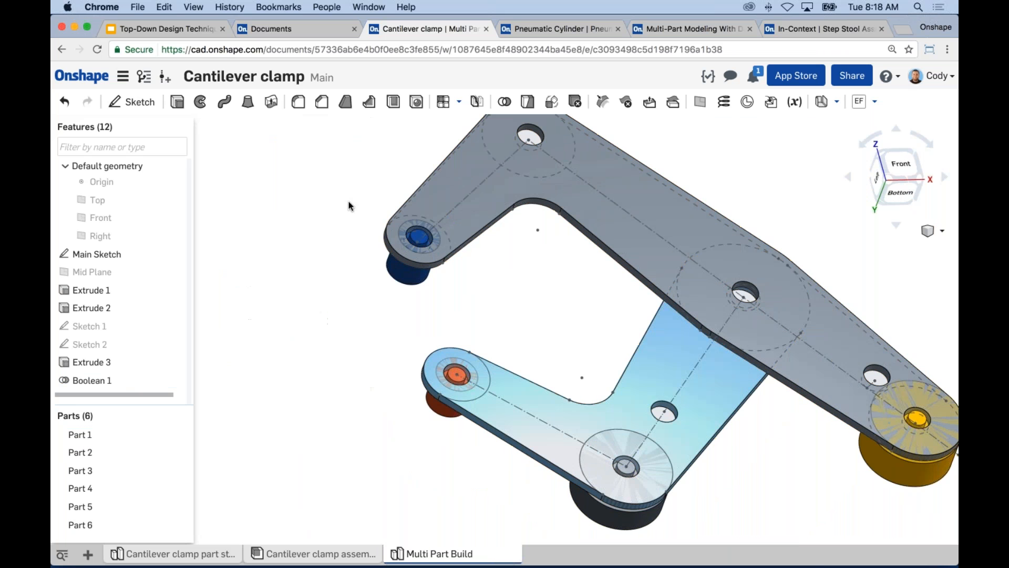
pyautogui.scroll(-3, 347, 360)
# Switch to the Multi-Part Modeling With Derived document and examine the Bottom Casing part studio and its imported case.
pyautogui.click(544, 28)
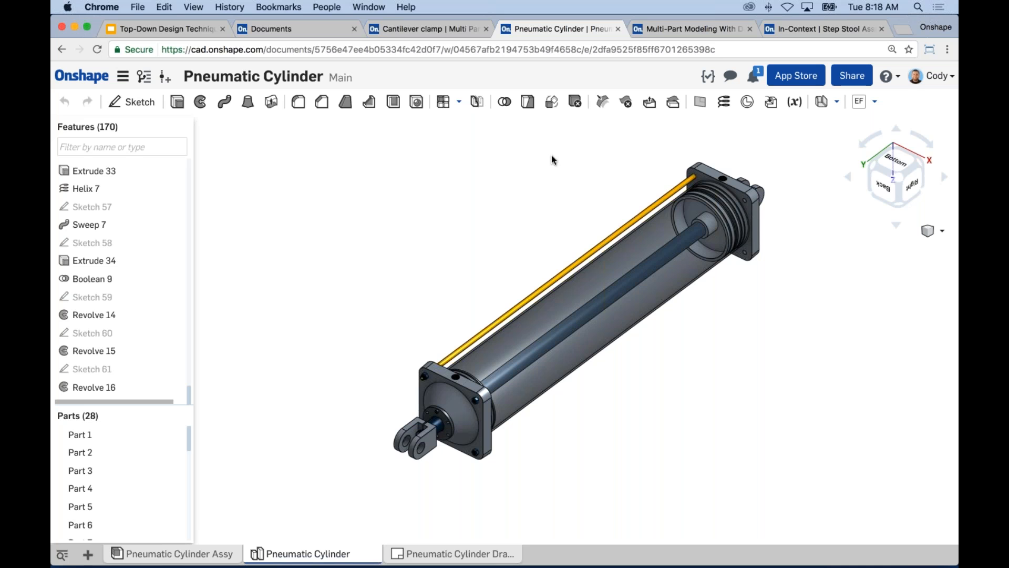
pyautogui.click(661, 29)
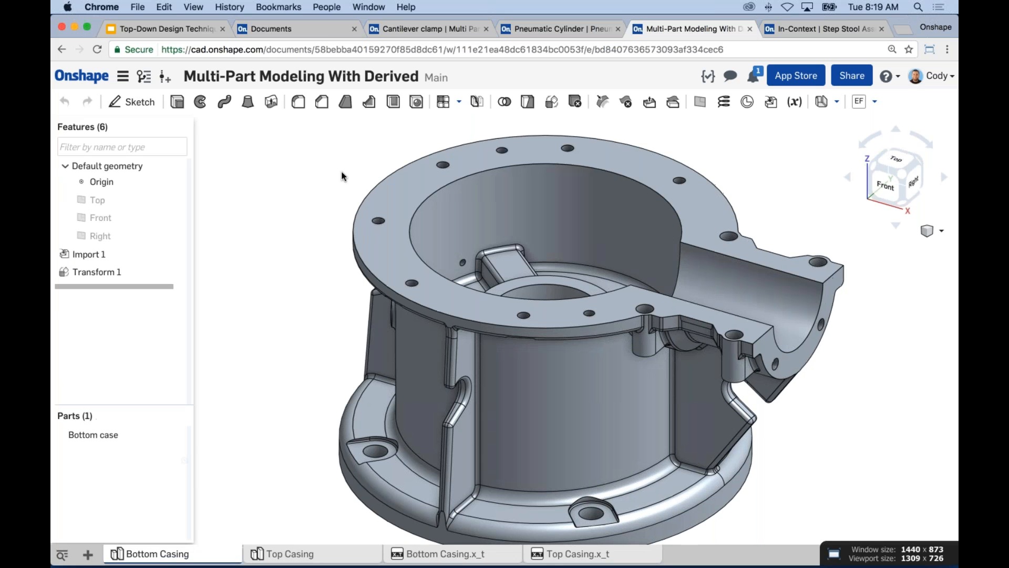
pyautogui.moveTo(353, 200); pyautogui.dragTo(359, 210, button='middle')
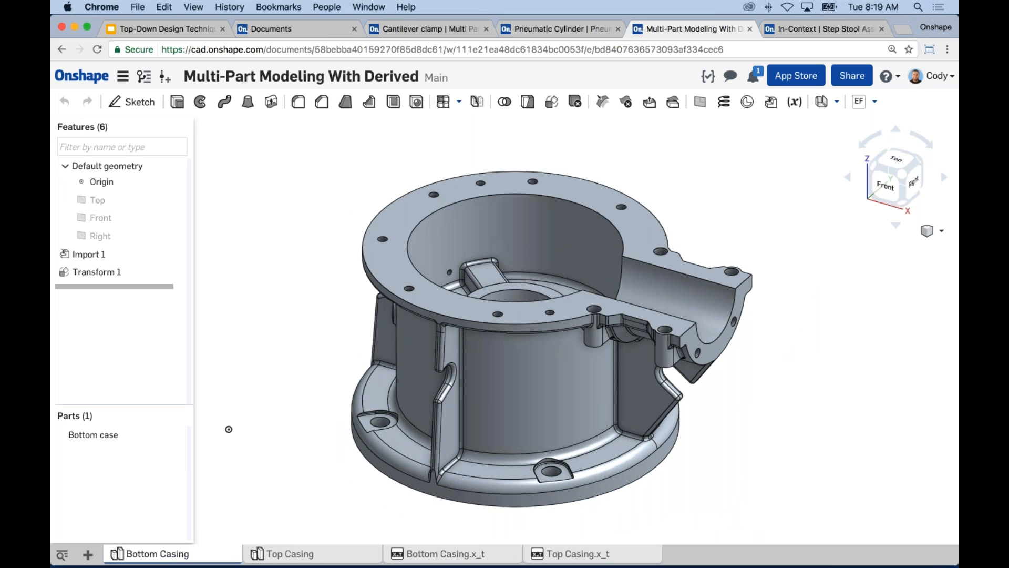
pyautogui.moveTo(453, 553)
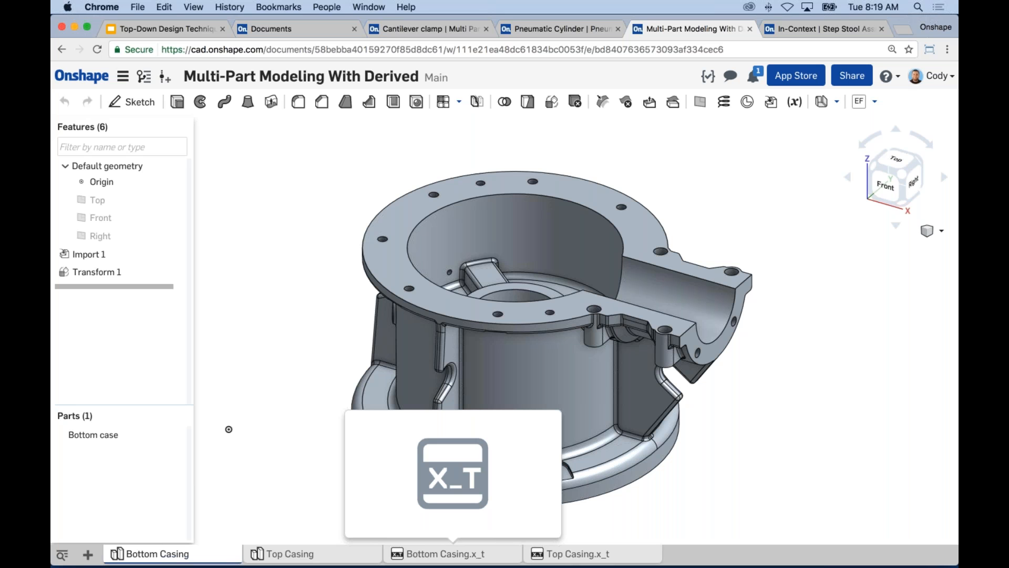
pyautogui.moveTo(314, 333); pyautogui.dragTo(324, 329, button='middle')
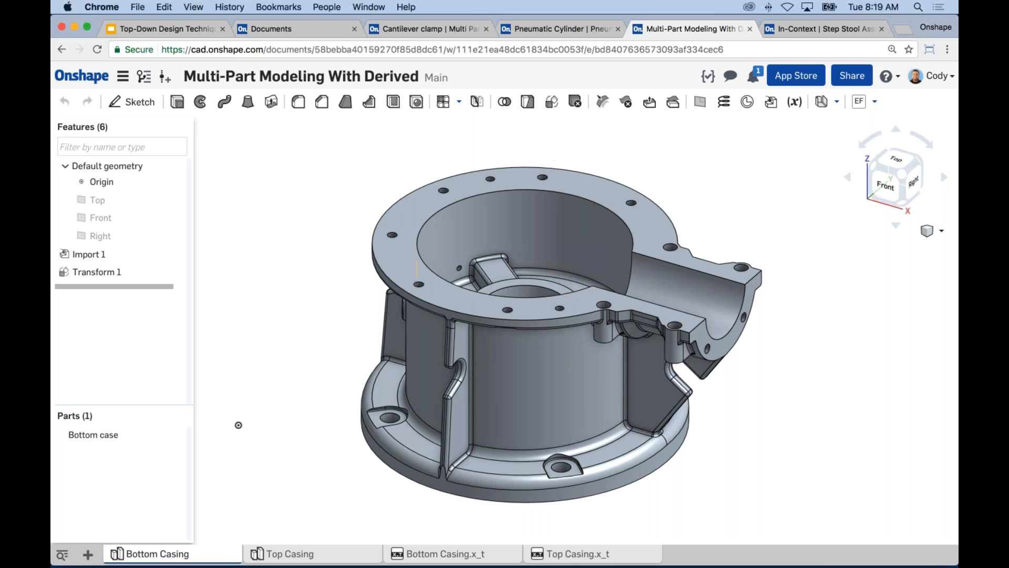
# Switch to the Top-Down Design Techniques slides and present slide 7, Important Multi-Part Modeling Commands, in full screen.
pyautogui.click(166, 27)
pyautogui.click(143, 486)
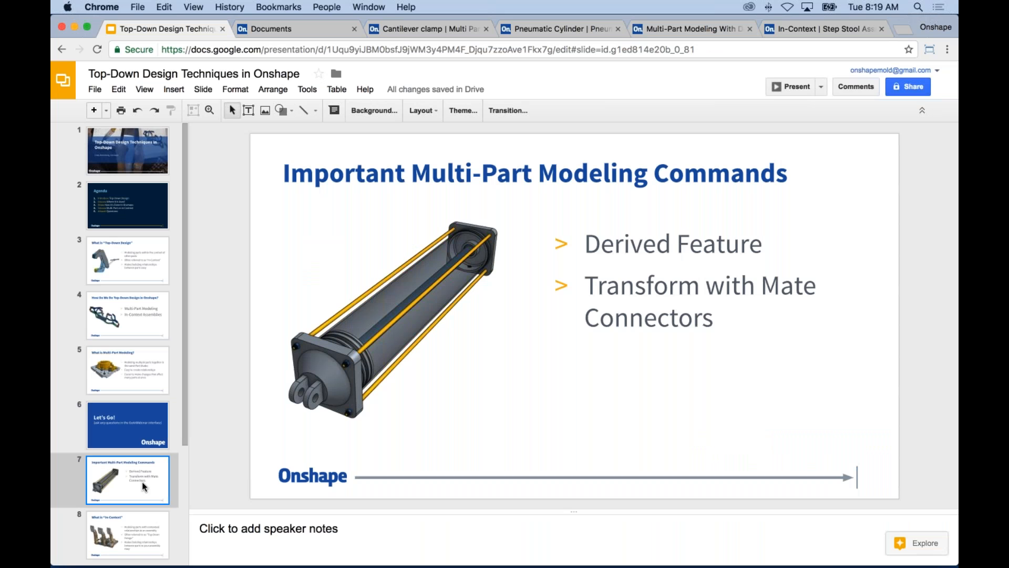
pyautogui.click(795, 87)
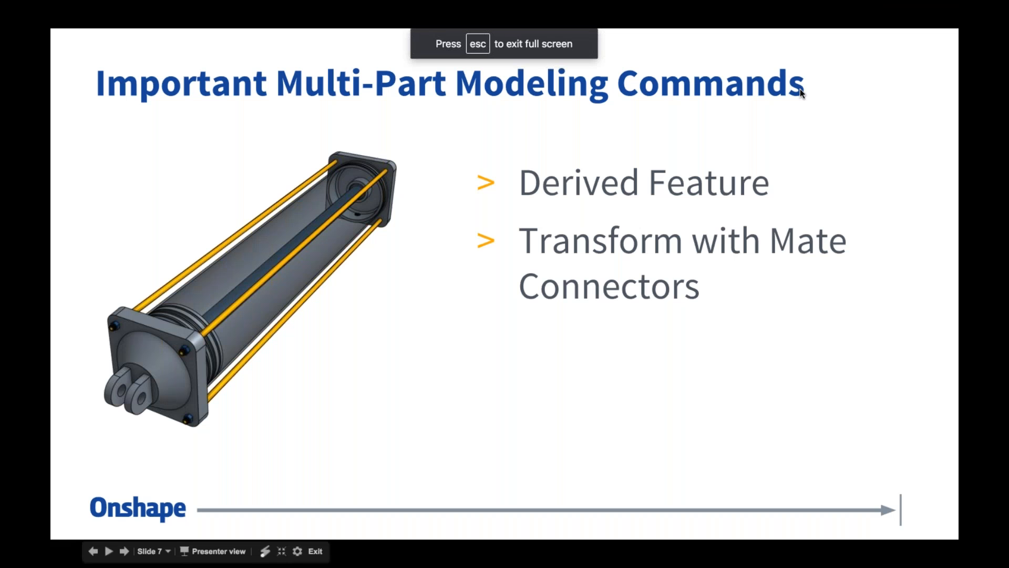
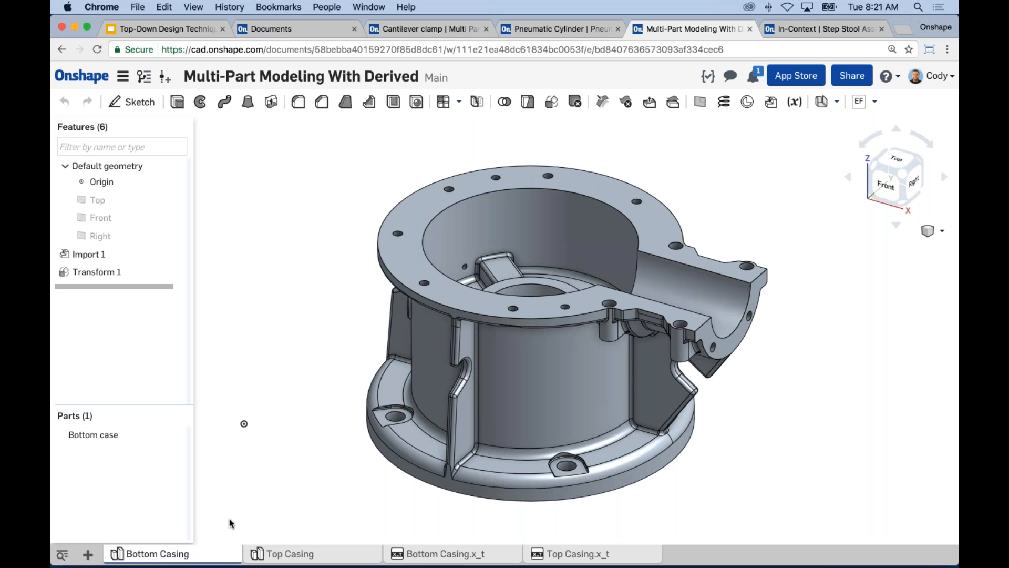
# View the Bottom Casing and Top Casing part studios, and create a new part studio in the document.
pyautogui.scroll(-3, 243, 513)
pyautogui.moveTo(293, 484); pyautogui.dragTo(337, 471, button='middle')
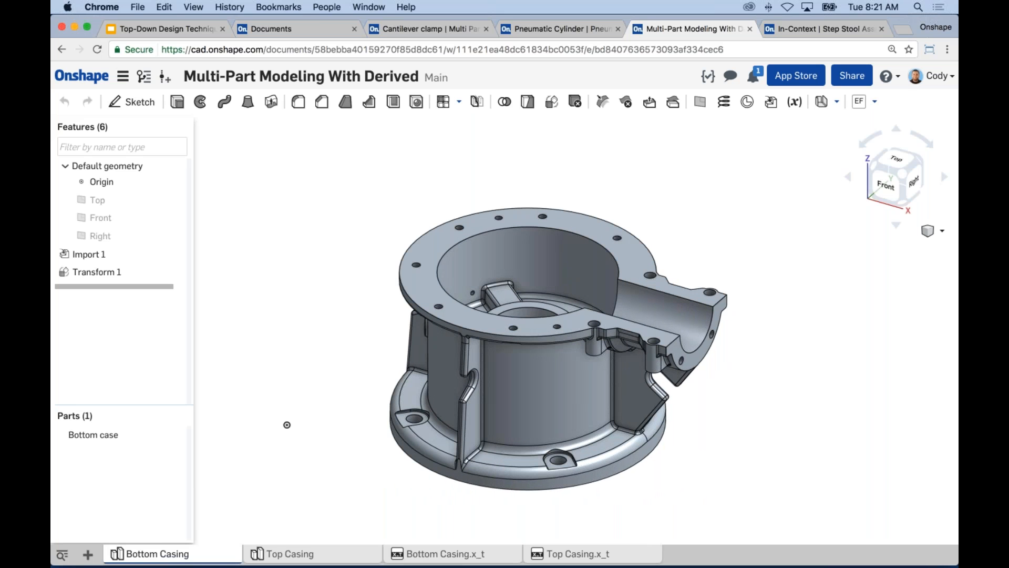
pyautogui.click(302, 554)
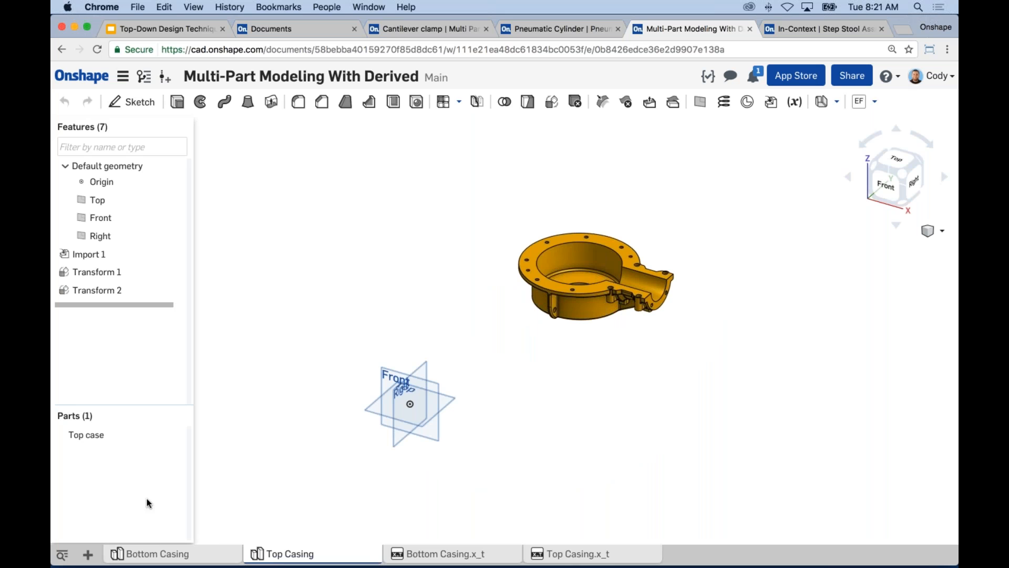
pyautogui.click(88, 554)
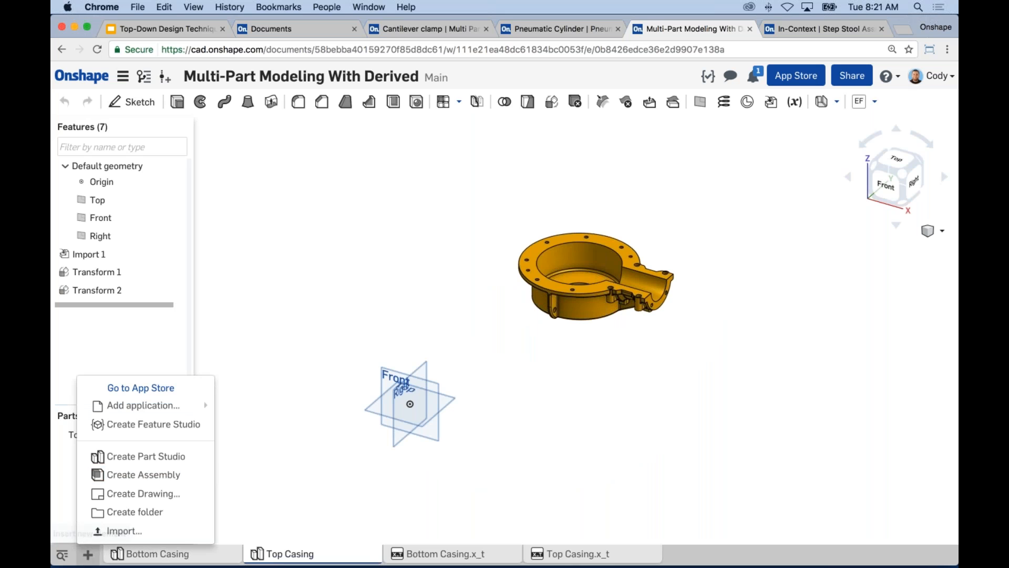
pyautogui.click(146, 455)
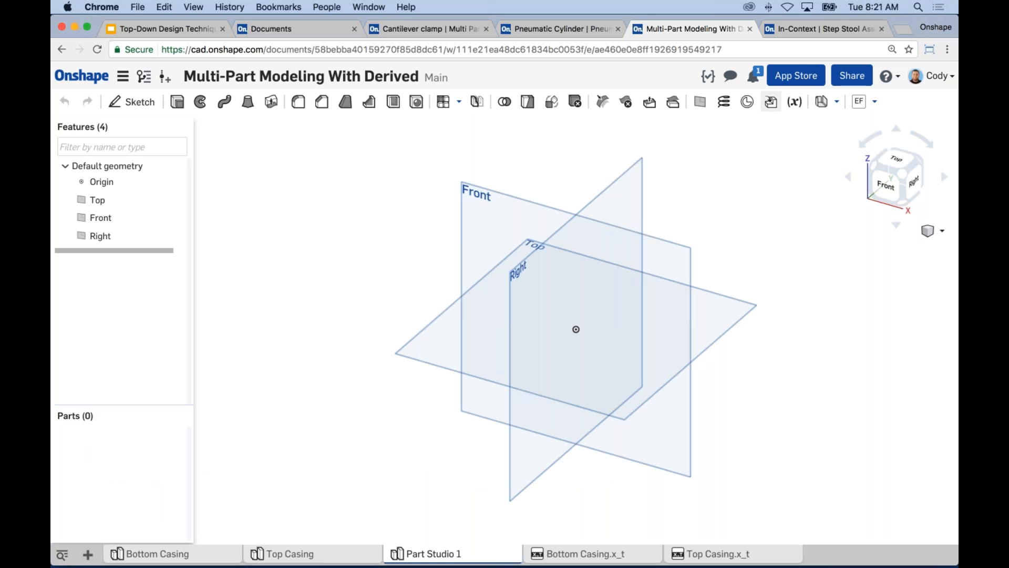
# Insert the Bottom Casing from the current document into the new part studio with the Derived feature.
pyautogui.click(771, 104)
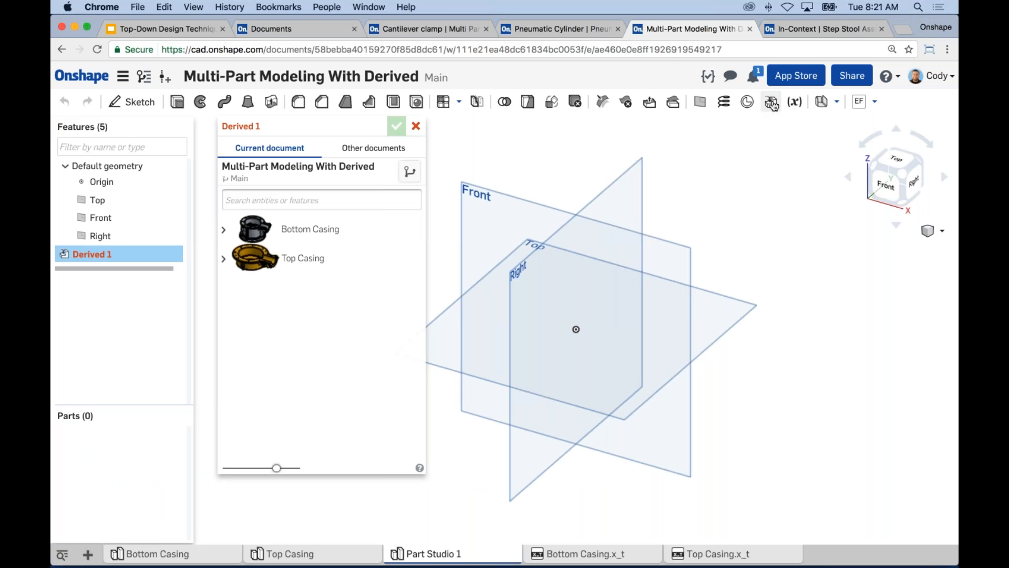
pyautogui.click(276, 235)
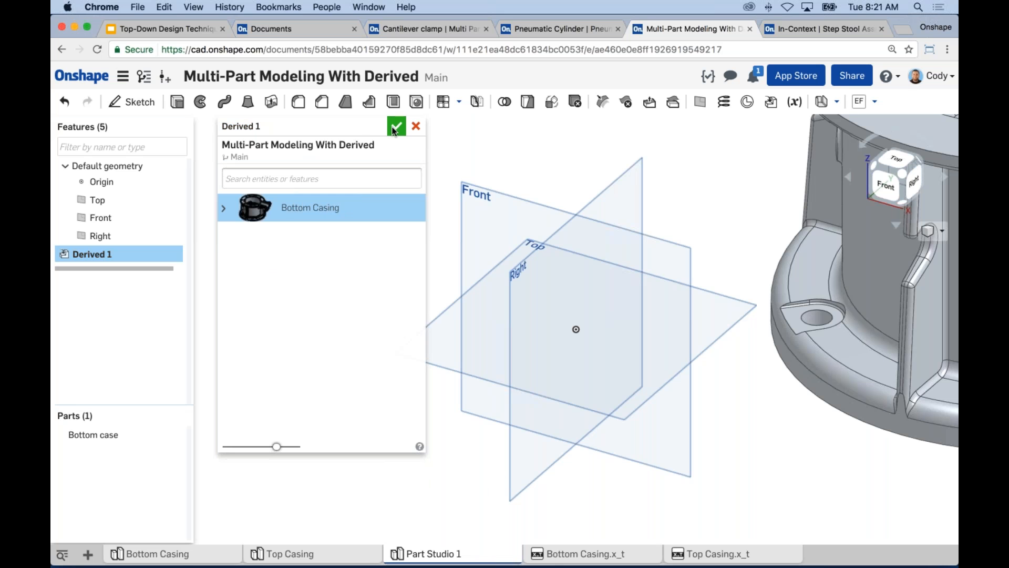
pyautogui.click(396, 127)
# Insert the Top Casing from the current document with a second Derived feature and view both casings together.
pyautogui.click(771, 101)
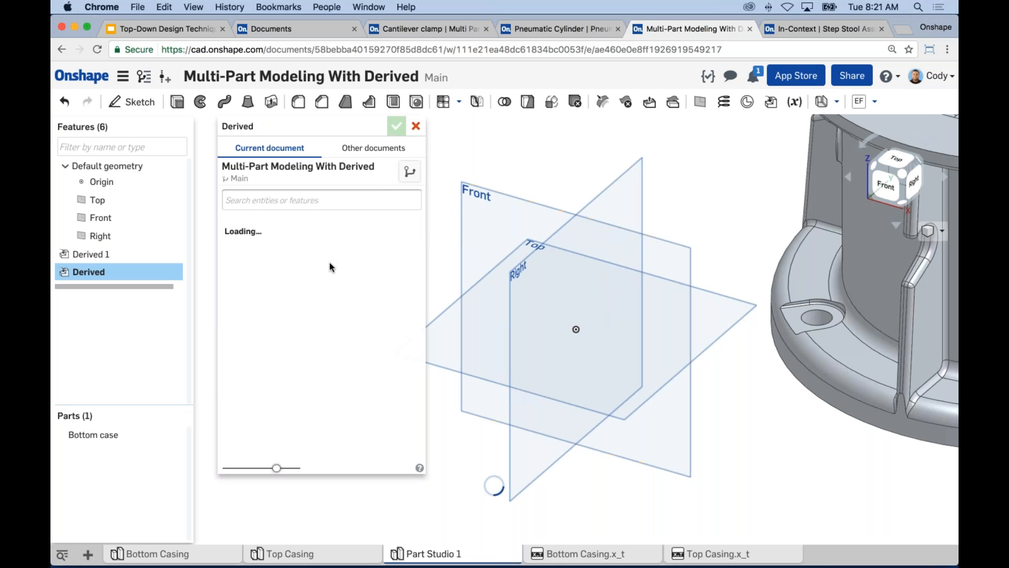
pyautogui.click(308, 263)
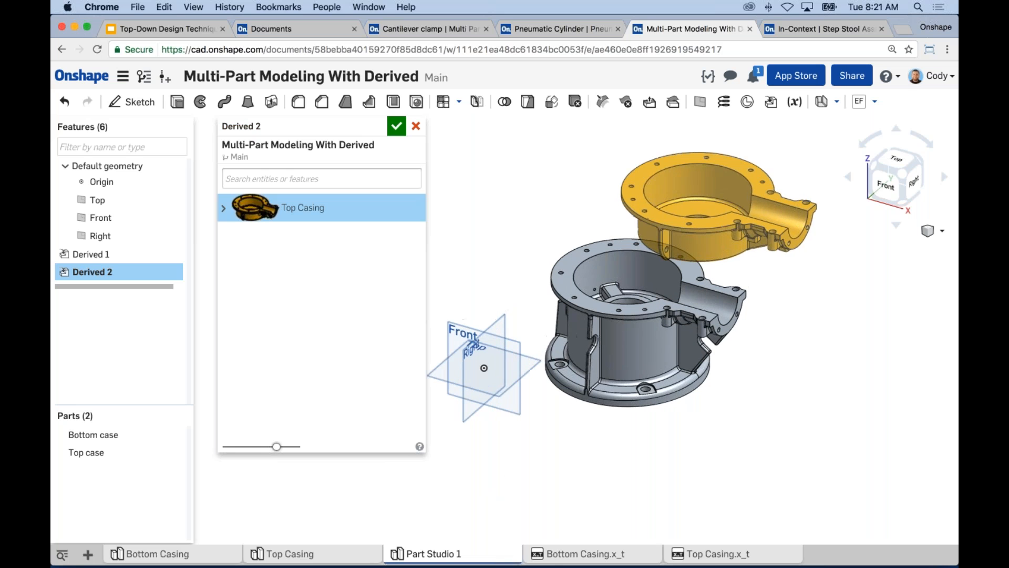
pyautogui.click(397, 128)
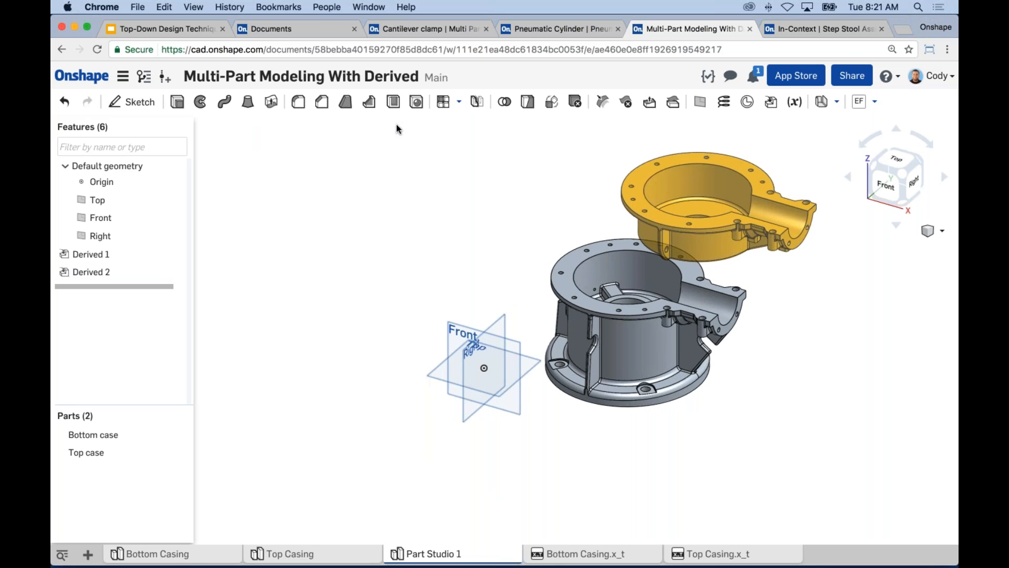
pyautogui.moveTo(454, 245)
pyautogui.mouseDown(button='right')
pyautogui.moveTo(498, 254)
pyautogui.moveTo(462, 252)
pyautogui.moveTo(457, 200)
pyautogui.moveTo(459, 244)
pyautogui.mouseUp(button='right')
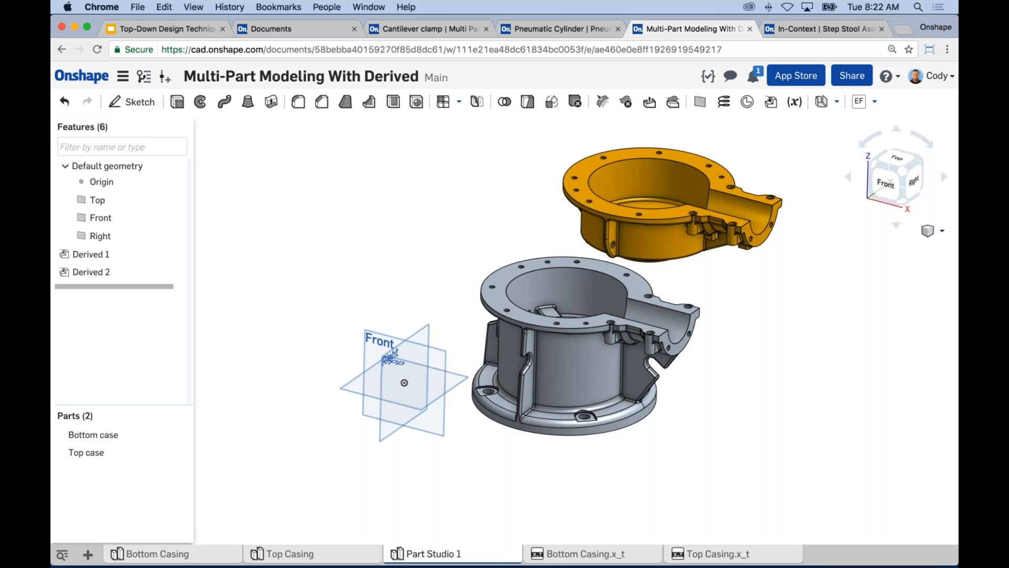
pyautogui.moveTo(763, 367); pyautogui.dragTo(748, 372, button='middle')
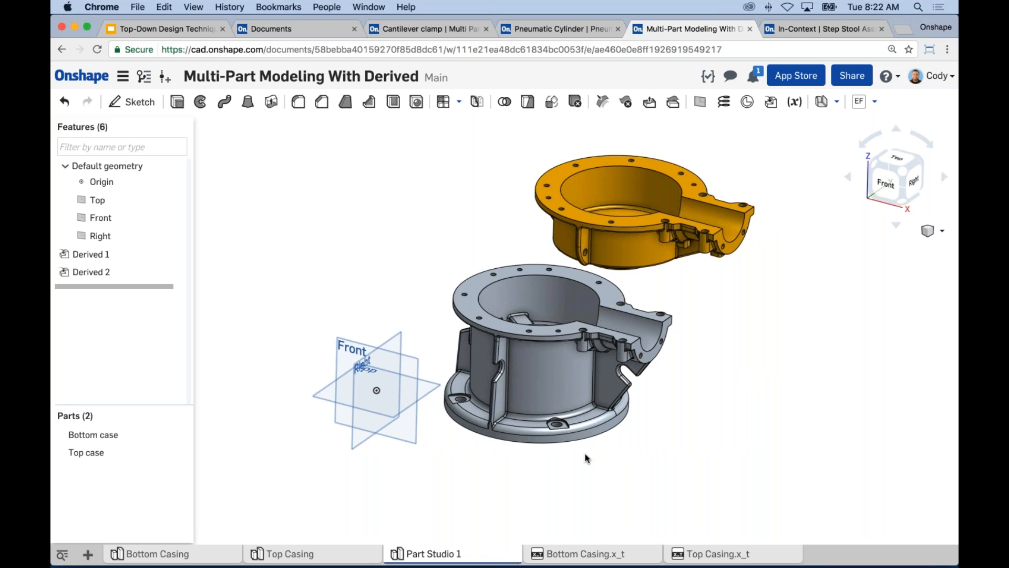
# In the Bottom Casing part studio, add a mate connector centered on the circular inner edge of the bottom case's upper rim.
pyautogui.click(172, 555)
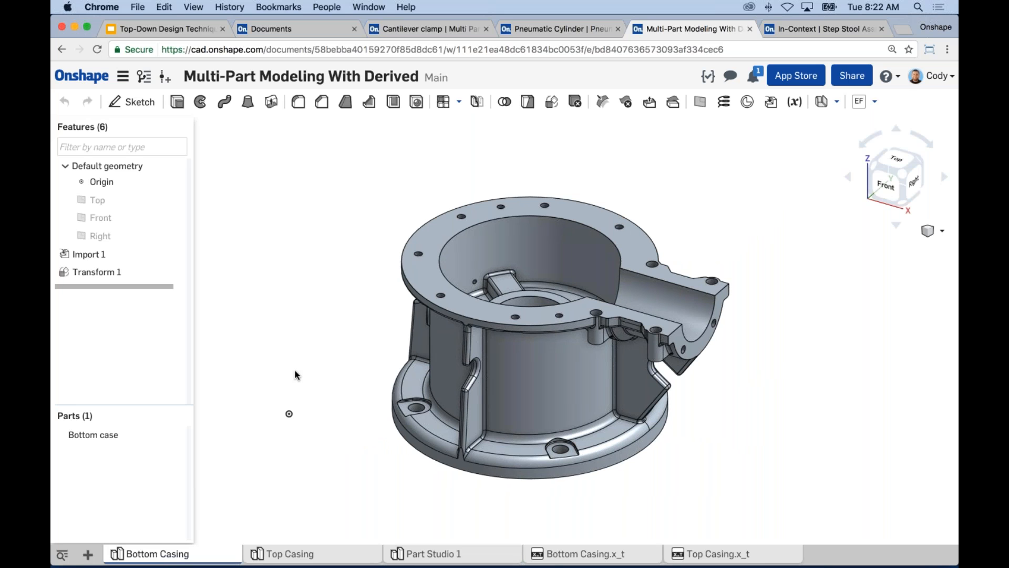
pyautogui.moveTo(734, 179); pyautogui.dragTo(725, 166, button='middle')
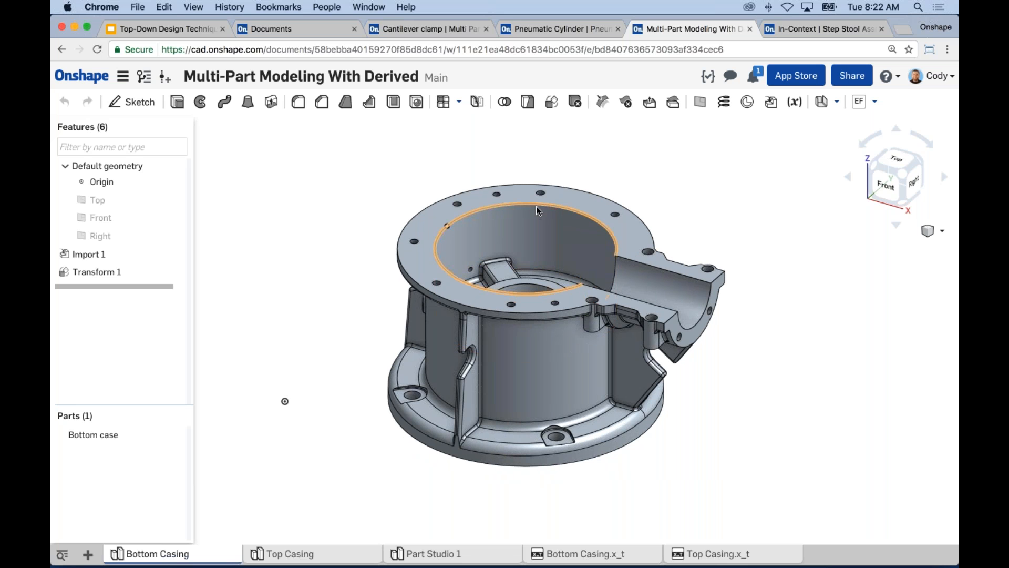
pyautogui.click(748, 102)
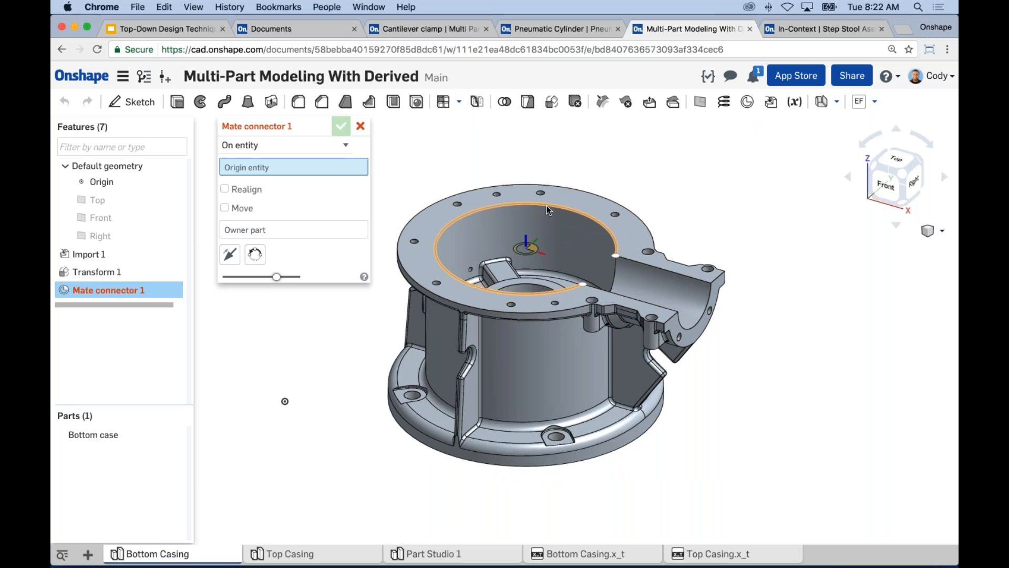
pyautogui.click(547, 208)
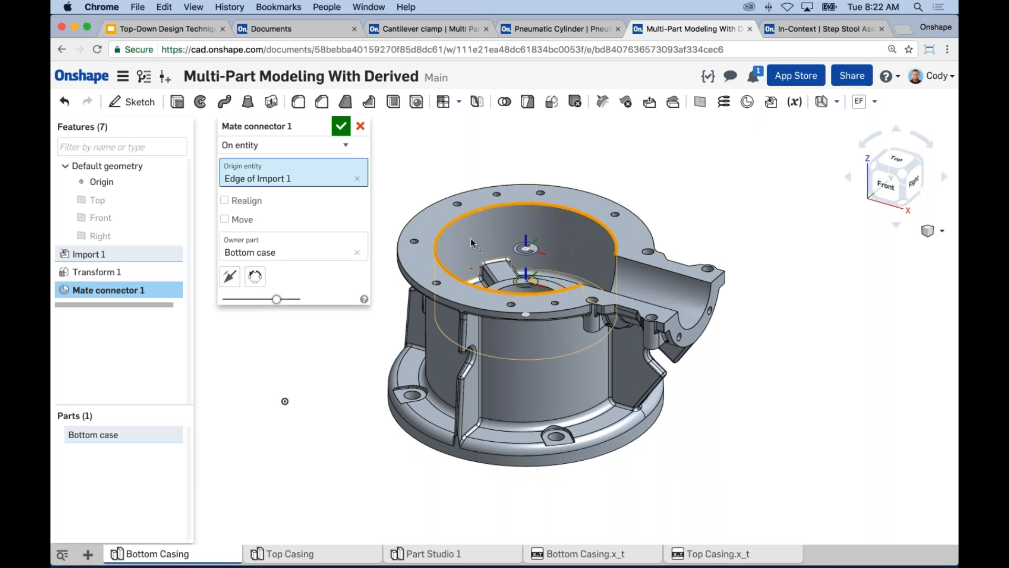
pyautogui.click(341, 125)
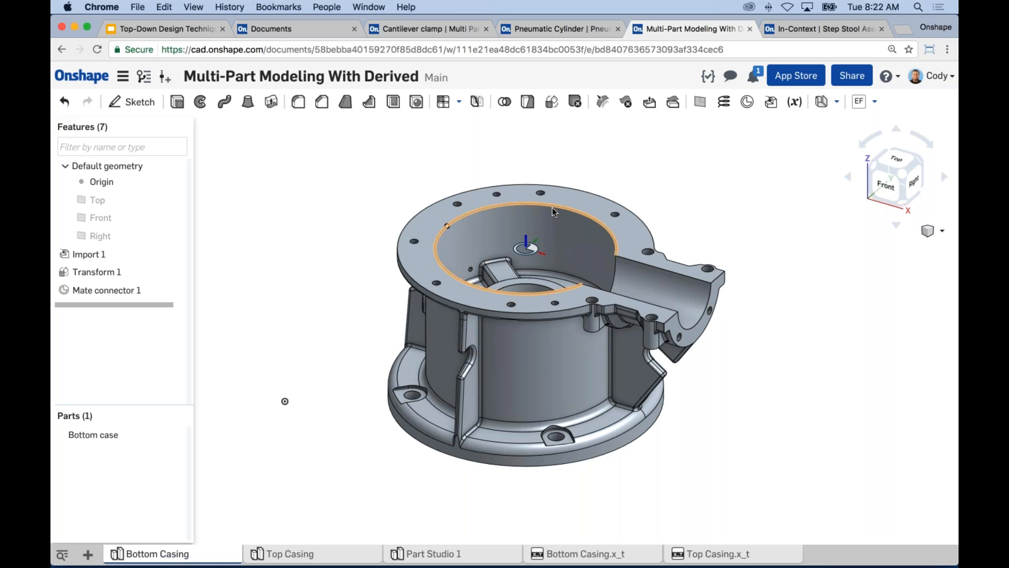
pyautogui.moveTo(552, 207); pyautogui.dragTo(522, 231, button='right')
pyautogui.scroll(3, 523, 220)
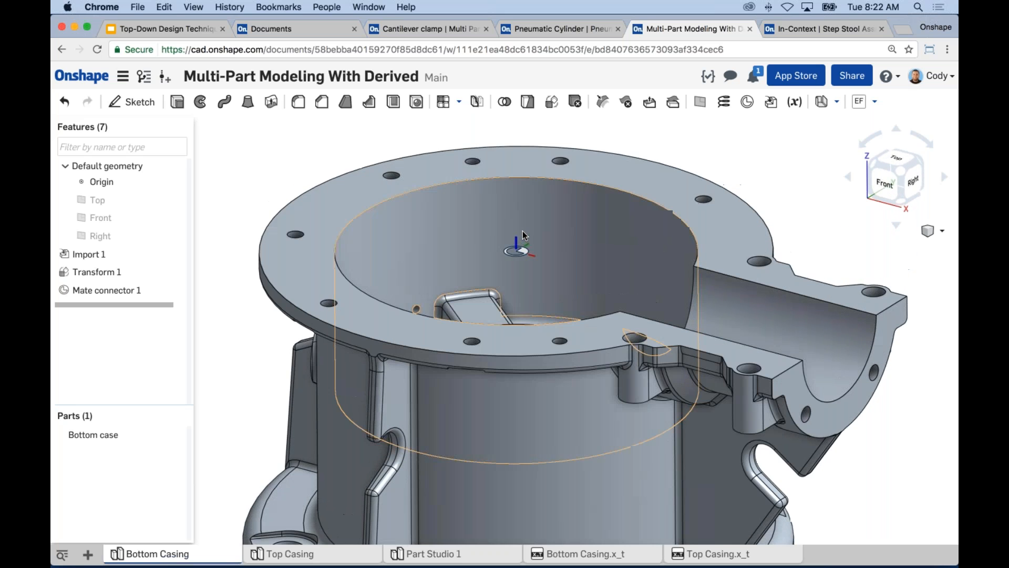
pyautogui.scroll(-4, 522, 232)
pyautogui.moveTo(548, 239); pyautogui.dragTo(541, 218, button='middle')
# In the Top Casing part studio, add a mate connector at the rim-level center of the top case's inner cylindrical face.
pyautogui.click(289, 554)
pyautogui.moveTo(515, 236); pyautogui.dragTo(493, 229, button='middle')
pyautogui.click(746, 102)
pyautogui.scroll(5, 580, 228)
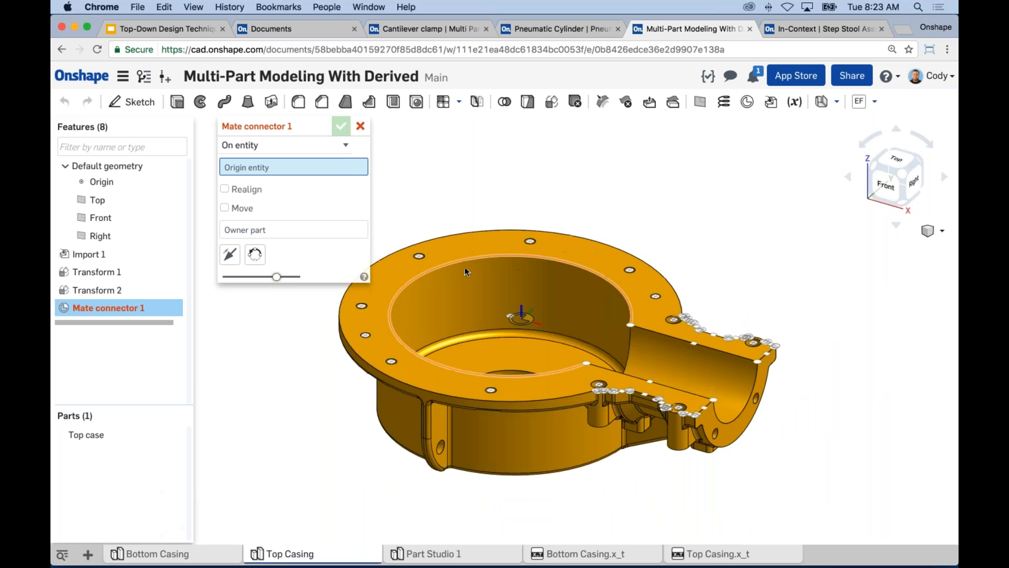
pyautogui.click(511, 310)
pyautogui.moveTo(452, 184); pyautogui.dragTo(525, 171, button='middle')
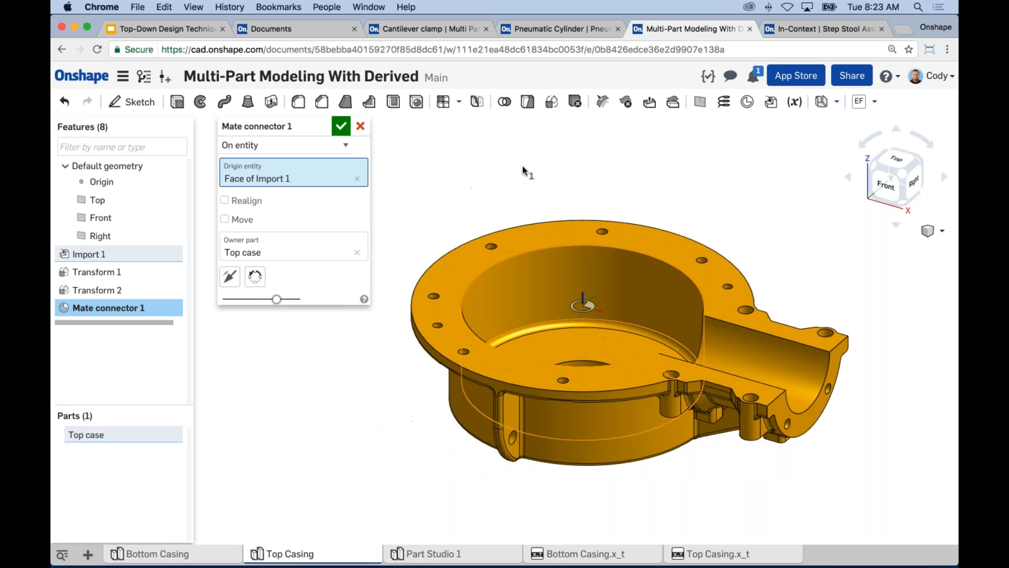
pyautogui.click(341, 127)
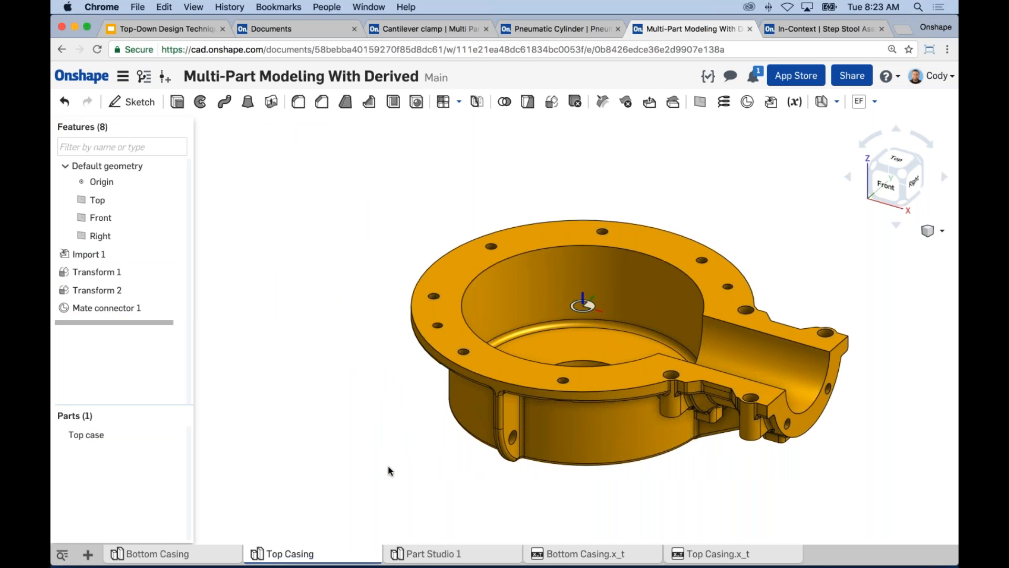
# Return to Part Studio 1 and hide the default planes around the two derived casings.
pyautogui.click(431, 554)
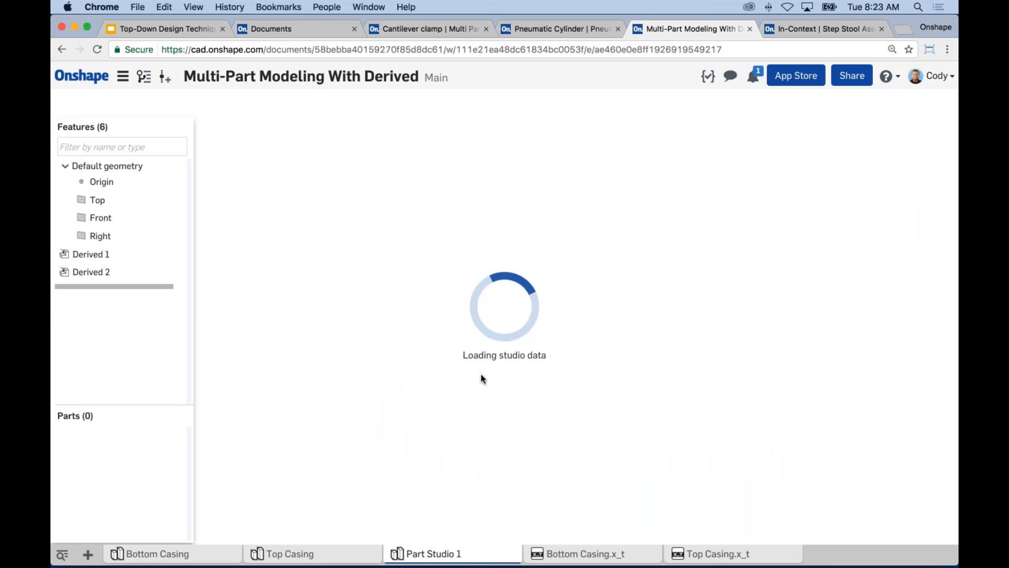
pyautogui.moveTo(415, 275); pyautogui.dragTo(462, 269, button='middle')
pyautogui.press('p')
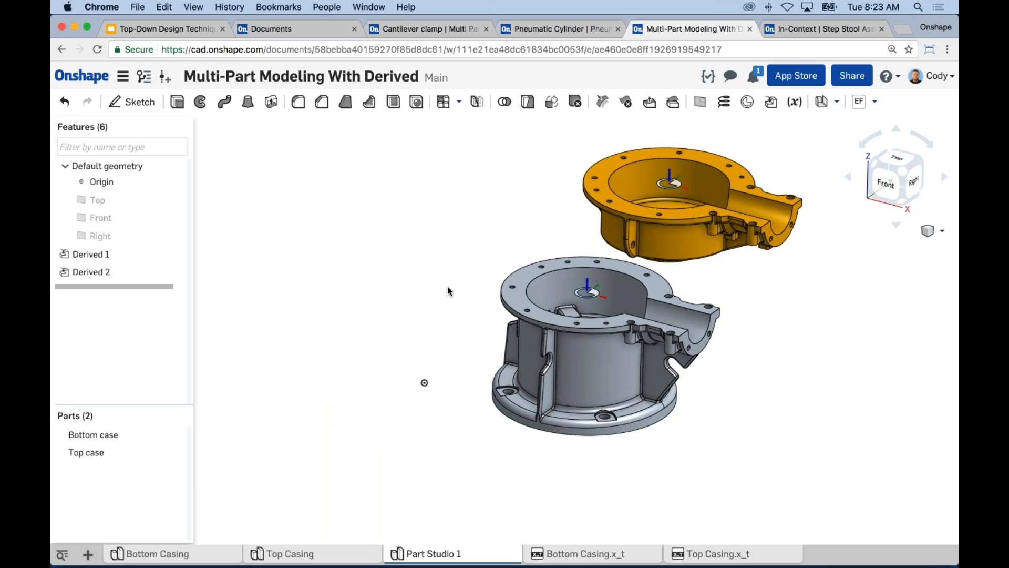
pyautogui.moveTo(449, 291); pyautogui.dragTo(459, 281, button='middle')
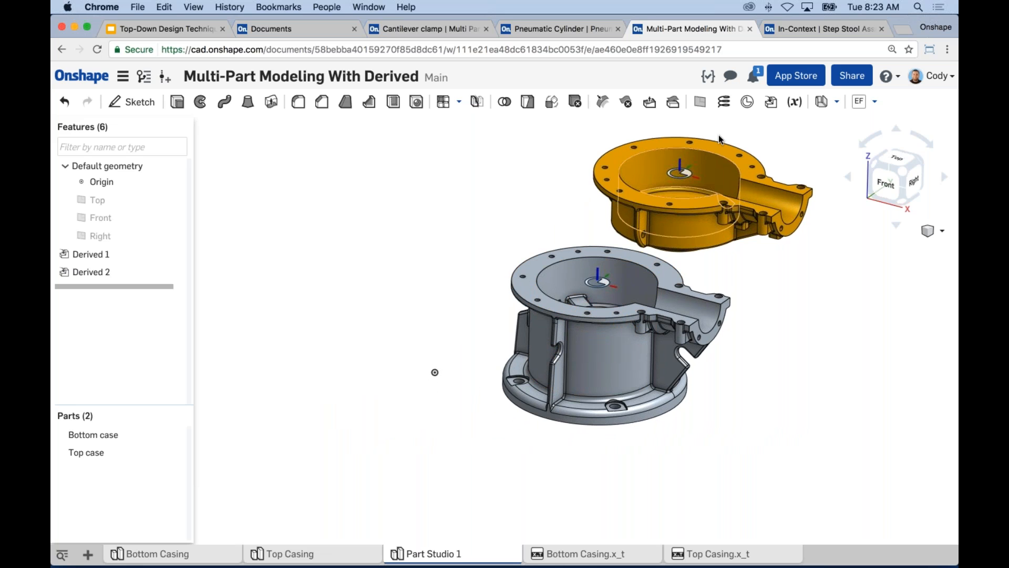
# Add a mate connector on the origin of Part Studio 1 with Bottom case as its owner part.
pyautogui.click(747, 102)
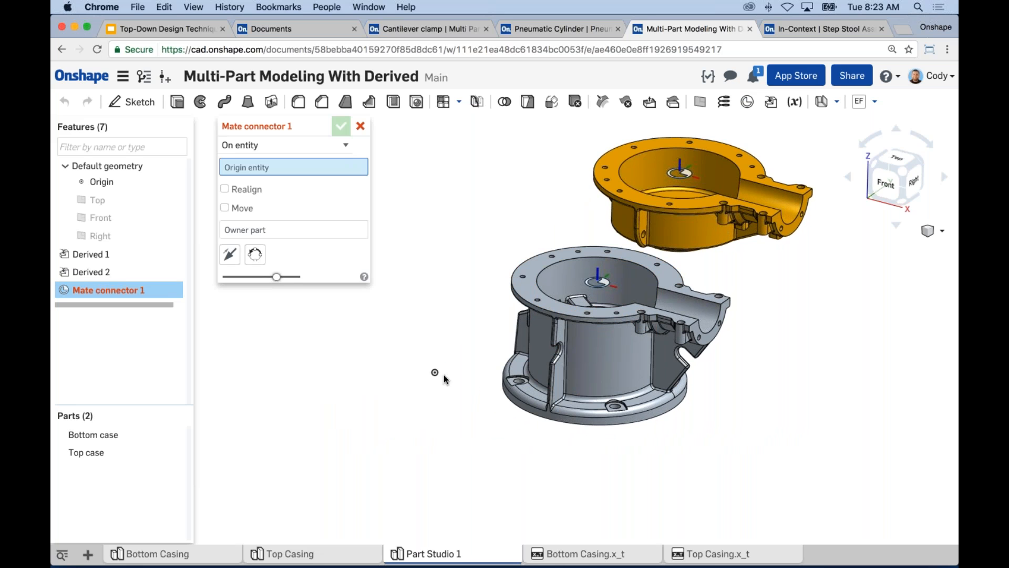
pyautogui.click(435, 372)
pyautogui.click(295, 236)
pyautogui.click(589, 380)
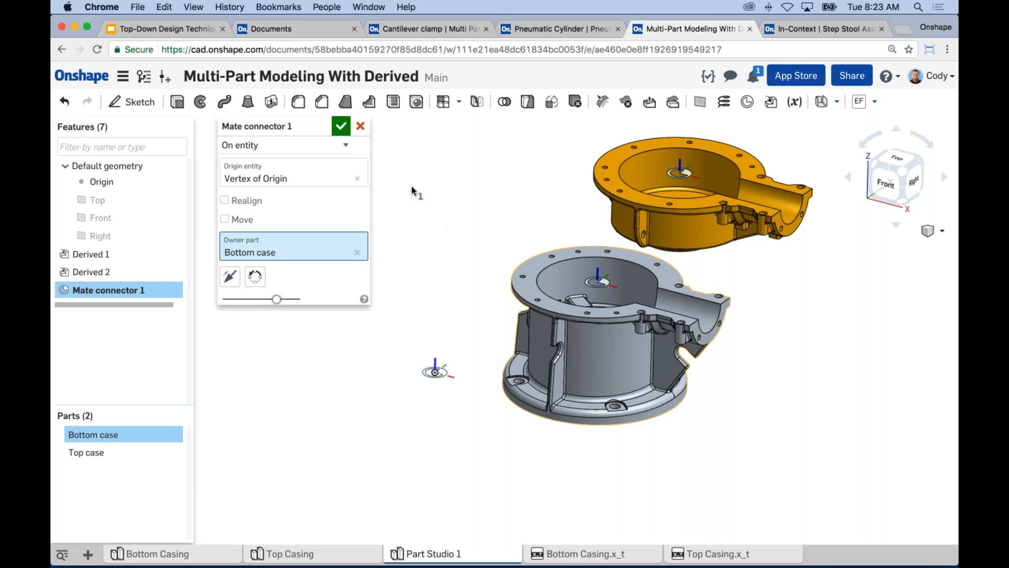
pyautogui.click(340, 126)
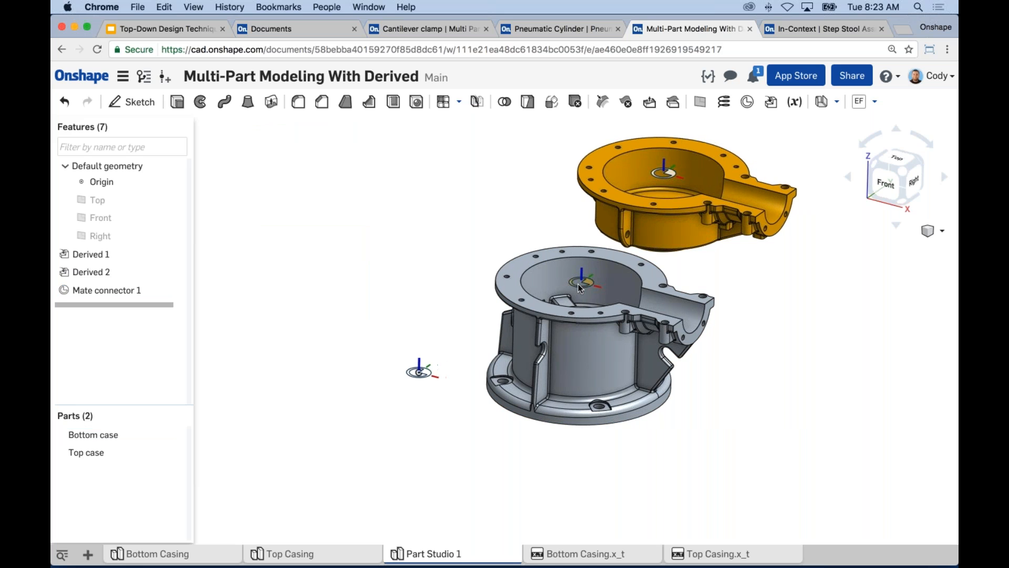
# Start a Transform by mate connectors from the bottom case's rim connector to the mate connector on the origin.
pyautogui.scroll(3, 578, 282)
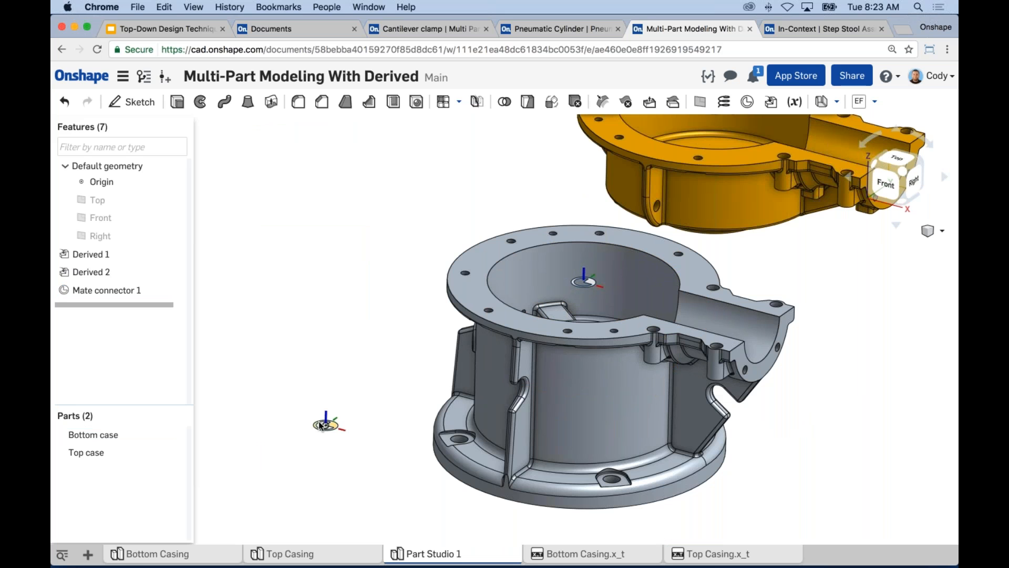
pyautogui.scroll(-1, 411, 271)
pyautogui.moveTo(420, 269); pyautogui.dragTo(438, 270, button='middle')
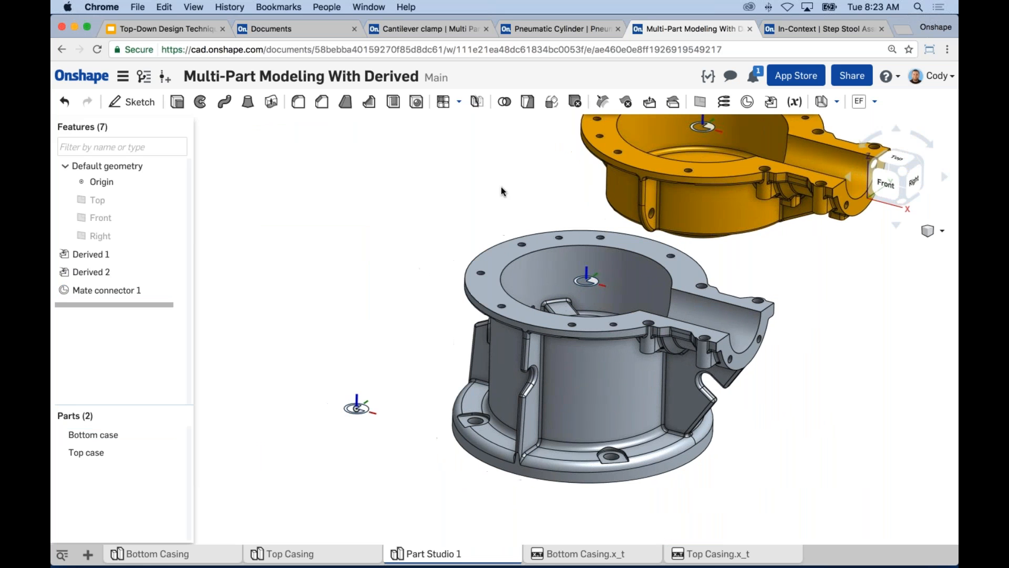
pyautogui.click(551, 101)
pyautogui.click(305, 172)
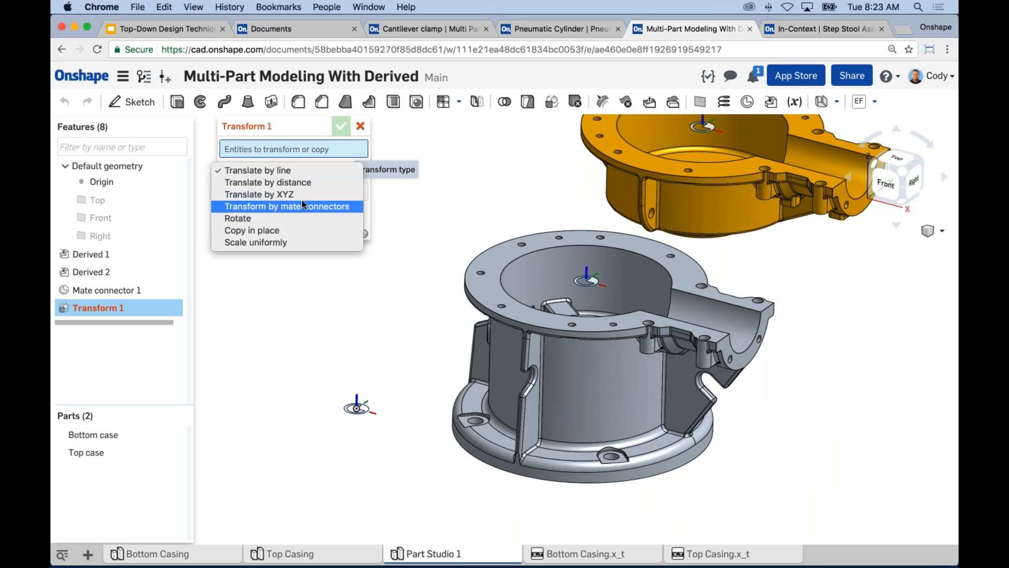
pyautogui.click(294, 206)
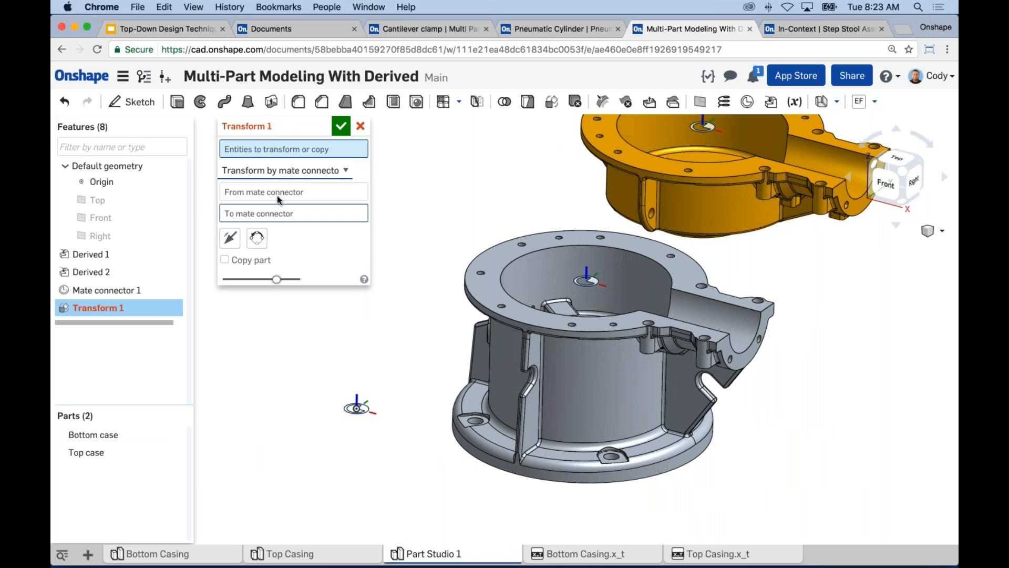
pyautogui.click(555, 277)
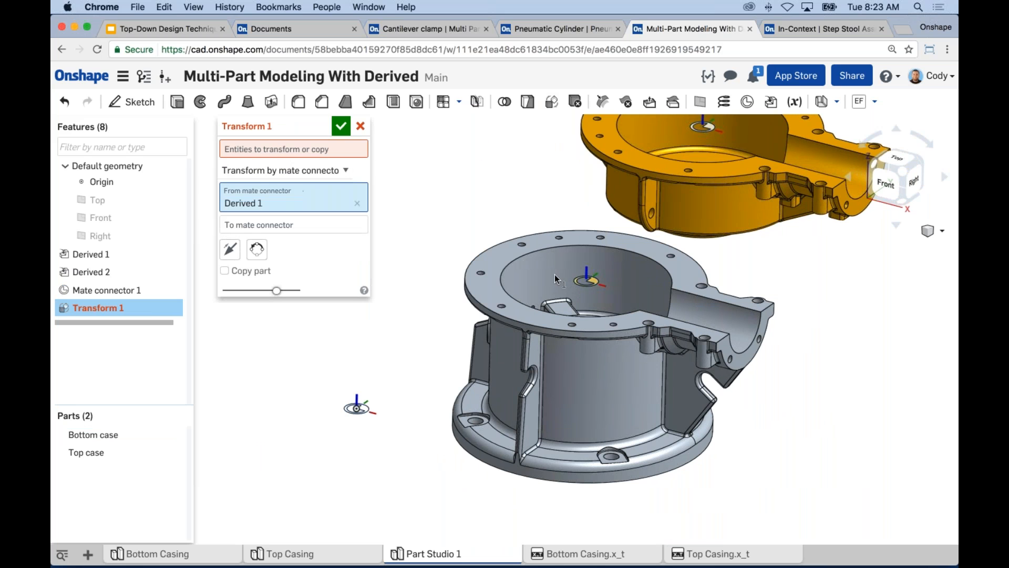
pyautogui.click(356, 407)
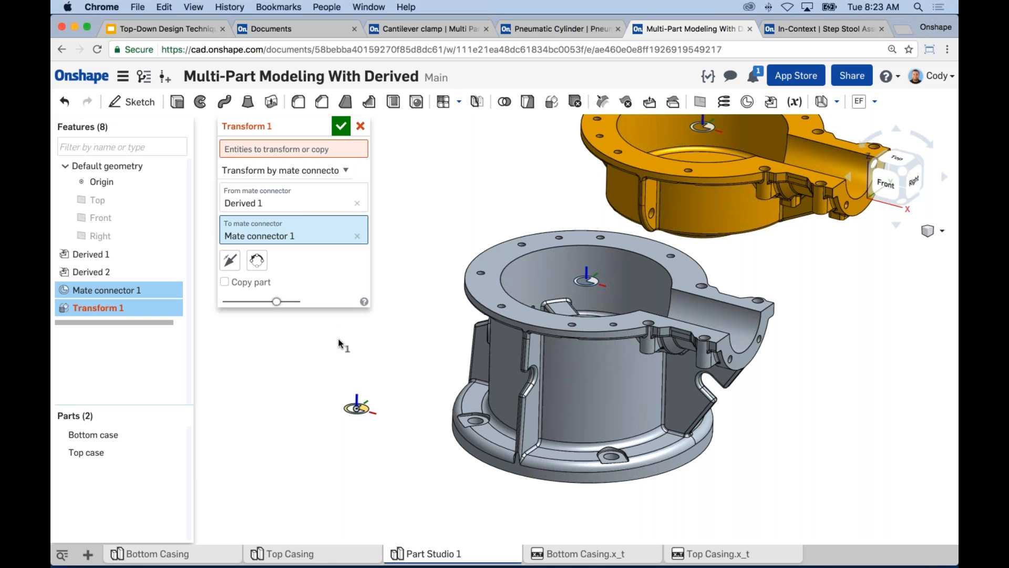
# Apply the transform to the Bottom case part together with its derived mate connector.
pyautogui.click(268, 151)
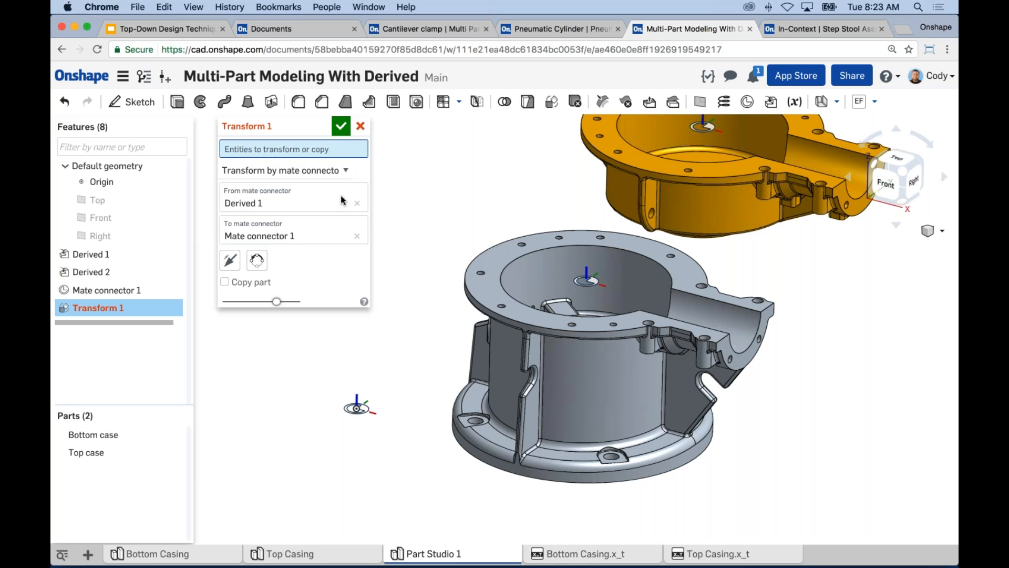
pyautogui.click(583, 371)
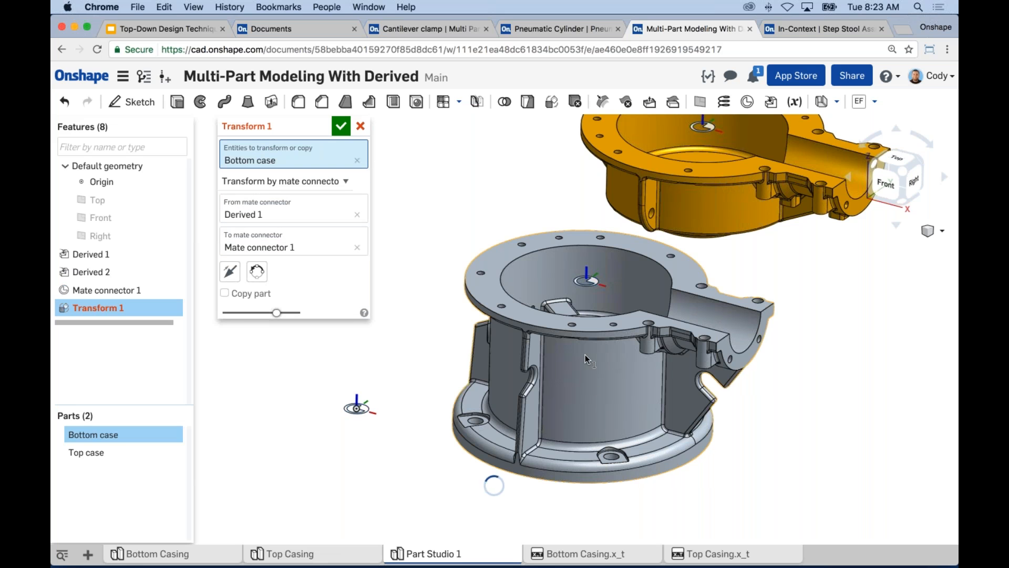
pyautogui.click(582, 281)
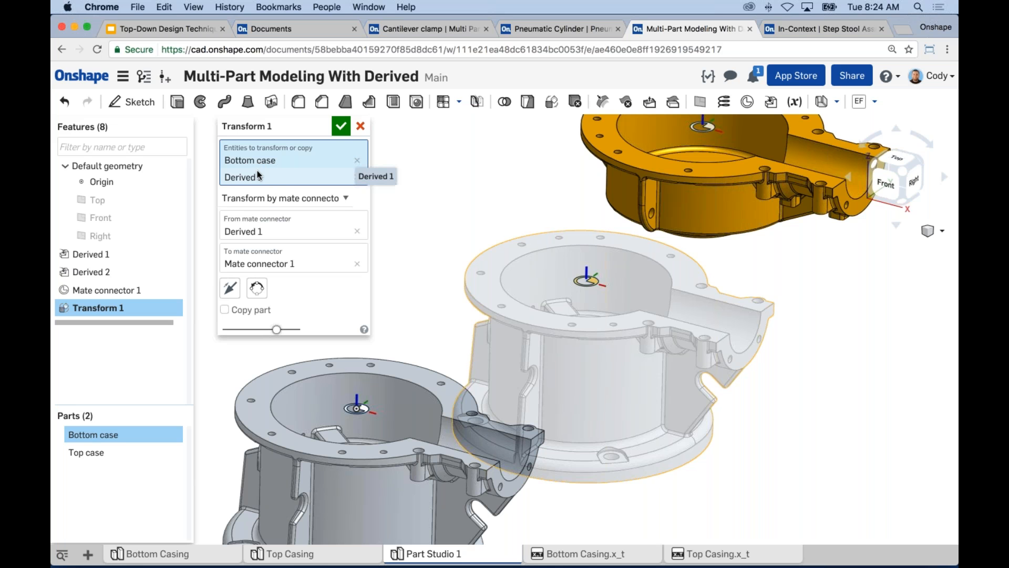
pyautogui.click(342, 128)
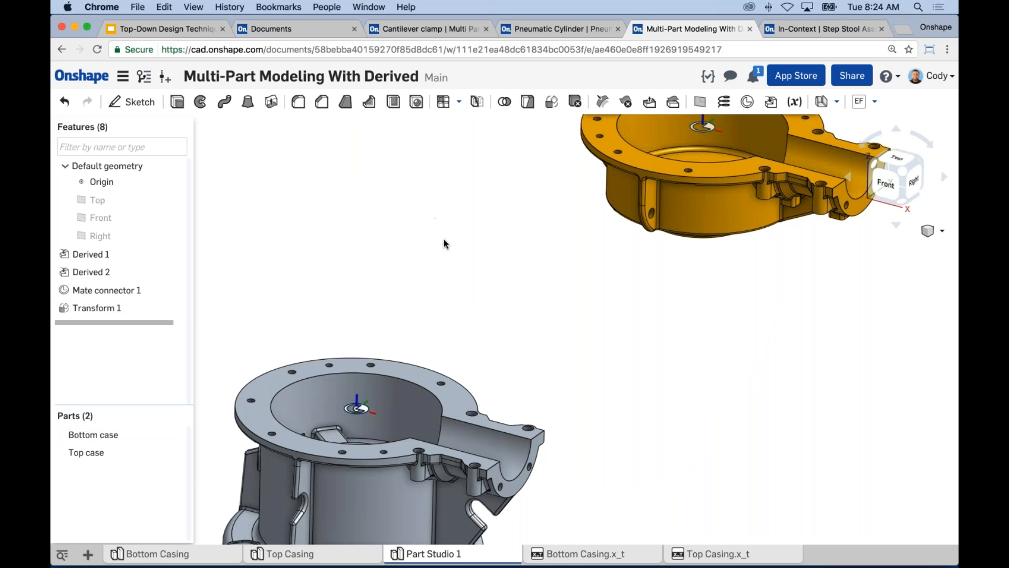
# Start a second Transform by mate connectors with the Top case and its derived mate connector as the entities.
pyautogui.press('f')
pyautogui.moveTo(449, 279); pyautogui.dragTo(490, 298, button='middle')
pyautogui.scroll(-1, 482, 279)
pyautogui.scroll(-1, 487, 290)
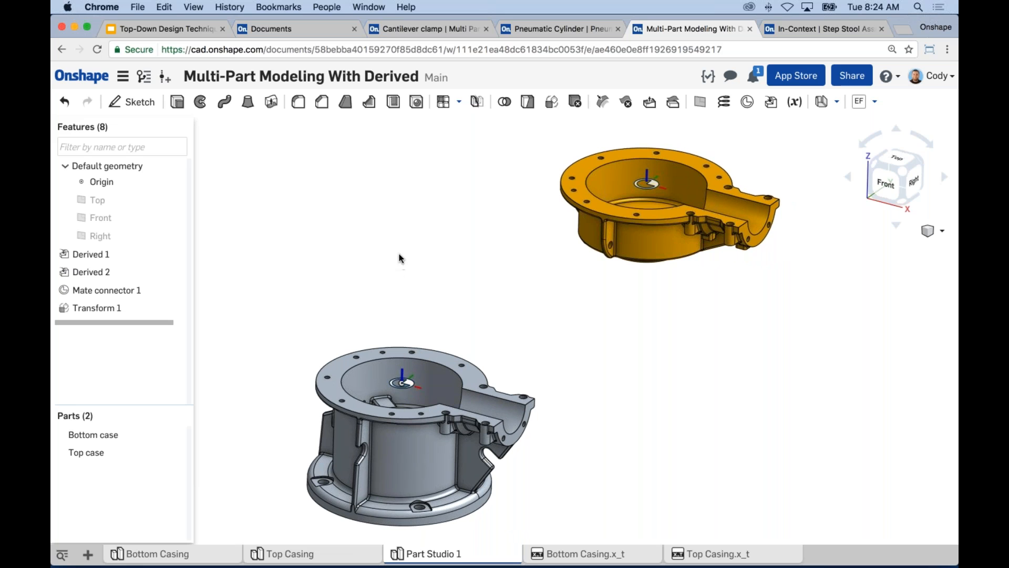
pyautogui.click(551, 101)
pyautogui.click(287, 174)
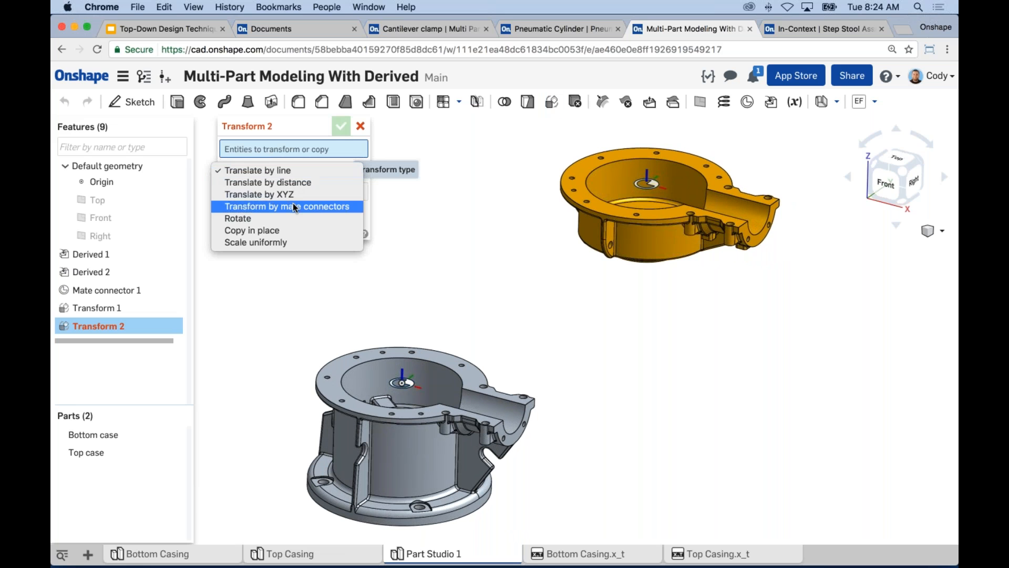
pyautogui.press('Escape')
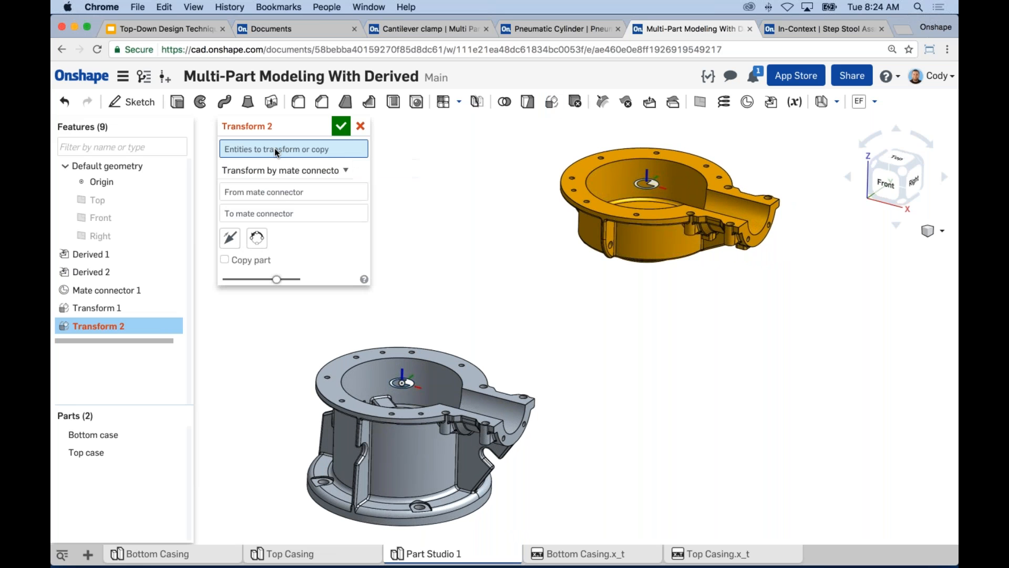
pyautogui.click(577, 194)
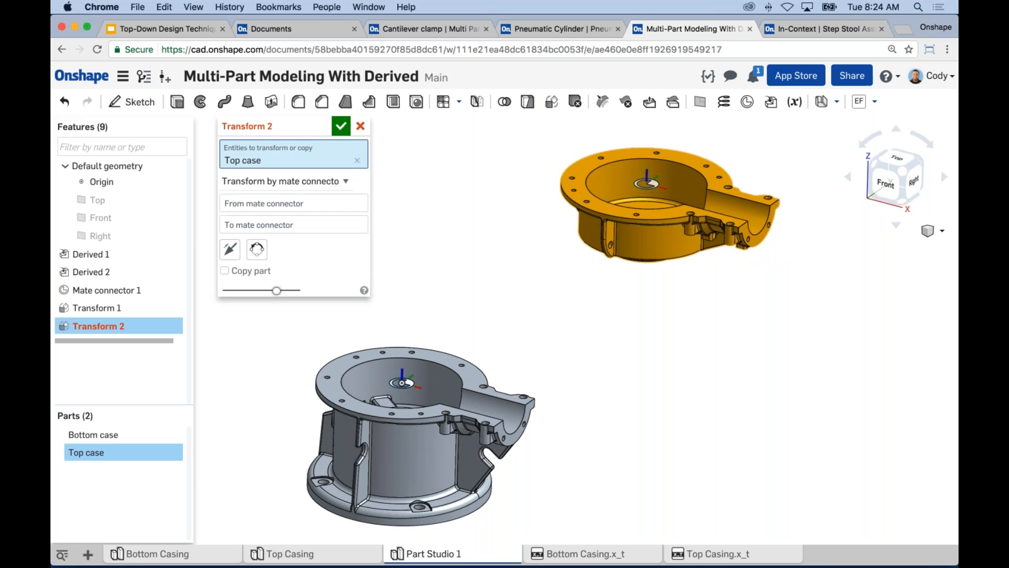
pyautogui.click(639, 182)
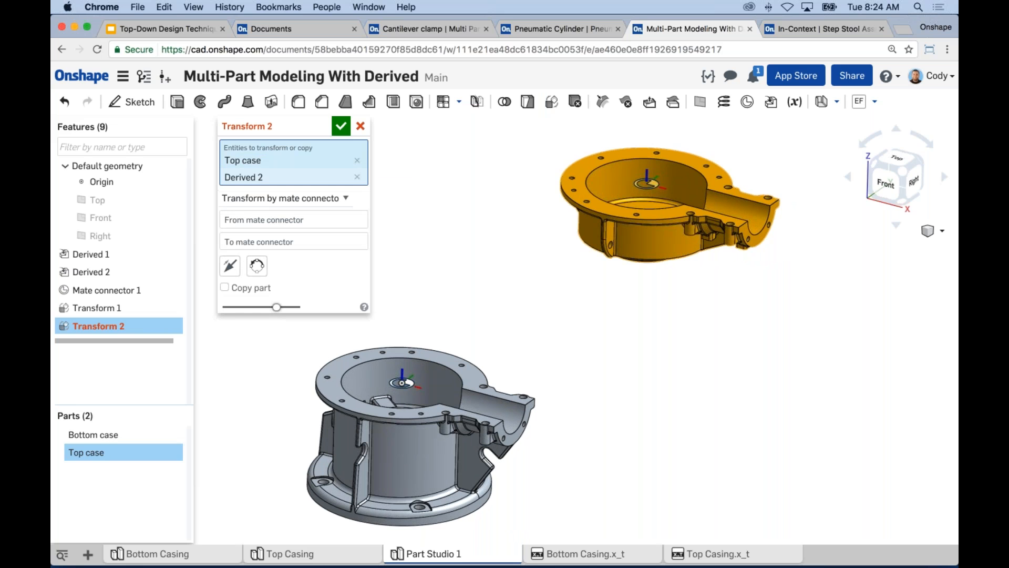
# Set the transform from the top case's derived mate connector to Mate connector 1 at the origin.
pyautogui.click(299, 219)
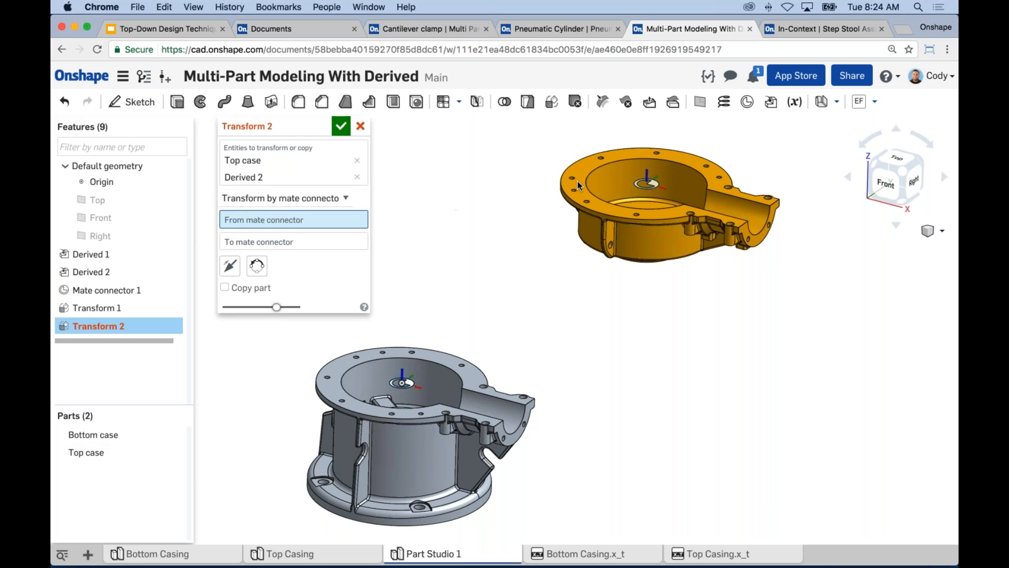
pyautogui.click(645, 185)
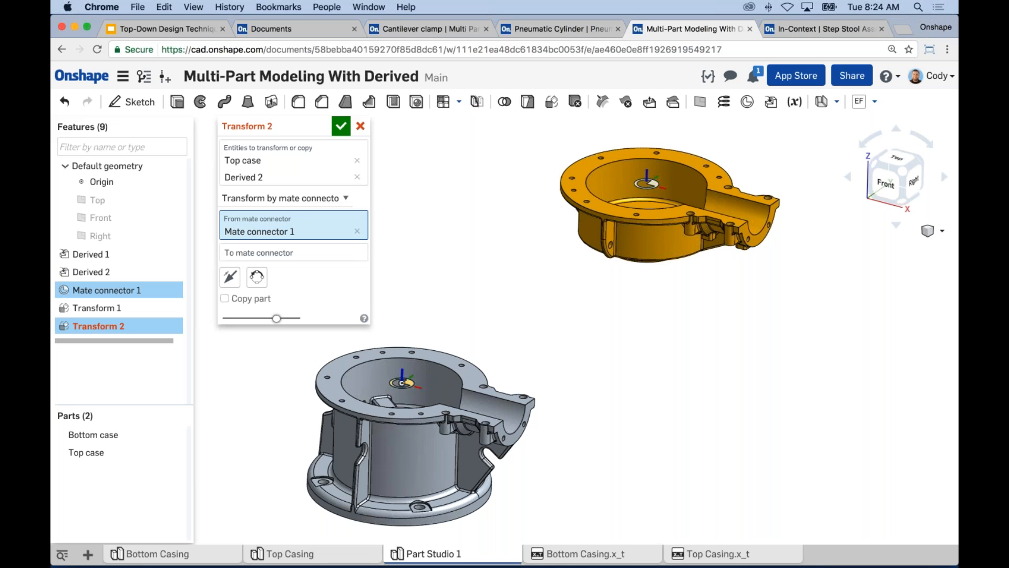
pyautogui.click(357, 231)
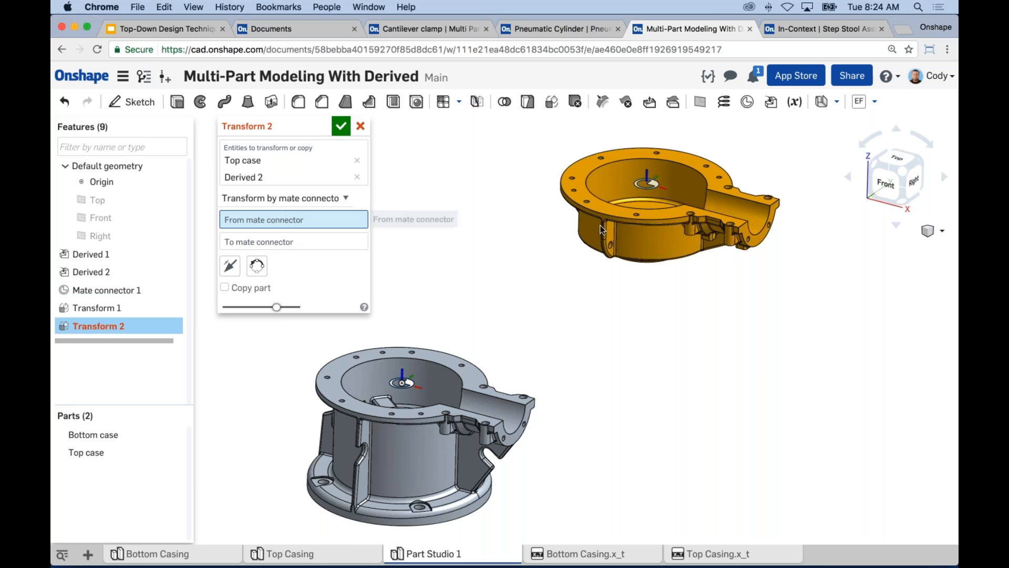
pyautogui.click(637, 190)
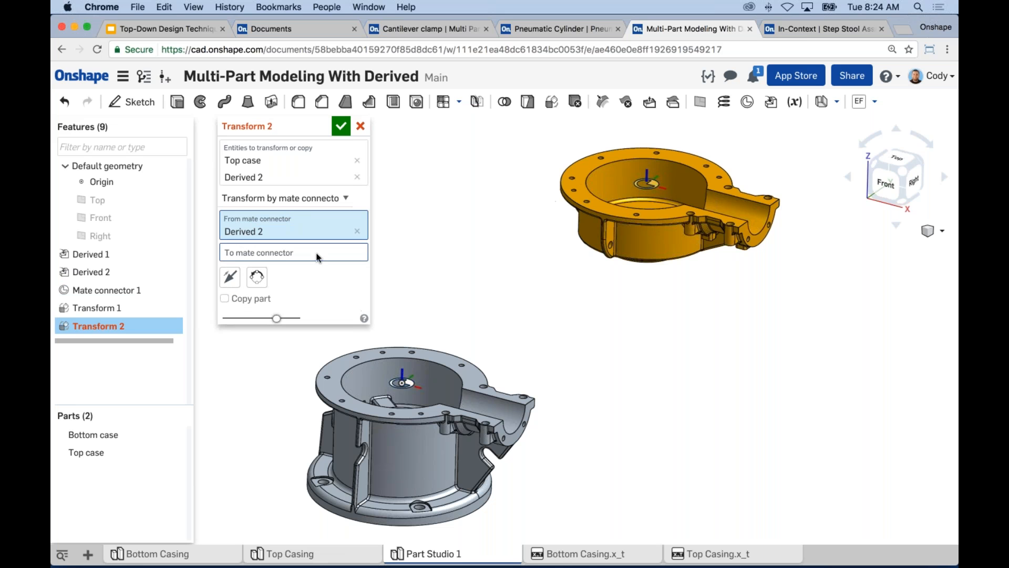
pyautogui.click(409, 385)
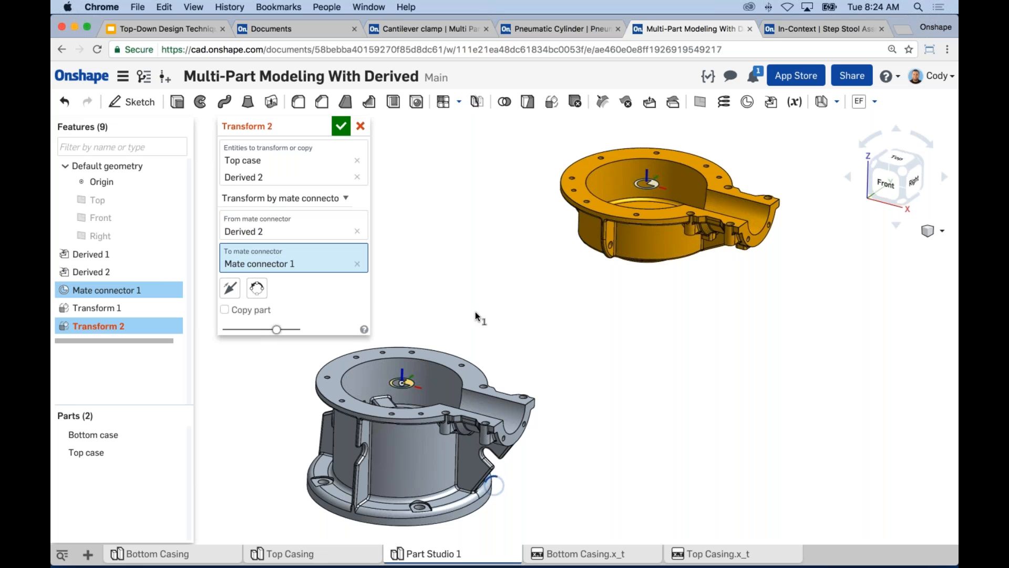
# Flip the top case's primary axis so it sits upside down on the bottom case, and accept the transform.
pyautogui.scroll(10, 565, 321)
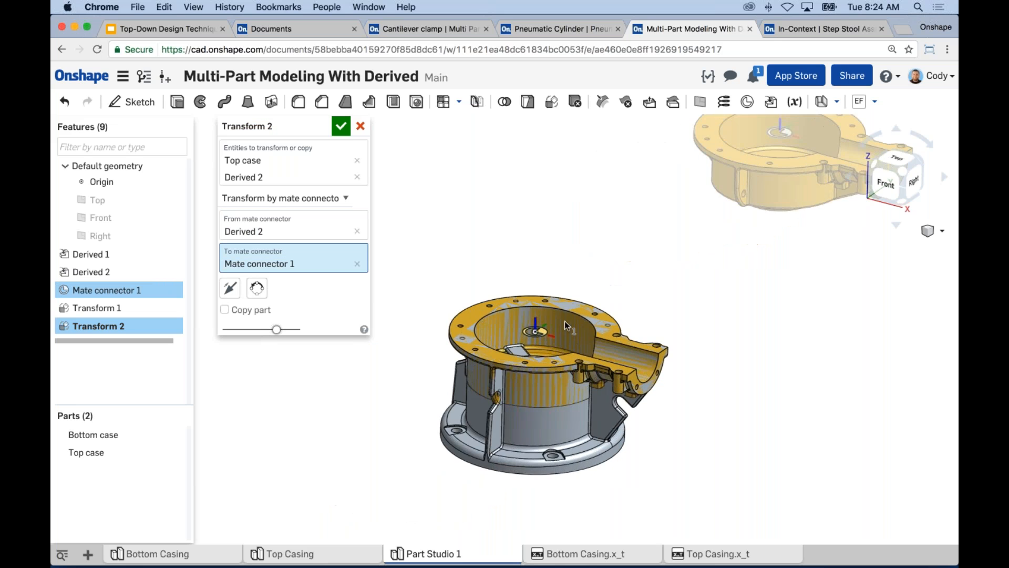
pyautogui.scroll(-5, 598, 294)
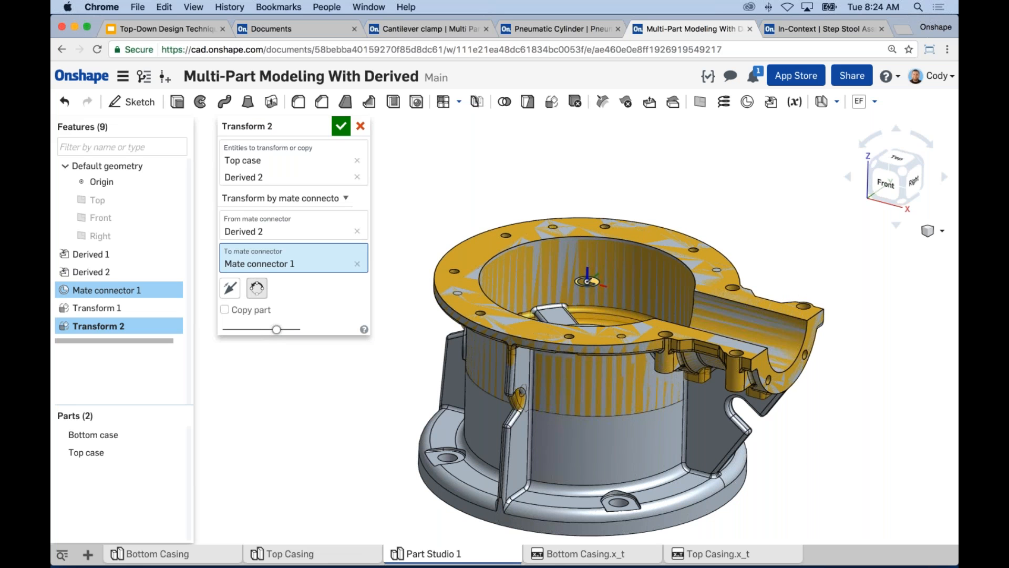
pyautogui.click(231, 289)
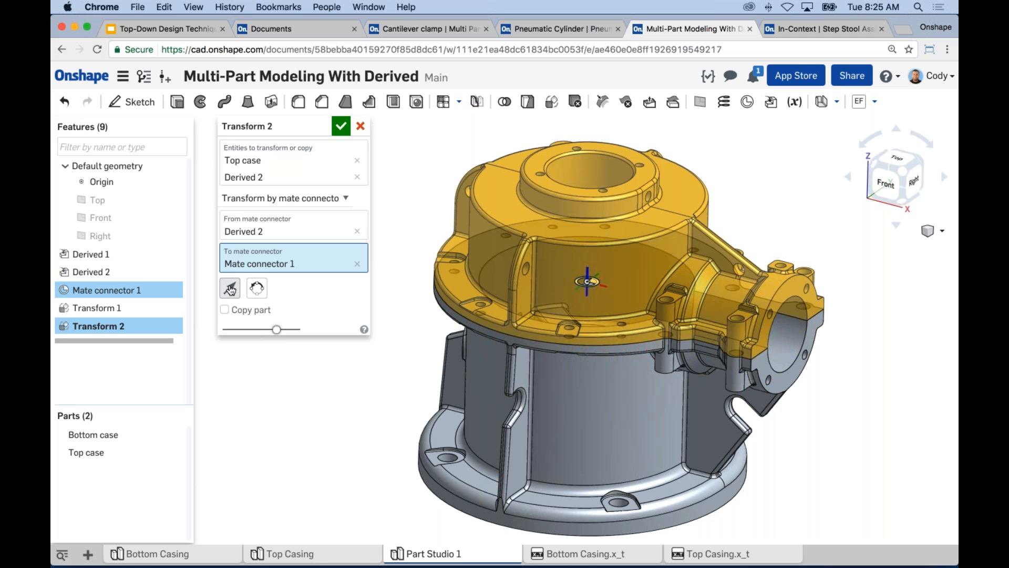
pyautogui.click(341, 126)
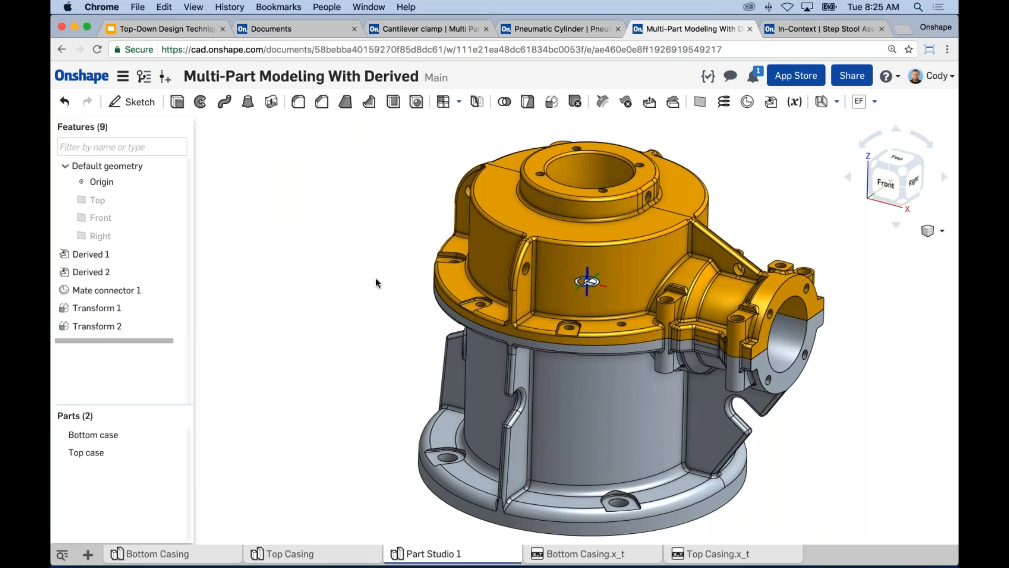
# Start a sketch on the top case's half of the side outlet flange's end face.
pyautogui.scroll(-2, 316, 272)
pyautogui.moveTo(388, 291); pyautogui.dragTo(401, 331, button='middle')
pyautogui.scroll(5, 734, 332)
pyautogui.click(721, 322)
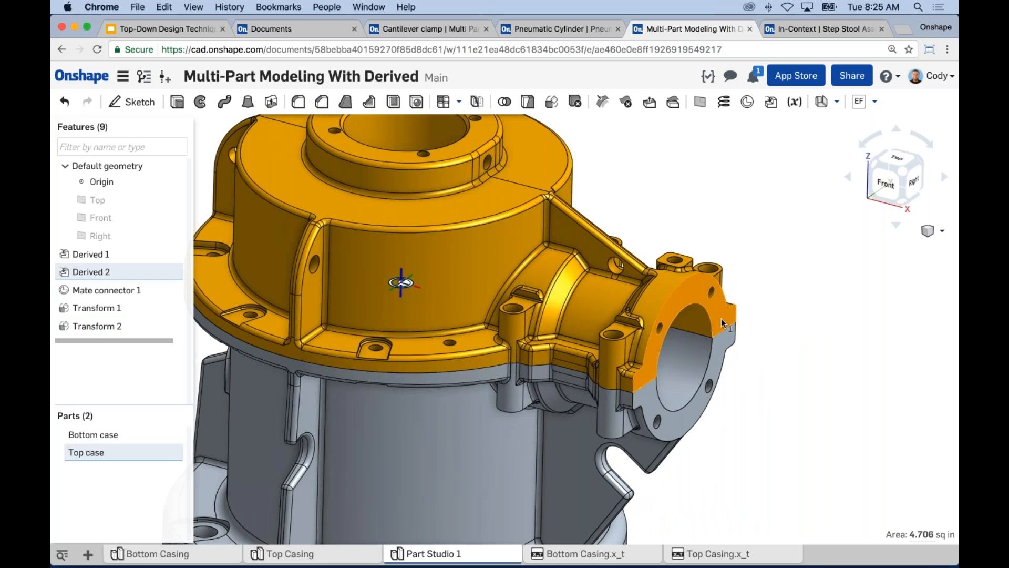
pyautogui.press('s')
pyautogui.click(745, 333)
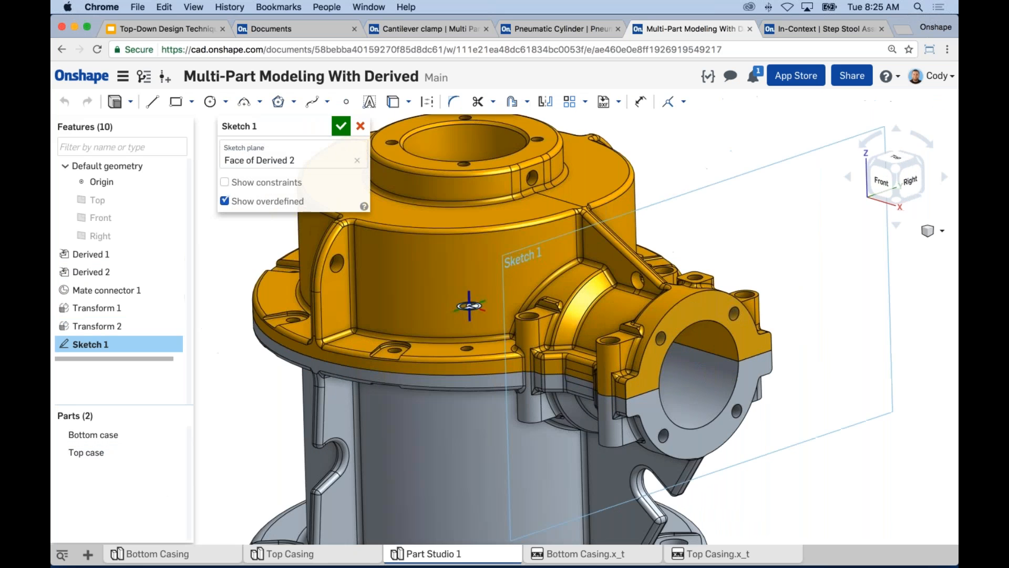
# Sketch a circle about 2.39 in in diameter at the outlet bore's center and make it coincident with the bore edge.
pyautogui.press('n')
pyautogui.moveTo(713, 352); pyautogui.dragTo(631, 276, button='middle')
pyautogui.press('c')
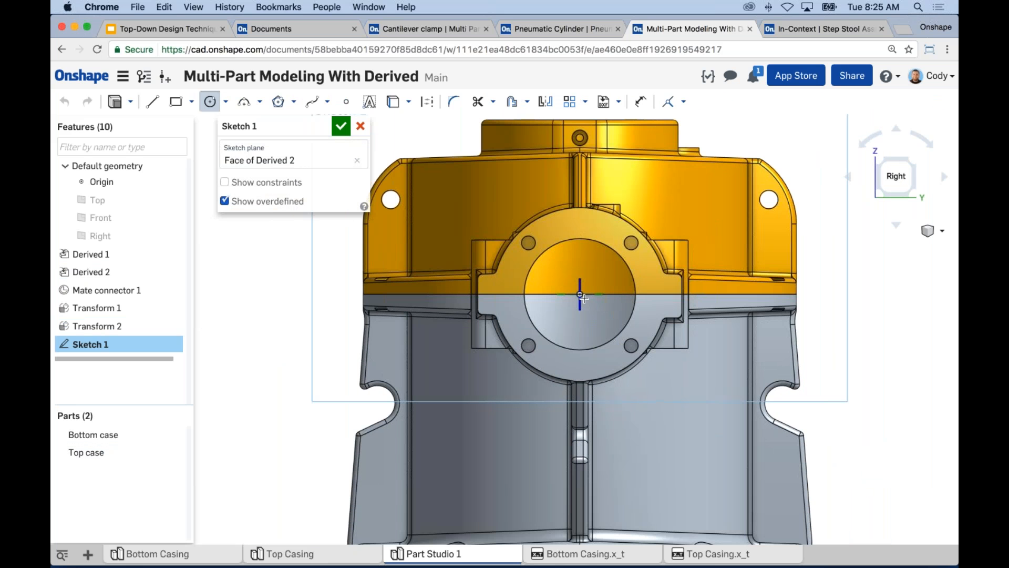
pyautogui.click(580, 294)
pyautogui.click(565, 337)
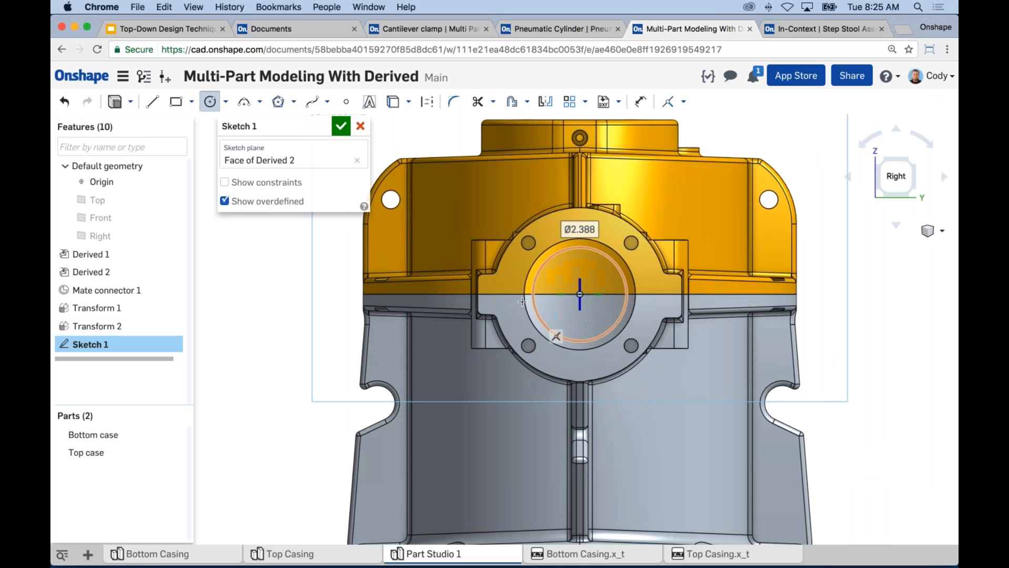
pyautogui.click(532, 288)
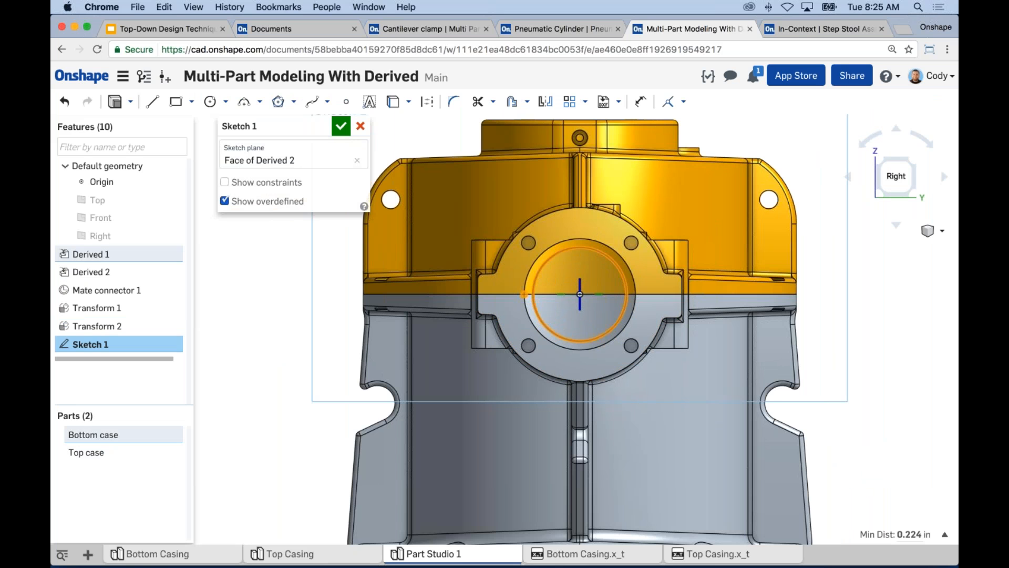
pyautogui.press('Escape')
# Sketch a concentric circle about 3.98 in in diameter and make it coincident with the flange's outer edge.
pyautogui.press('c')
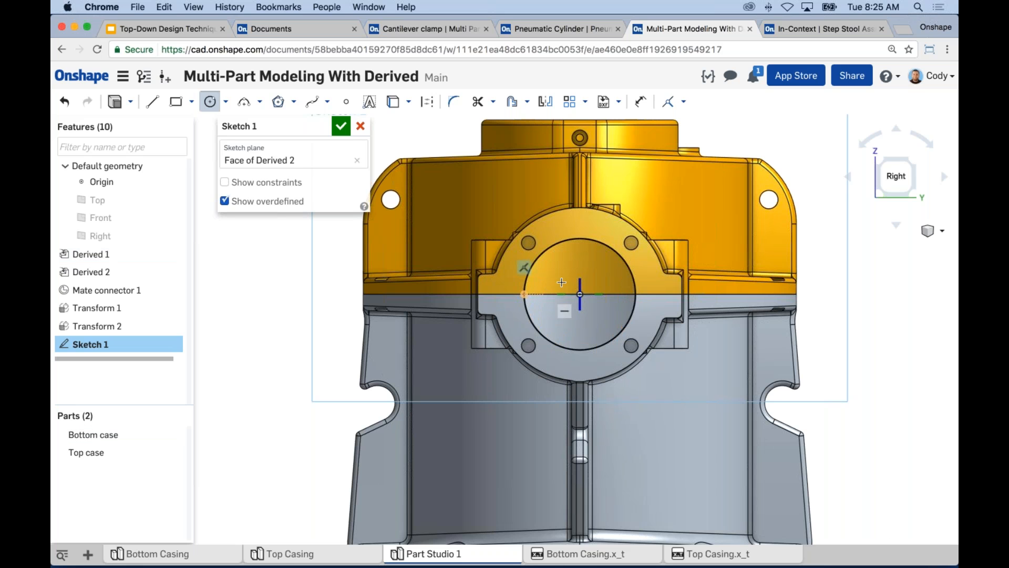
pyautogui.click(580, 294)
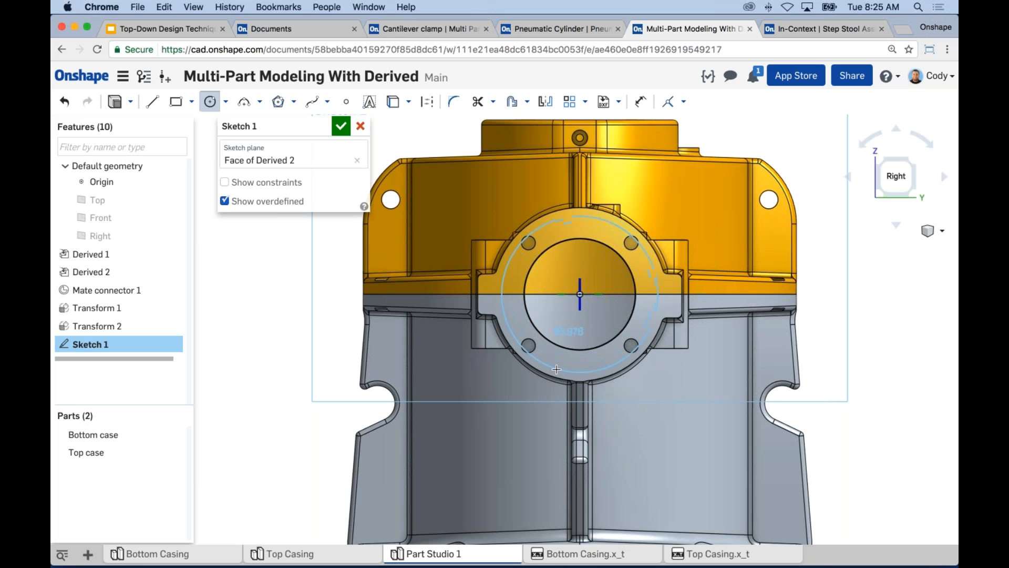
pyautogui.click(557, 370)
pyautogui.press('Escape')
pyautogui.click(502, 276)
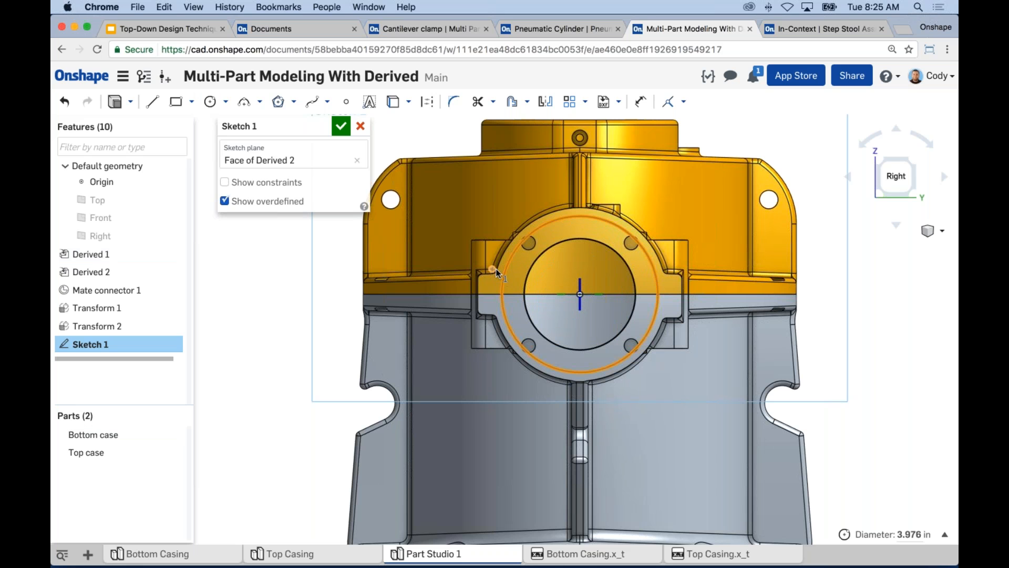
pyautogui.click(498, 268)
pyautogui.press('i')
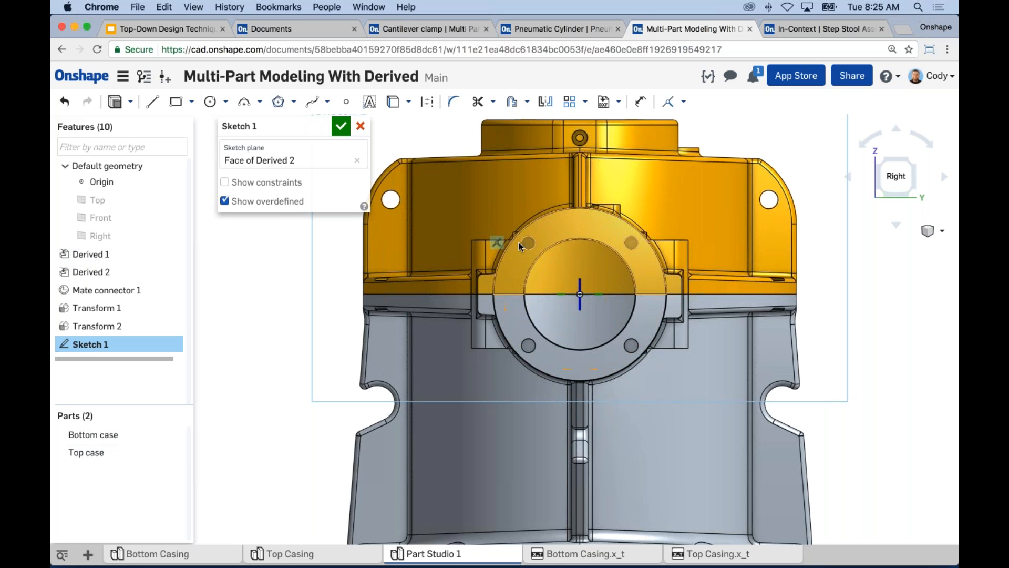
# Project the edges of the four flange bolt holes into the sketch.
pyautogui.click(530, 242)
pyautogui.click(631, 243)
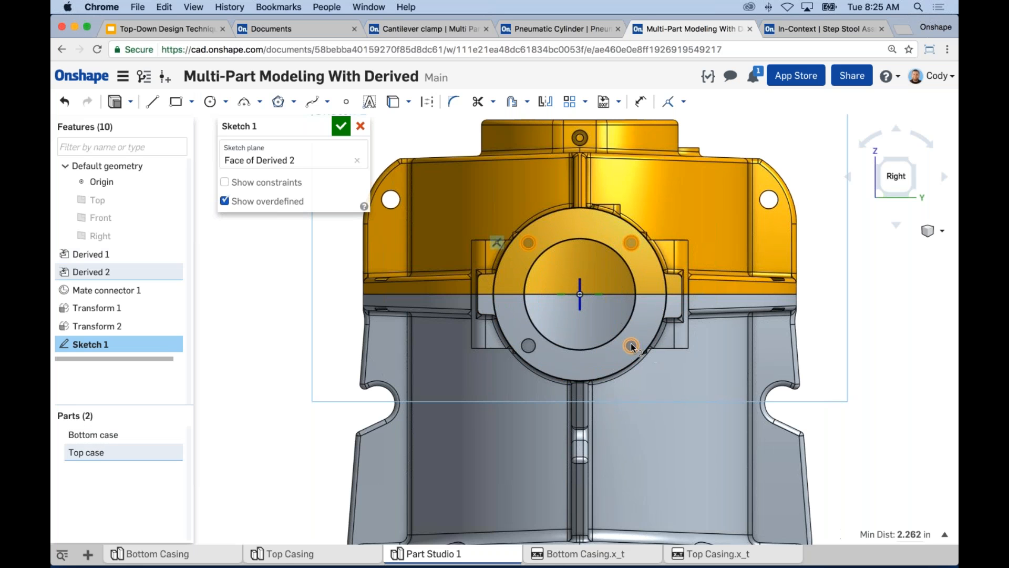
pyautogui.click(632, 346)
pyautogui.click(529, 345)
pyautogui.click(454, 138)
pyautogui.moveTo(454, 137); pyautogui.dragTo(563, 181, button='right')
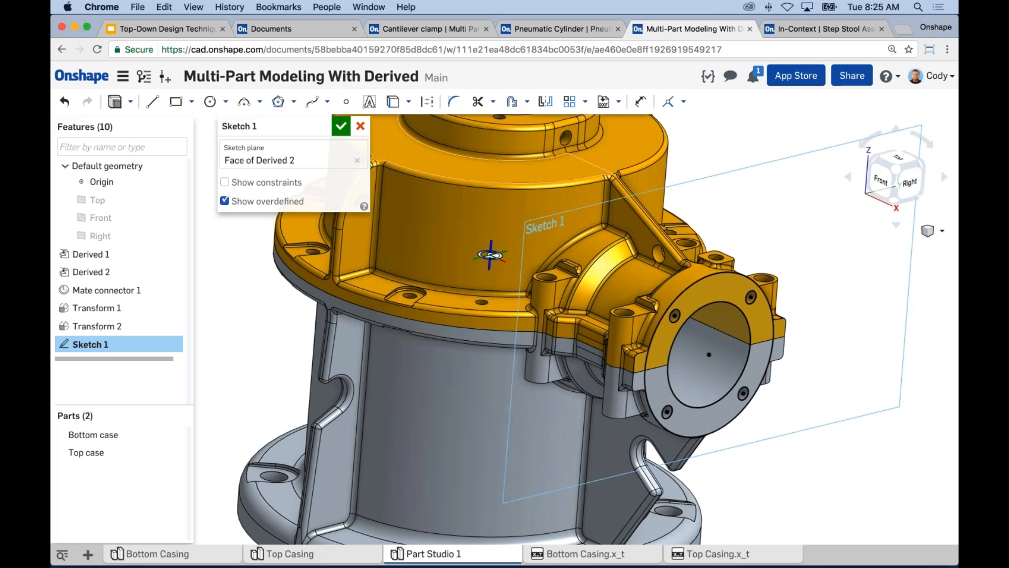
# Extrude the flange sketch 0.25 in outward as a new solid part.
pyautogui.click(116, 102)
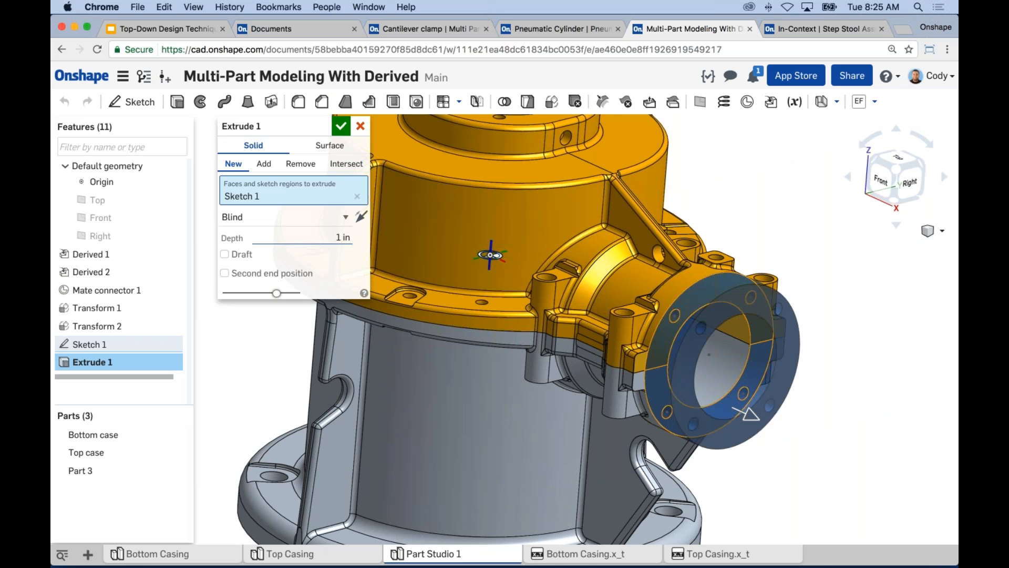
pyautogui.write('.25')
pyautogui.press('Return')
pyautogui.click(343, 126)
# Examine the new flange ring and its fit against the two casings from several angles.
pyautogui.scroll(-1, 885, 380)
pyautogui.moveTo(822, 357); pyautogui.dragTo(772, 342, button='middle')
pyautogui.moveTo(771, 342); pyautogui.dragTo(731, 283, button='right')
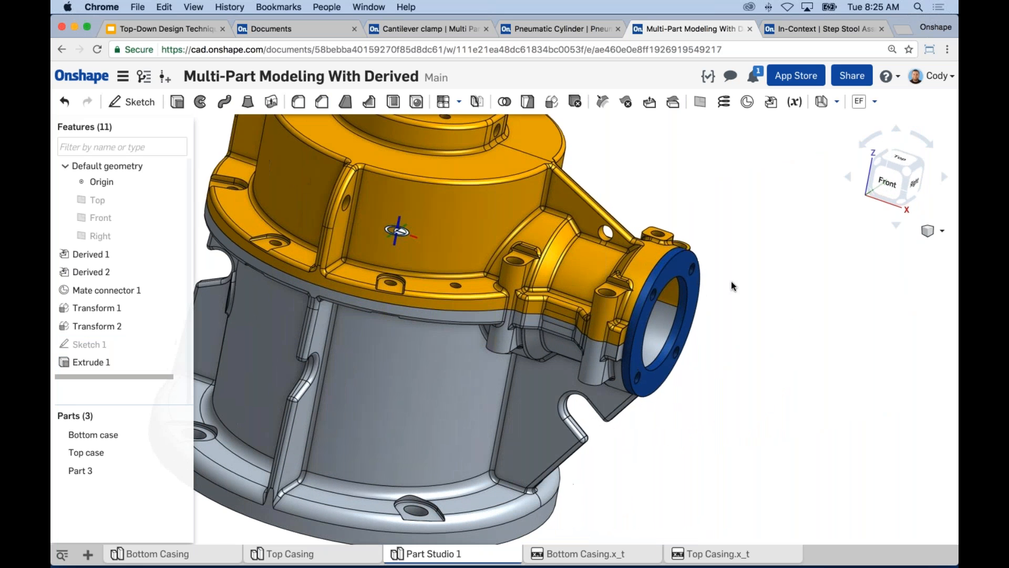
pyautogui.scroll(-1, 762, 402)
pyautogui.moveTo(762, 403); pyautogui.dragTo(781, 433, button='middle')
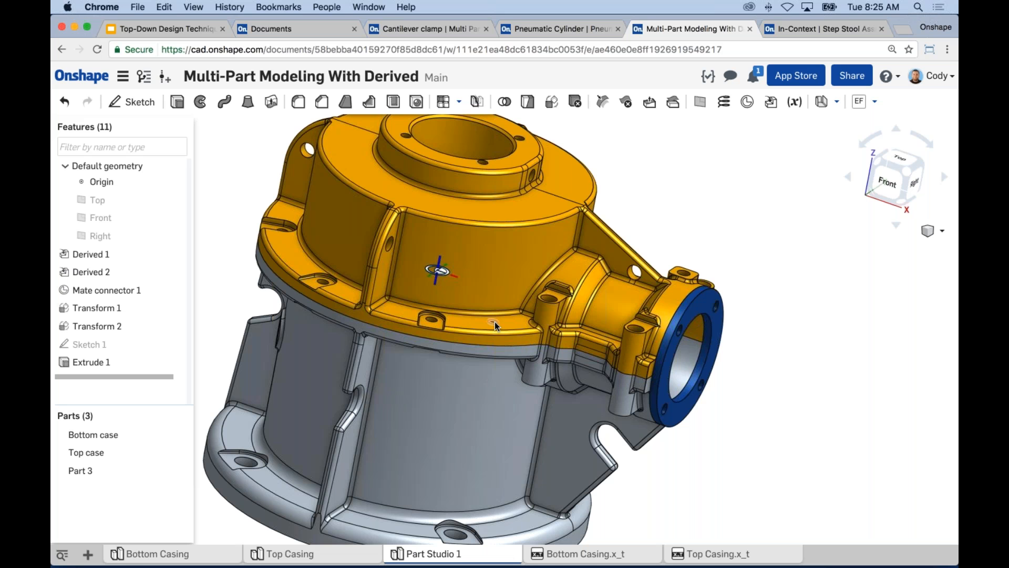
pyautogui.scroll(-2, 684, 295)
pyautogui.moveTo(752, 276); pyautogui.dragTo(737, 276, button='right')
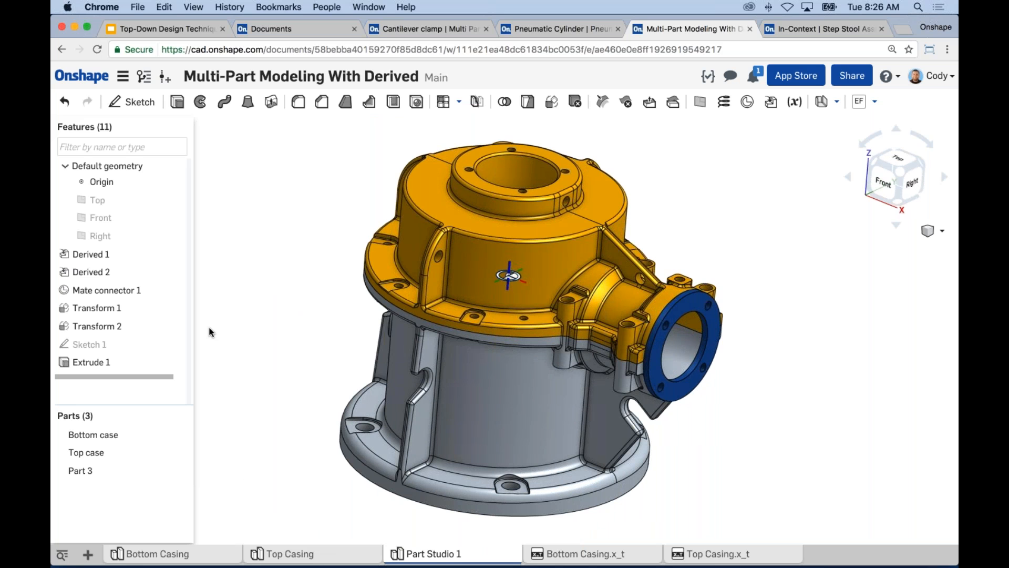
# Hide Mate connector 1, the reference geometry of Derived 2 and Derived 1, and the origin.
pyautogui.click(178, 289)
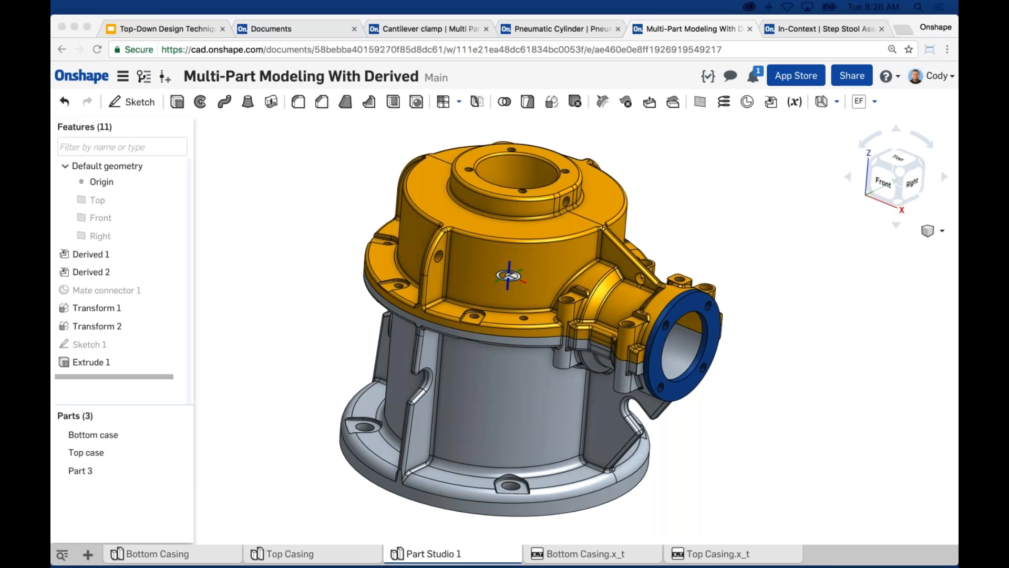
pyautogui.click(175, 271)
pyautogui.click(175, 254)
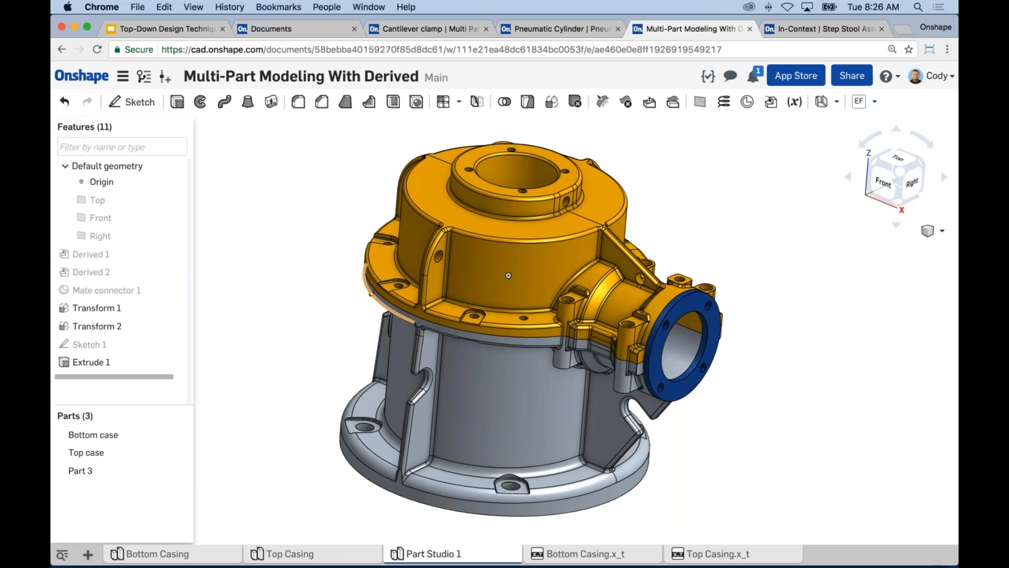
pyautogui.scroll(-3, 449, 286)
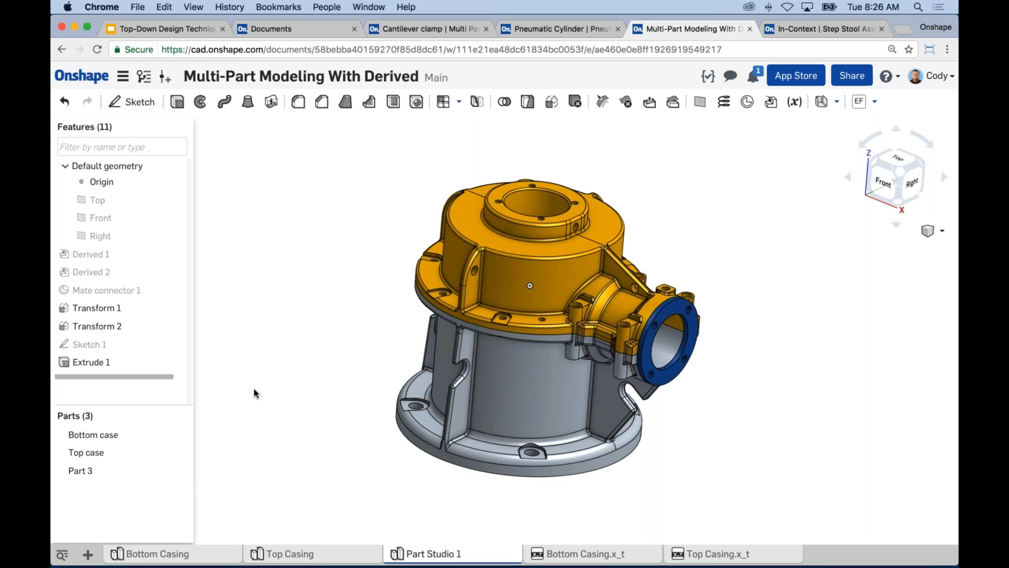
pyautogui.click(174, 181)
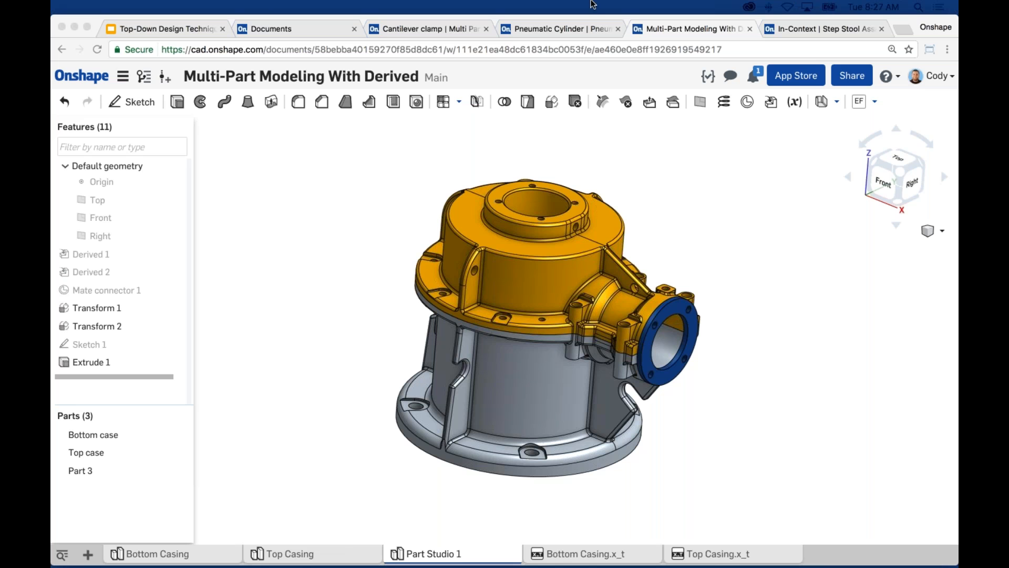
pyautogui.click(721, 225)
pyautogui.click(330, 241)
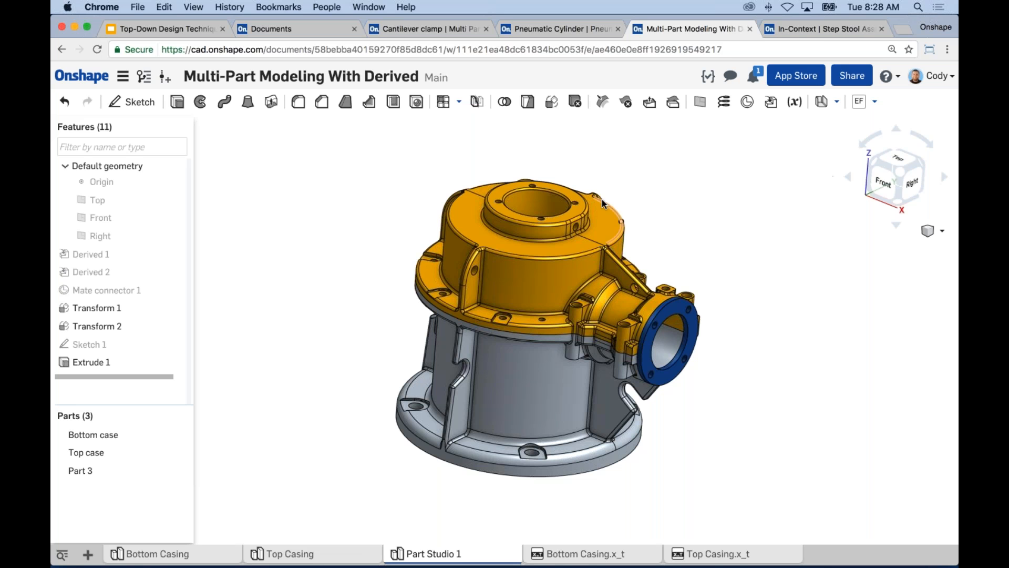
pyautogui.moveTo(314, 256); pyautogui.dragTo(324, 241, button='middle')
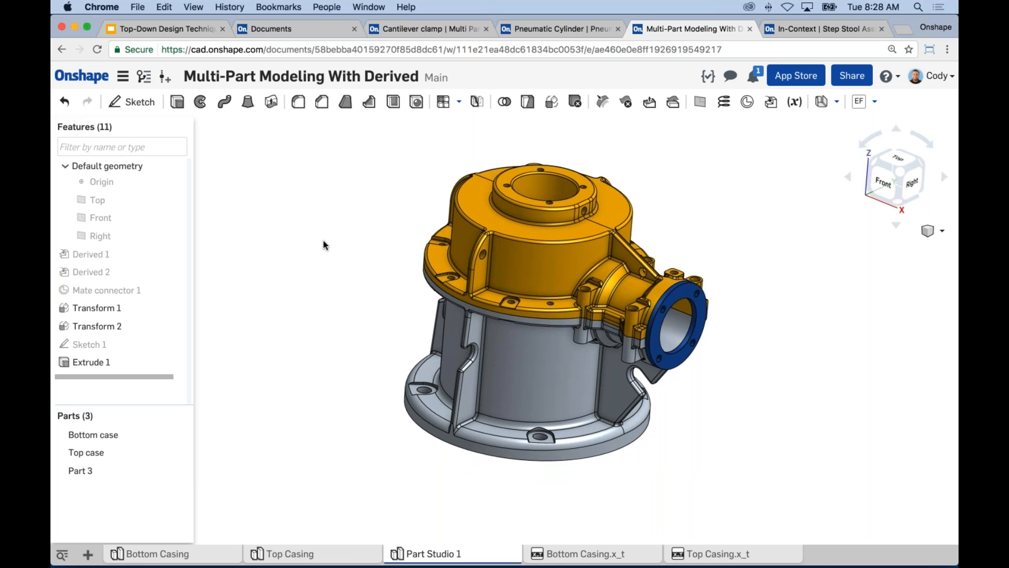
# Switch to the Top-Down Design Techniques presentation in Google Slides and browse to the slides following Important Multi-Part Modeling Commands.
pyautogui.click(197, 28)
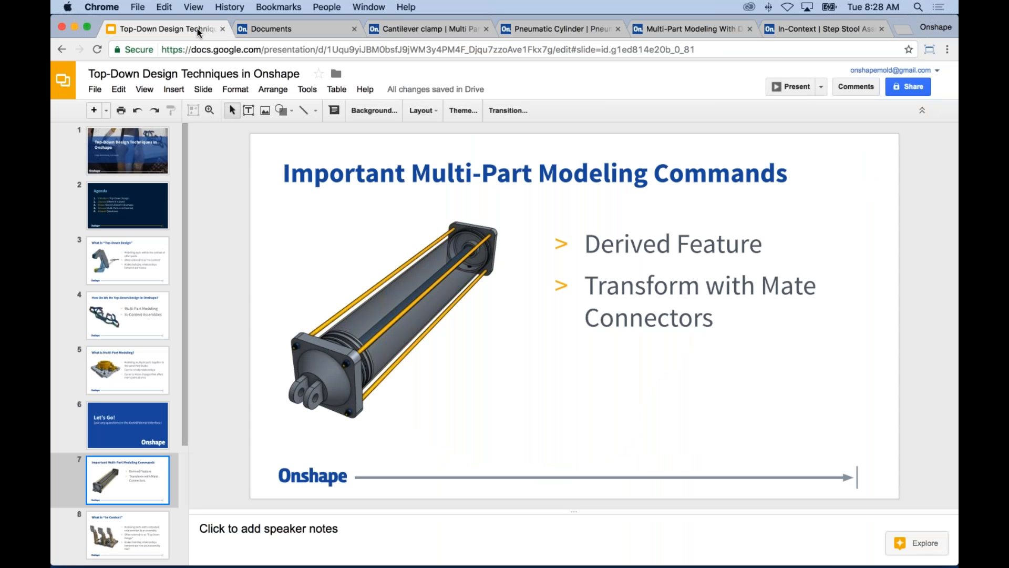
pyautogui.moveTo(186, 295); pyautogui.dragTo(188, 392)
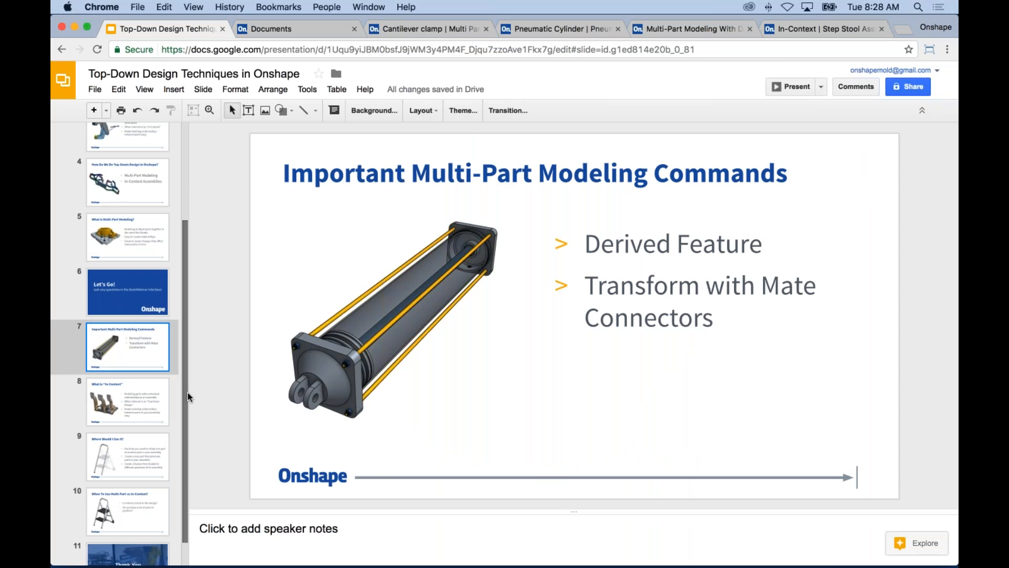
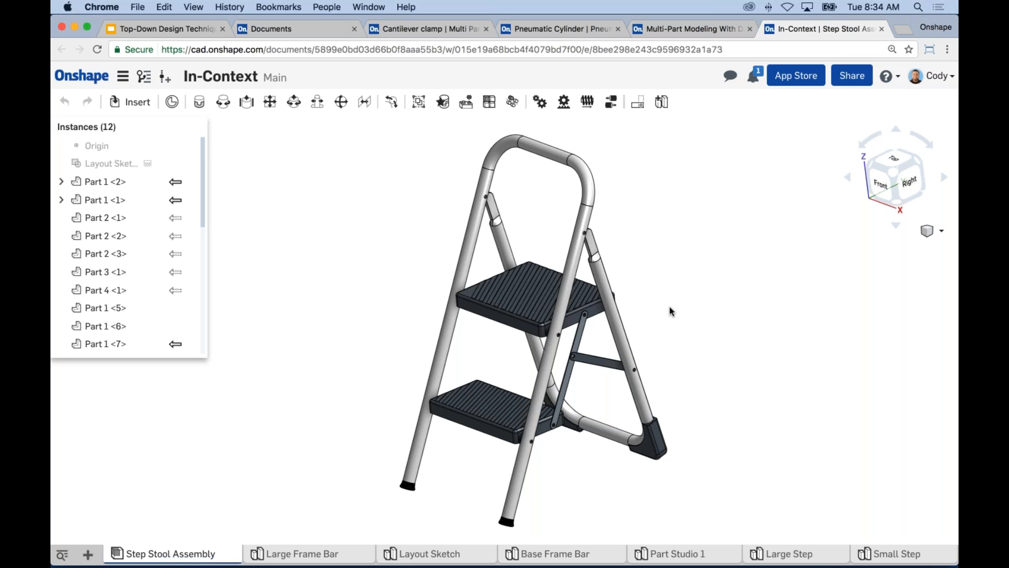
# Swing the step stool's rear leg frame to fold the assembly partway and open it again.
pyautogui.moveTo(664, 308); pyautogui.dragTo(648, 291, button='middle')
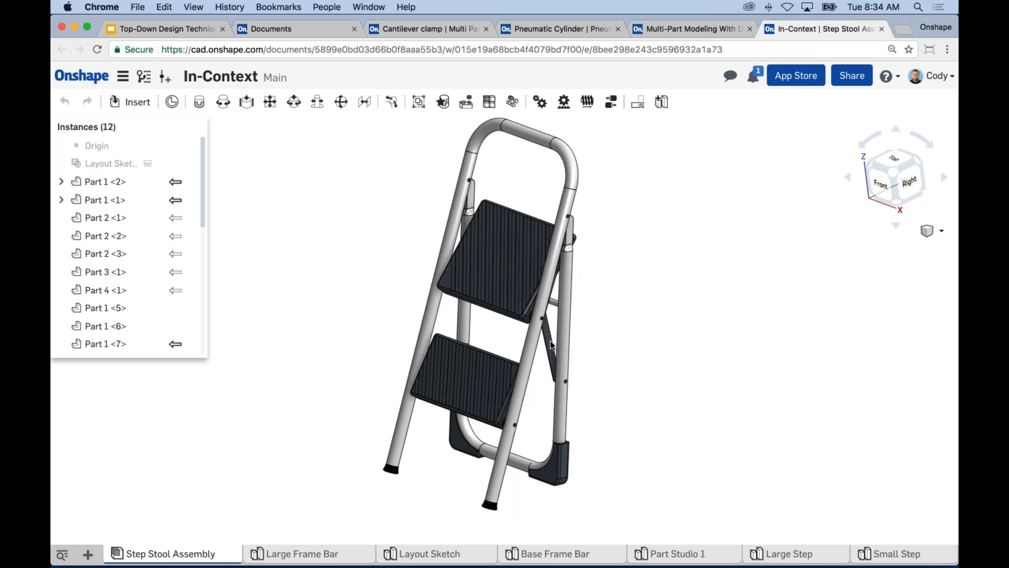
pyautogui.moveTo(604, 316); pyautogui.dragTo(545, 345)
pyautogui.moveTo(630, 287); pyautogui.dragTo(661, 272)
# Examine the pivot where the rear leg bracket meets the large frame bar, then the whole stool from several angles.
pyautogui.moveTo(661, 275); pyautogui.dragTo(536, 247, button='right')
pyautogui.scroll(10, 454, 201)
pyautogui.click(457, 187)
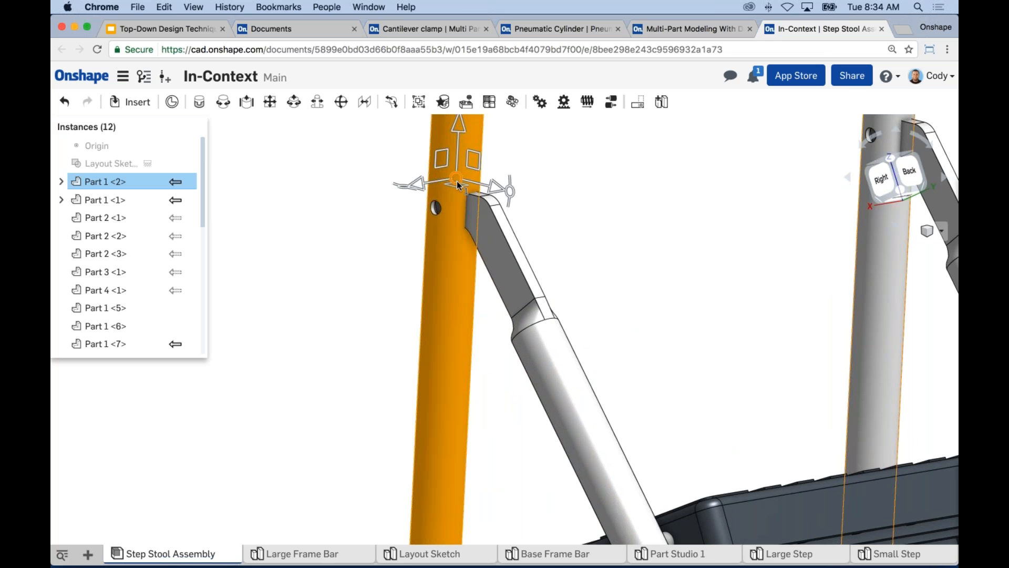
pyautogui.scroll(-5, 459, 200)
pyautogui.click(524, 212)
pyautogui.moveTo(497, 273); pyautogui.dragTo(513, 245)
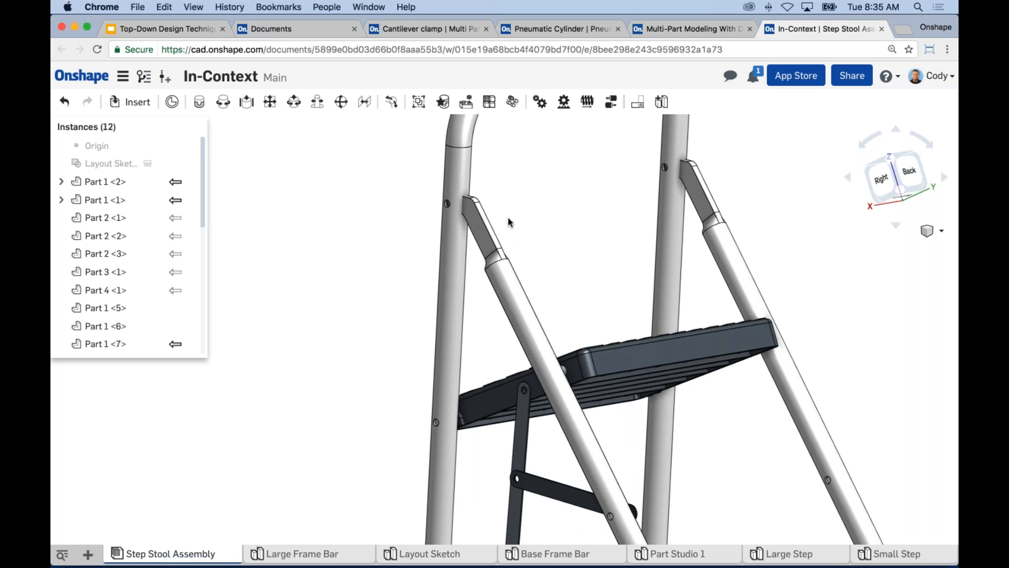
pyautogui.scroll(-2, 532, 210)
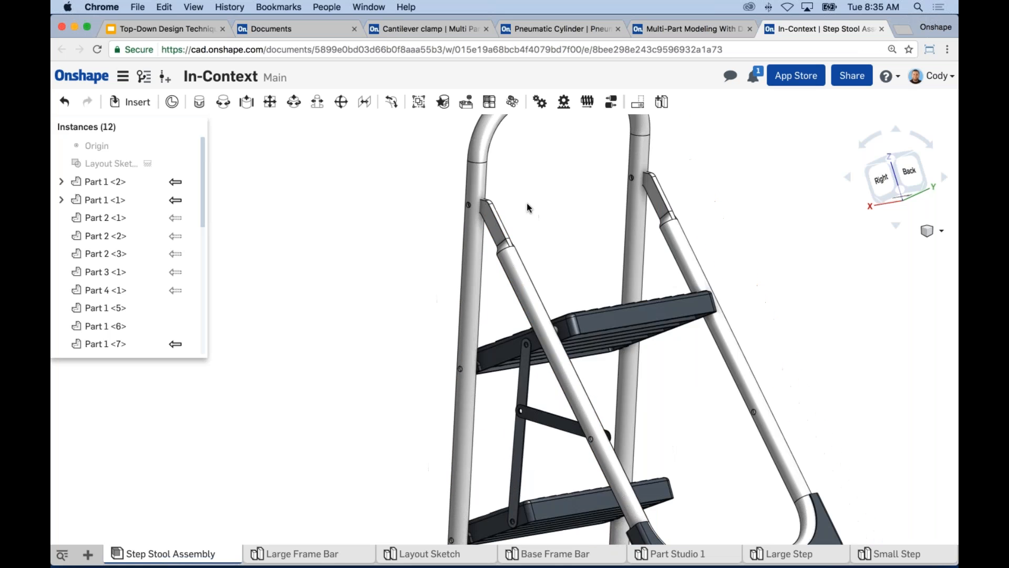
pyautogui.moveTo(531, 205); pyautogui.dragTo(591, 206, button='right')
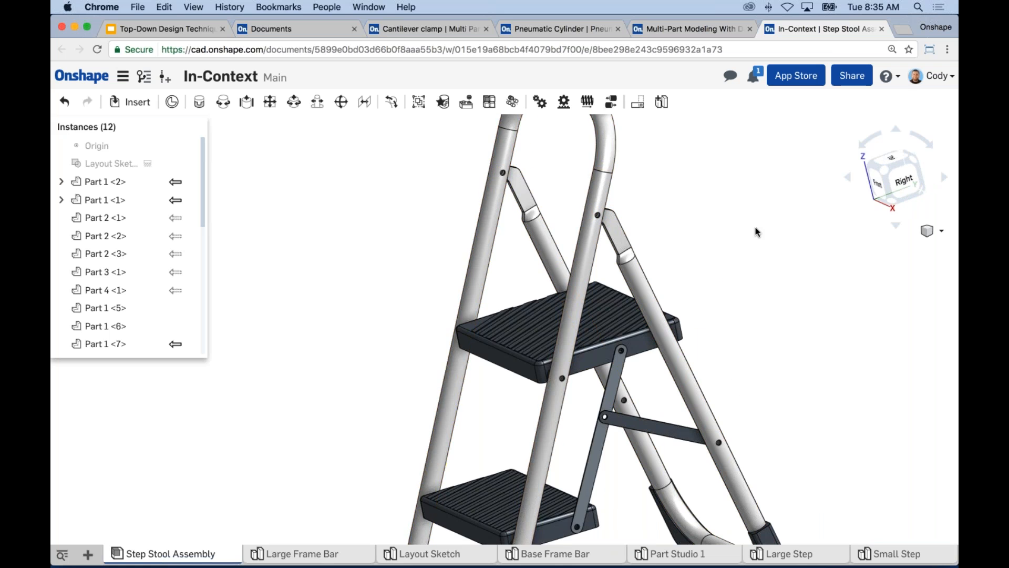
pyautogui.scroll(-2, 756, 230)
pyautogui.moveTo(723, 232); pyautogui.dragTo(733, 234, button='right')
pyautogui.moveTo(795, 256); pyautogui.dragTo(684, 245, button='middle')
pyautogui.scroll(-2, 708, 245)
pyautogui.scroll(-1, 695, 247)
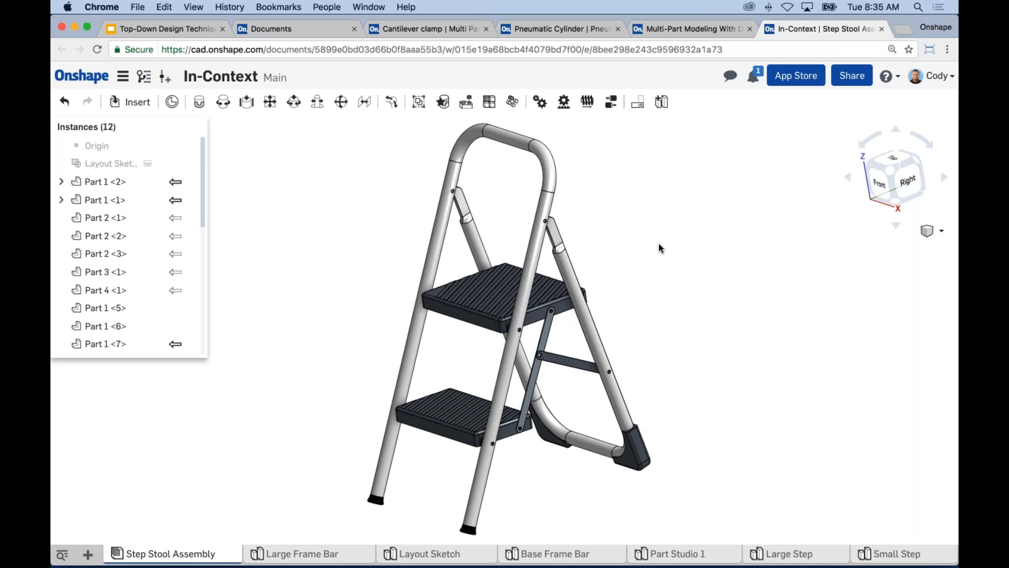
# Edit the large frame bar, Part 1 <2>, in the assembly's existing Open context.
pyautogui.click(548, 207)
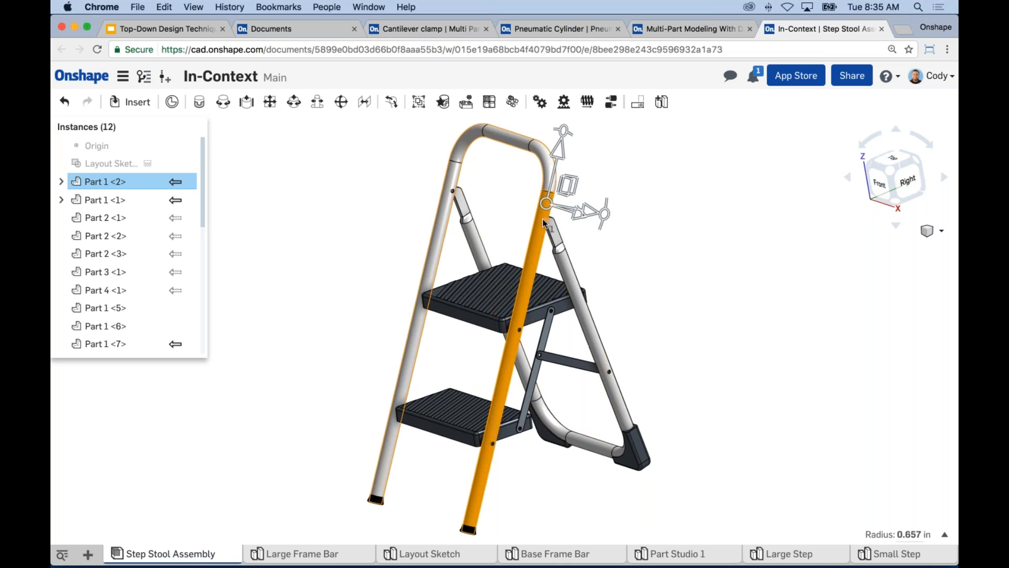
pyautogui.click(645, 231)
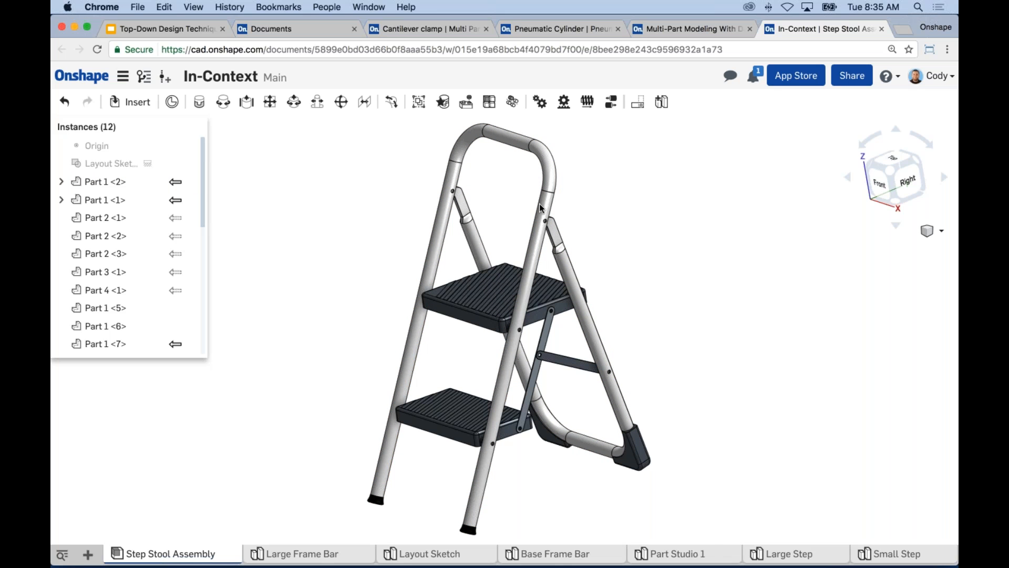
pyautogui.rightClick(545, 207)
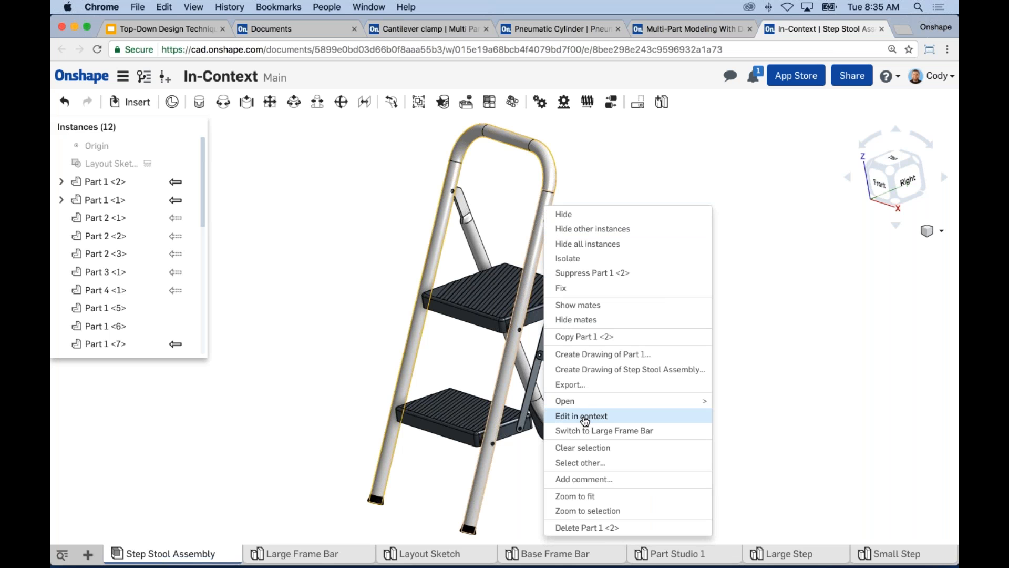
pyautogui.moveTo(584, 405)
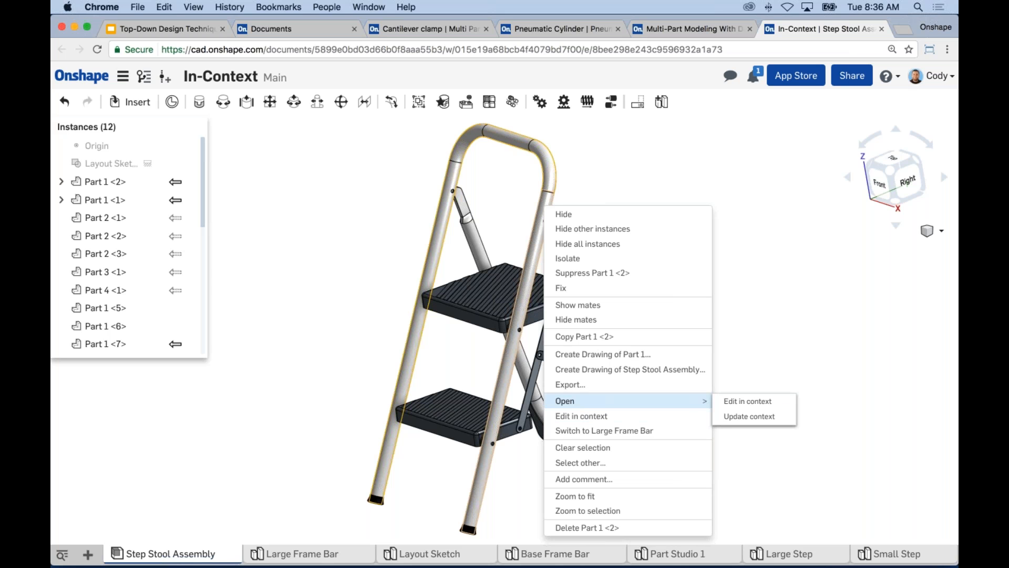
pyautogui.click(738, 403)
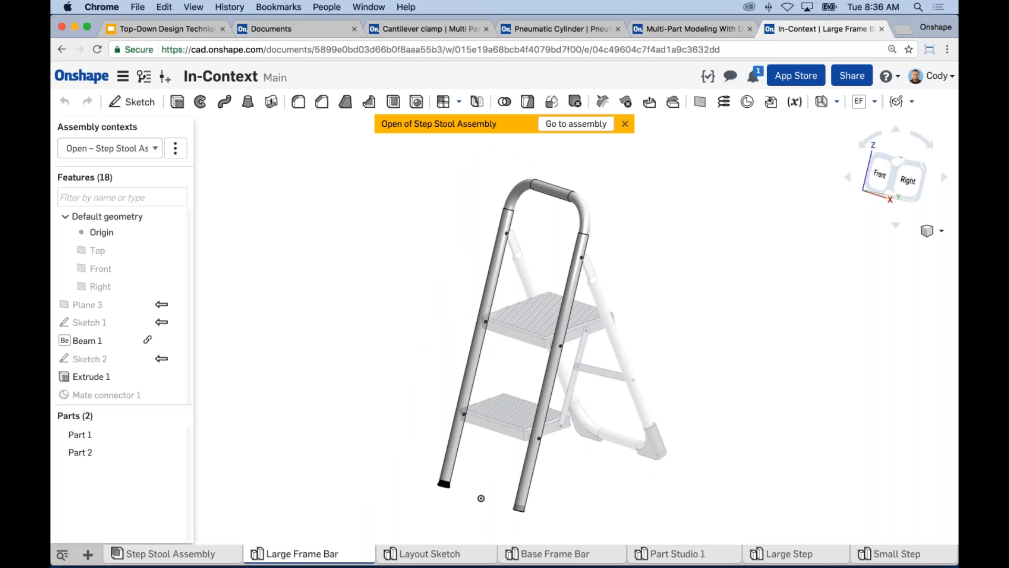
# Examine the large frame bar against the ghosted stool parts from the front and the side.
pyautogui.scroll(5, 583, 229)
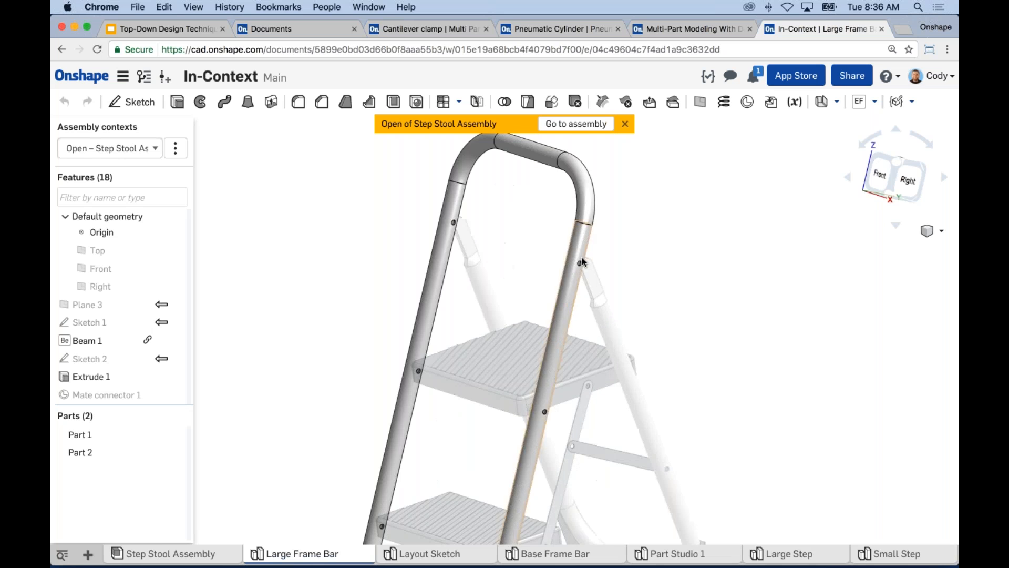
pyautogui.scroll(-3, 576, 295)
pyautogui.moveTo(576, 295); pyautogui.dragTo(566, 209, button='middle')
pyautogui.scroll(-1, 503, 337)
pyautogui.moveTo(531, 155); pyautogui.dragTo(525, 228, button='middle')
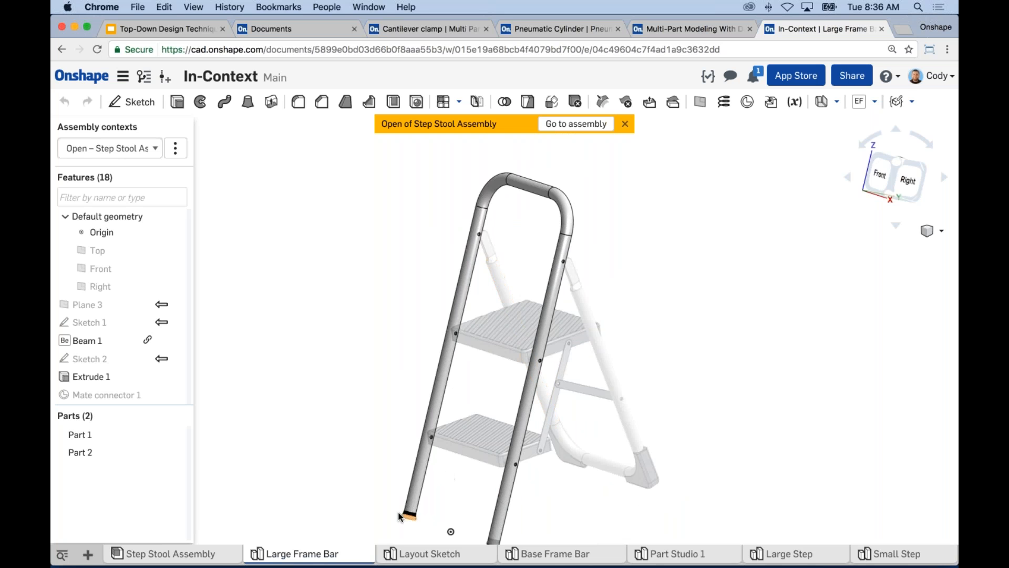
pyautogui.moveTo(662, 339); pyautogui.dragTo(548, 303, button='right')
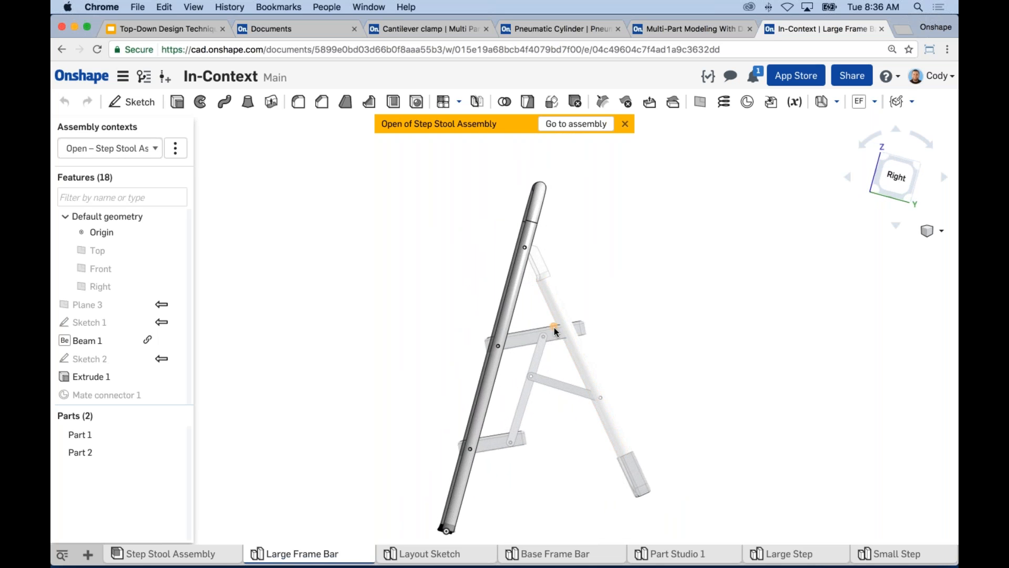
pyautogui.scroll(-3, 519, 327)
pyautogui.moveTo(418, 317); pyautogui.dragTo(437, 322, button='right')
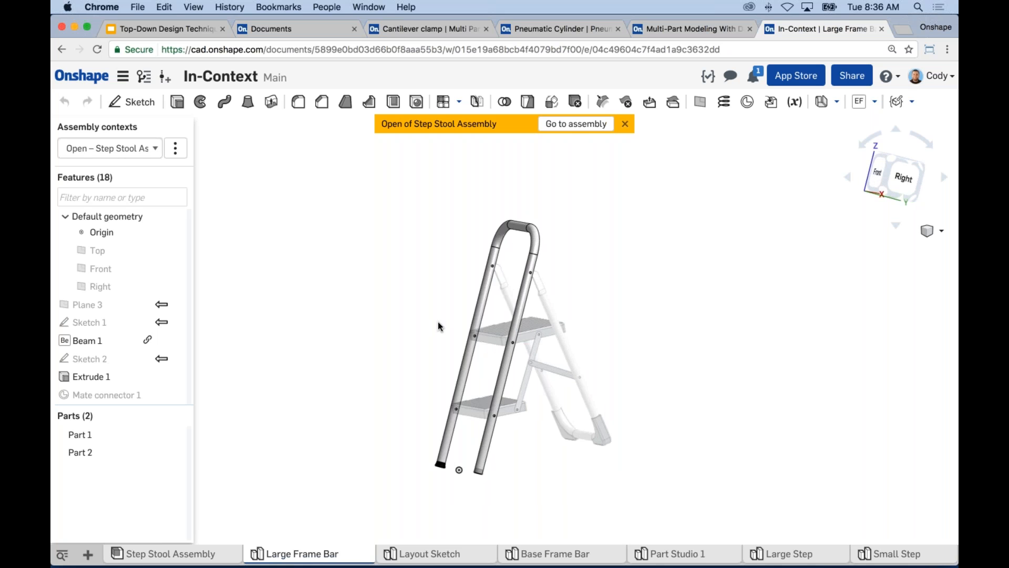
# Start a new sketch on Plane 4 of the large frame bar and view it head-on.
pyautogui.scroll(-5, 176, 349)
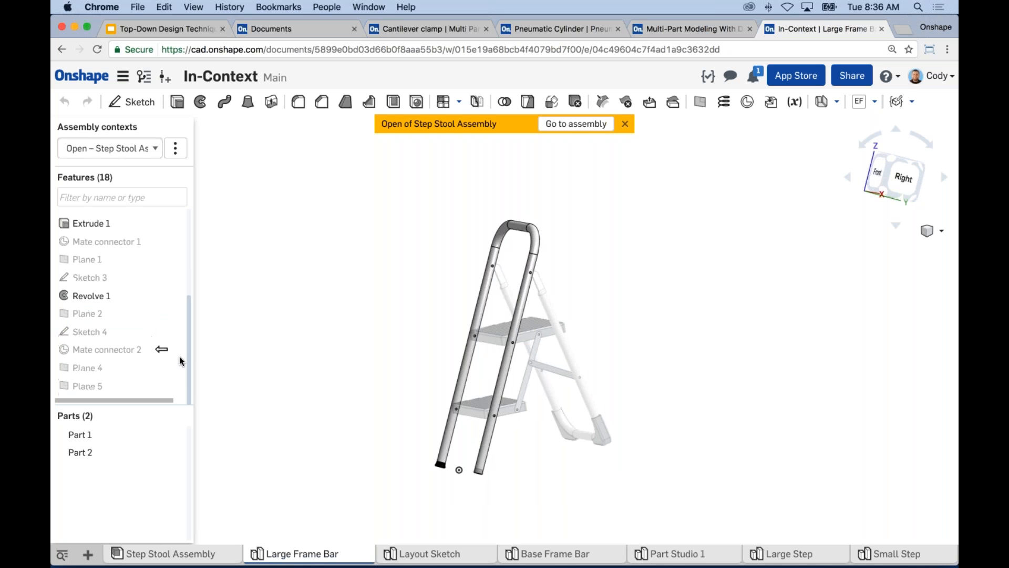
pyautogui.click(148, 391)
pyautogui.press('space')
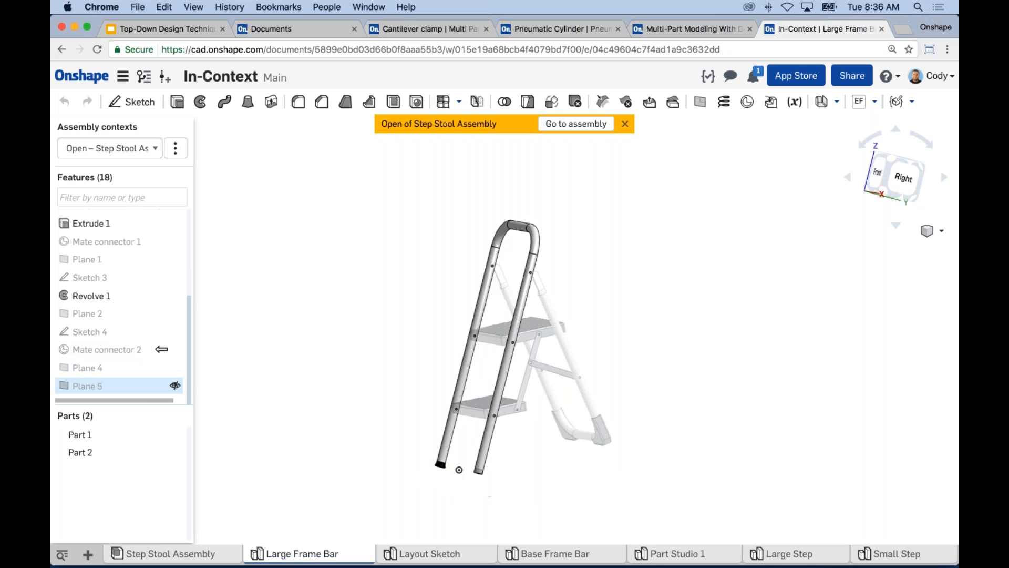
pyautogui.click(145, 372)
pyautogui.press('s')
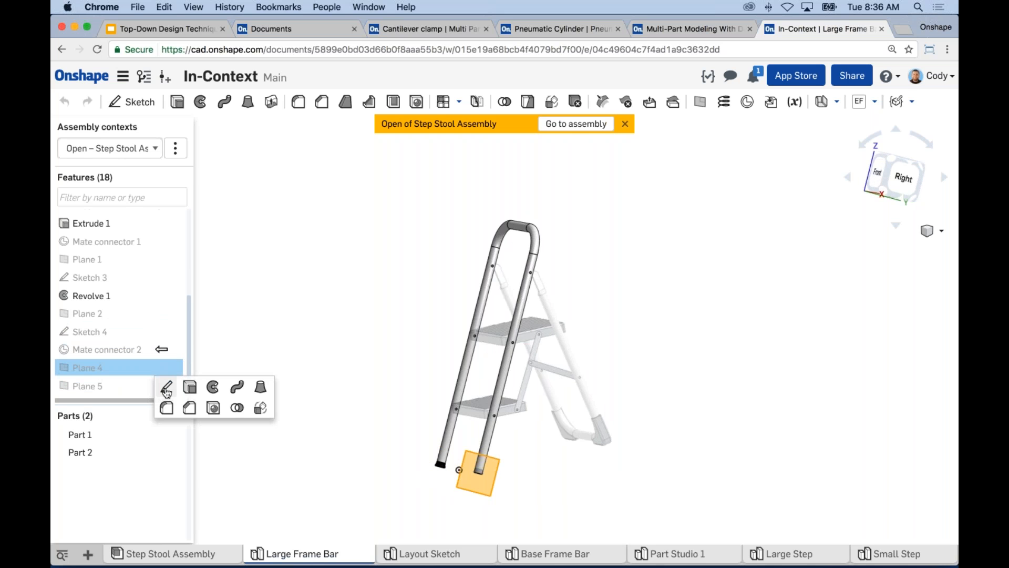
pyautogui.click(167, 390)
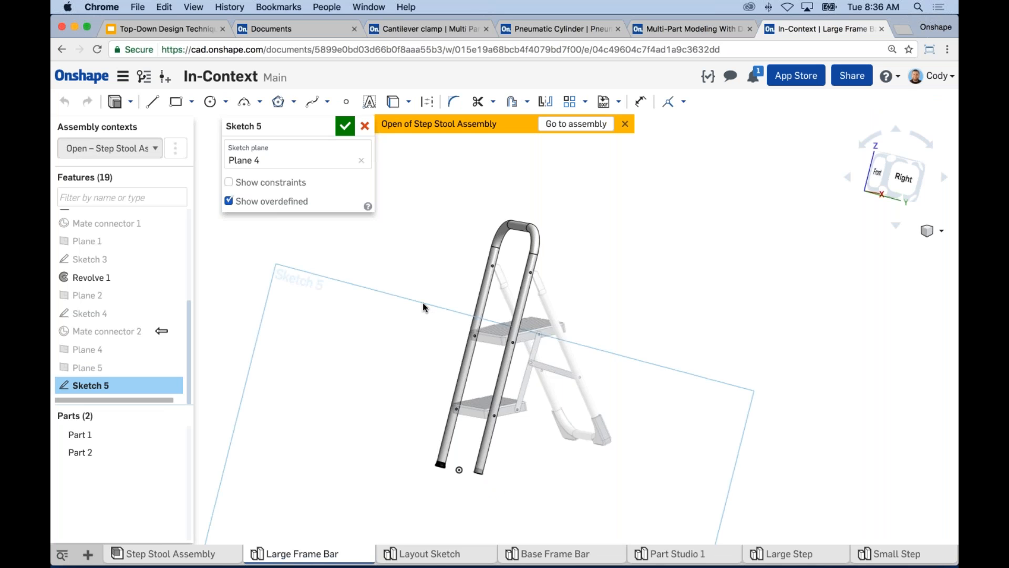
pyautogui.press('n')
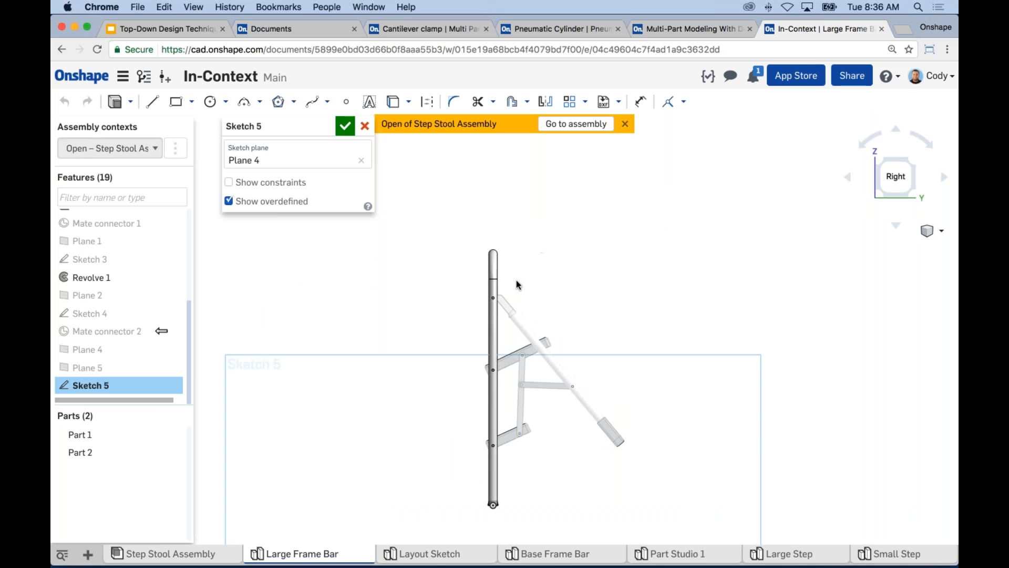
# Hide Part 1 and project the rear leg bracket's rounded end and straight upper edge into the sketch.
pyautogui.click(175, 434)
pyautogui.scroll(3, 466, 295)
pyautogui.scroll(5, 467, 301)
pyautogui.click(485, 314)
pyautogui.click(462, 313)
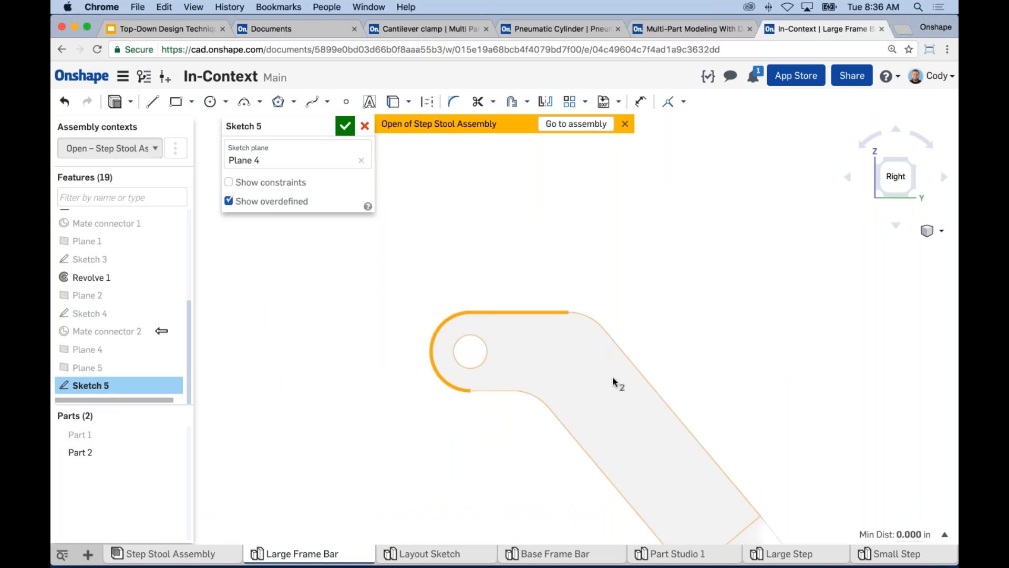
pyautogui.scroll(-3, 607, 377)
pyautogui.moveTo(595, 387); pyautogui.dragTo(544, 258, button='middle')
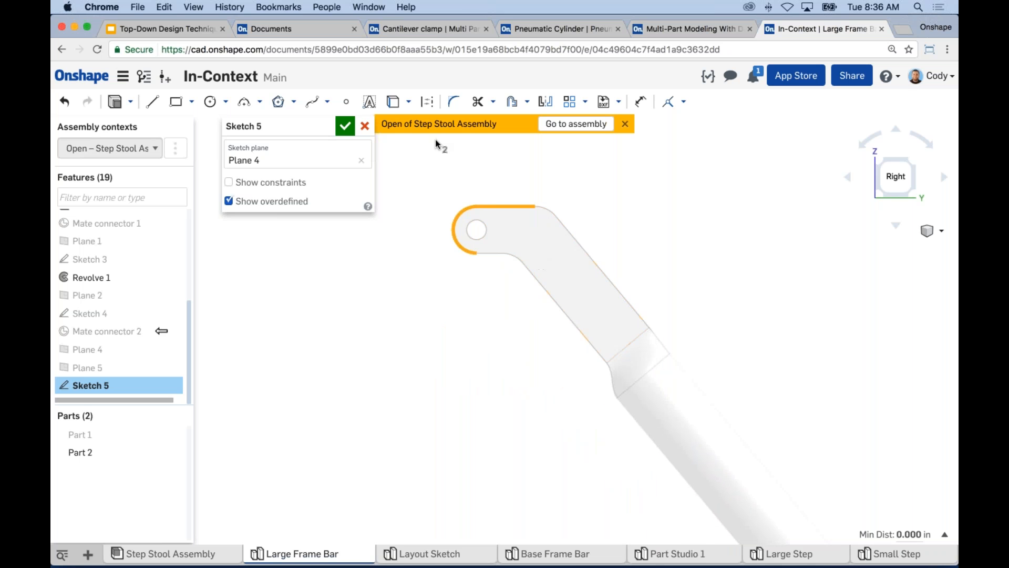
pyautogui.click(394, 102)
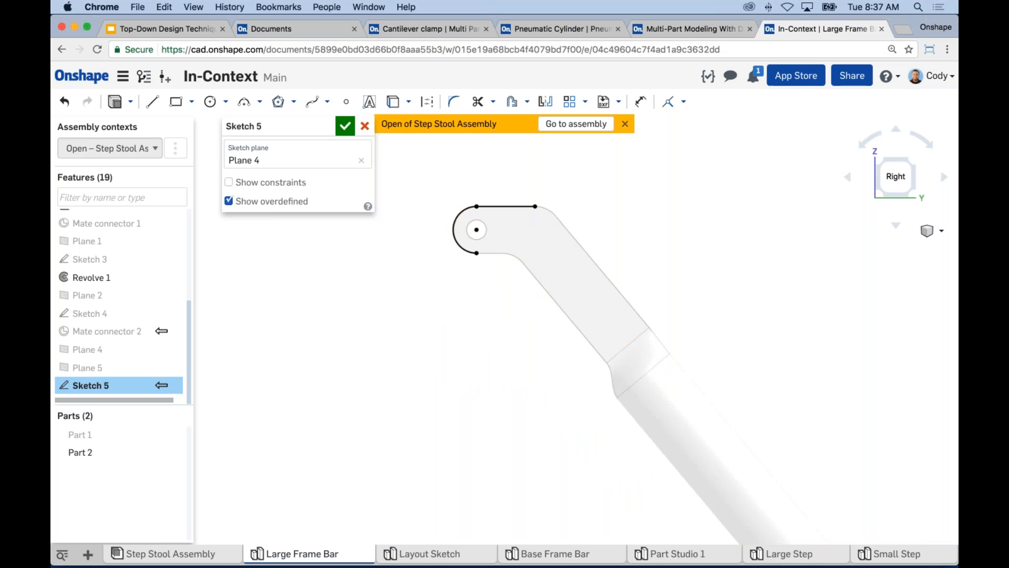
# Accept the sketch with the projected bracket edges and show Part 1 again.
pyautogui.scroll(-2, 675, 252)
pyautogui.moveTo(676, 253); pyautogui.dragTo(627, 248, button='middle')
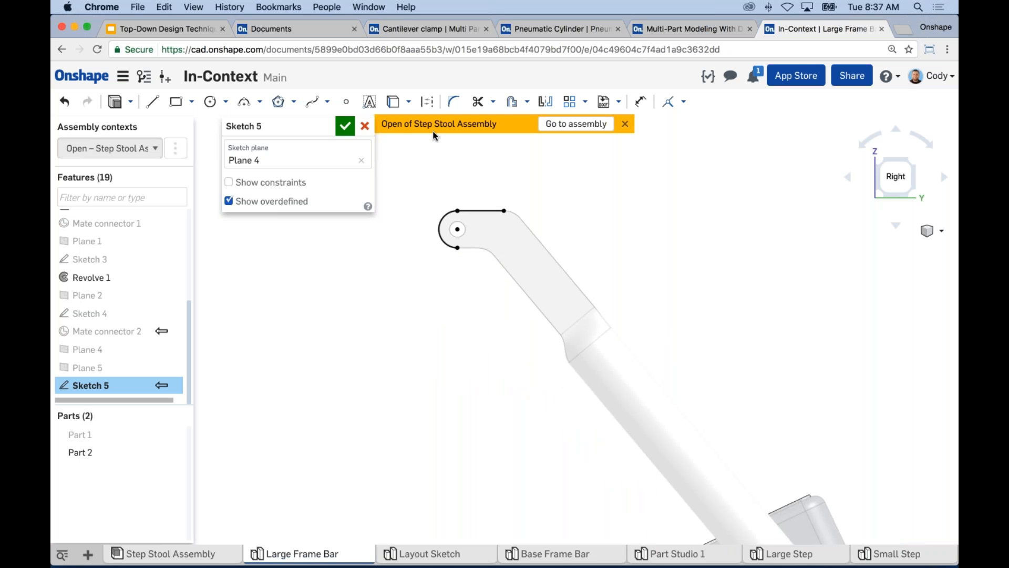
pyautogui.scroll(-2, 554, 171)
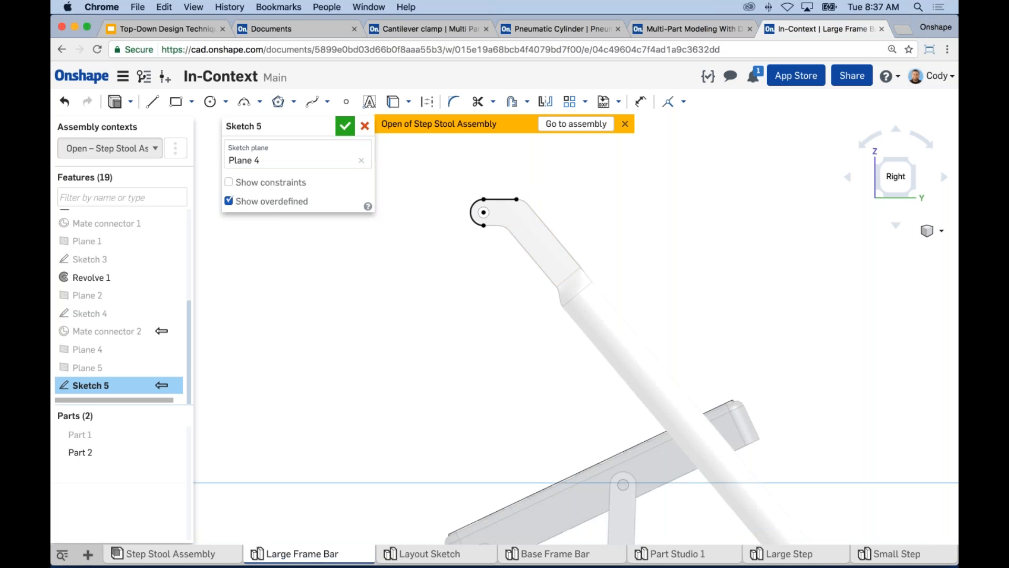
pyautogui.click(345, 128)
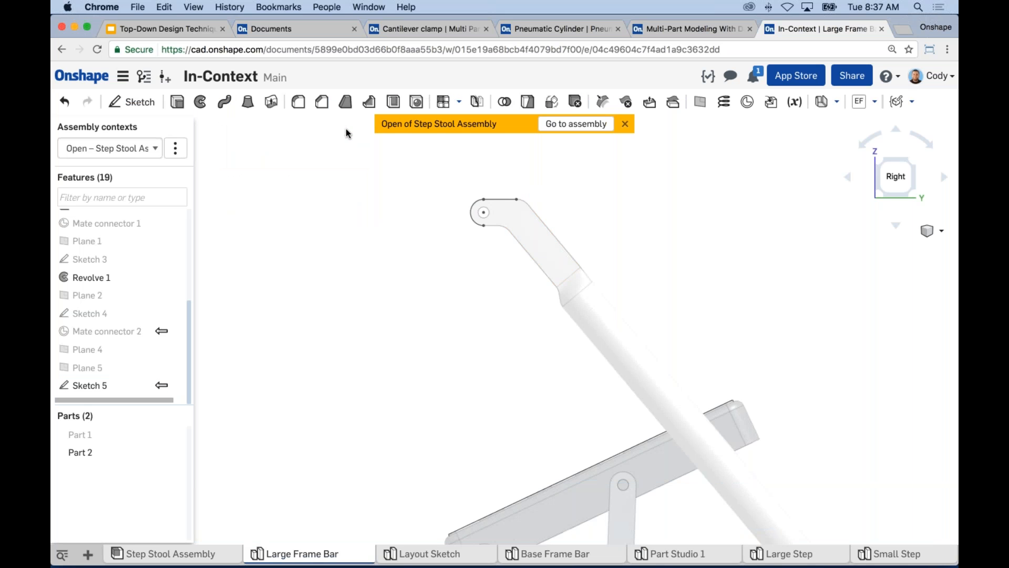
pyautogui.click(172, 433)
pyautogui.scroll(-3, 333, 376)
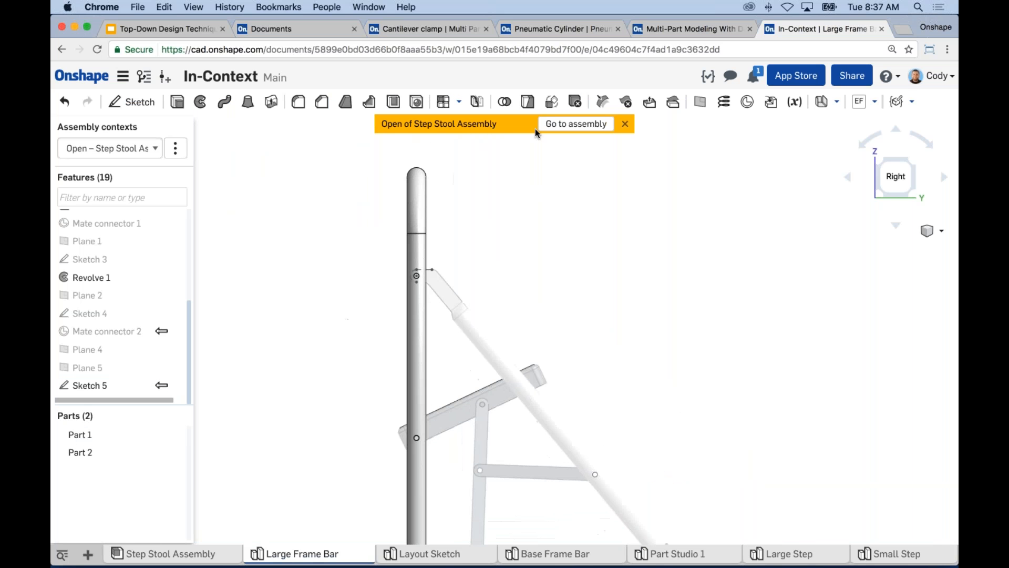
# Return to the Step Stool Assembly and swing the rear leg frame to fold the stool partway.
pyautogui.click(576, 124)
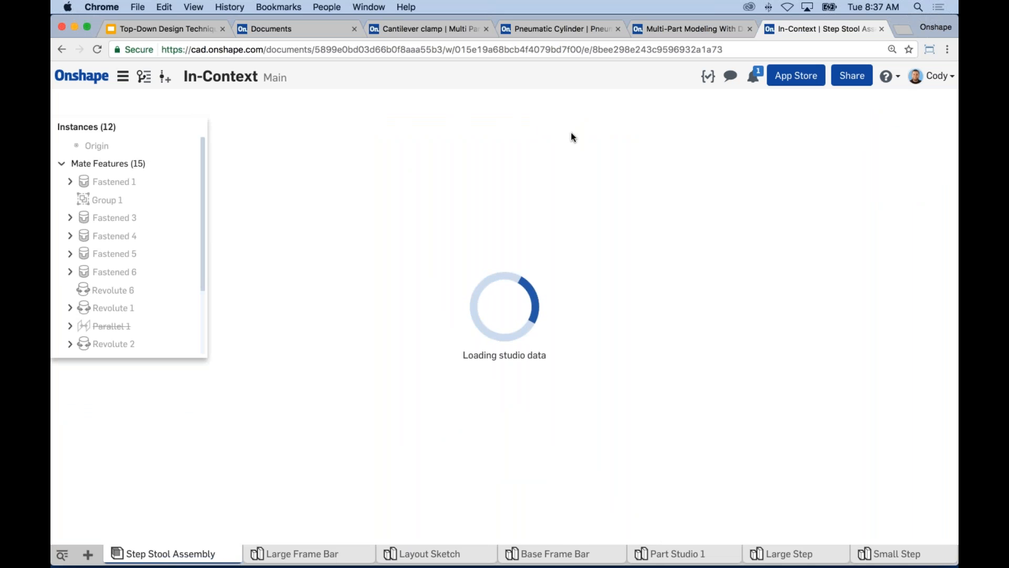
pyautogui.moveTo(558, 255); pyautogui.dragTo(594, 266, button='right')
pyautogui.scroll(-1, 594, 266)
pyautogui.moveTo(567, 375); pyautogui.dragTo(509, 398)
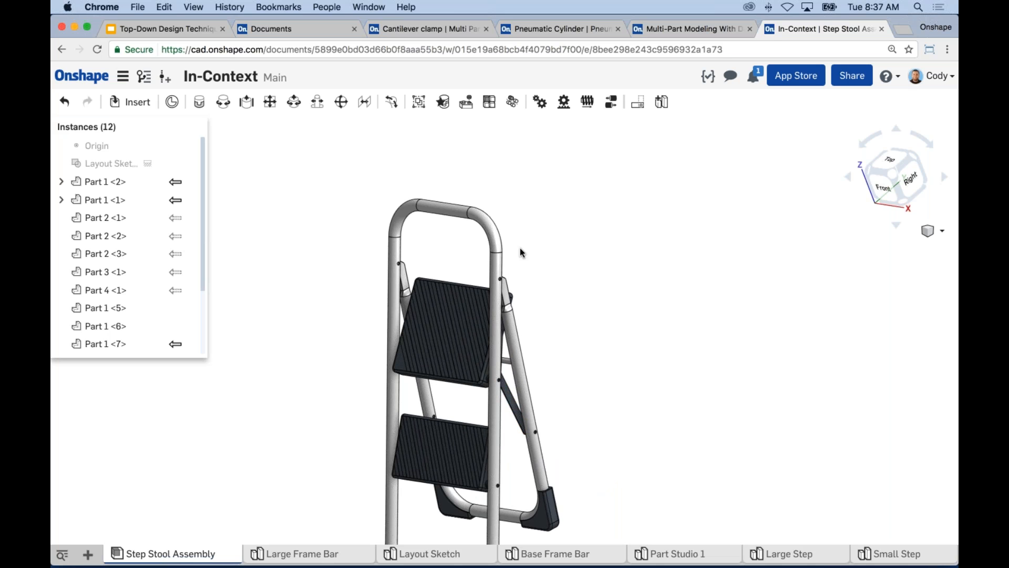
pyautogui.moveTo(596, 261); pyautogui.dragTo(636, 216, button='middle')
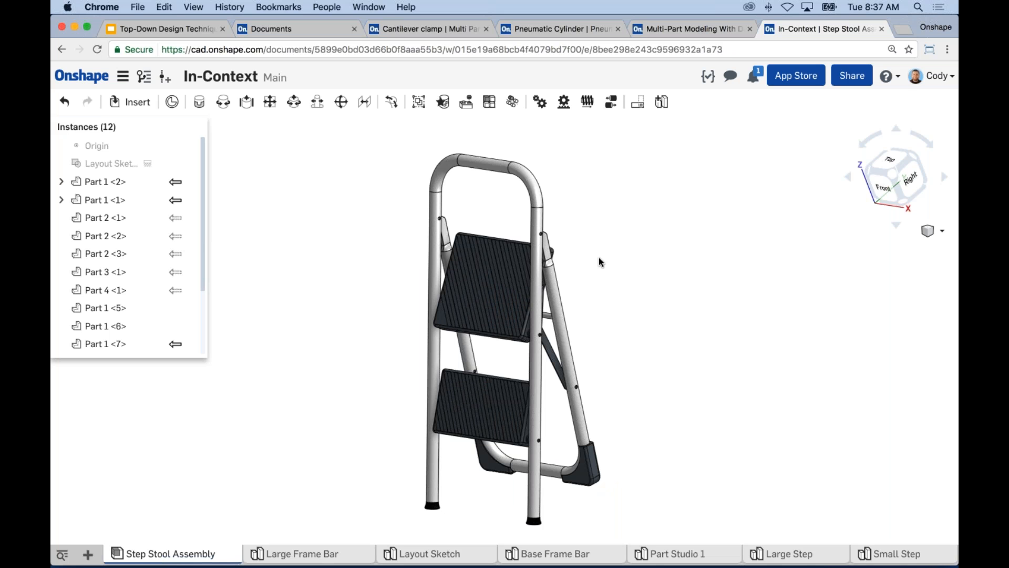
# Edit the large frame bar in context from the folded assembly, keep the assembly context at None, and inspect it from the side.
pyautogui.rightClick(538, 212)
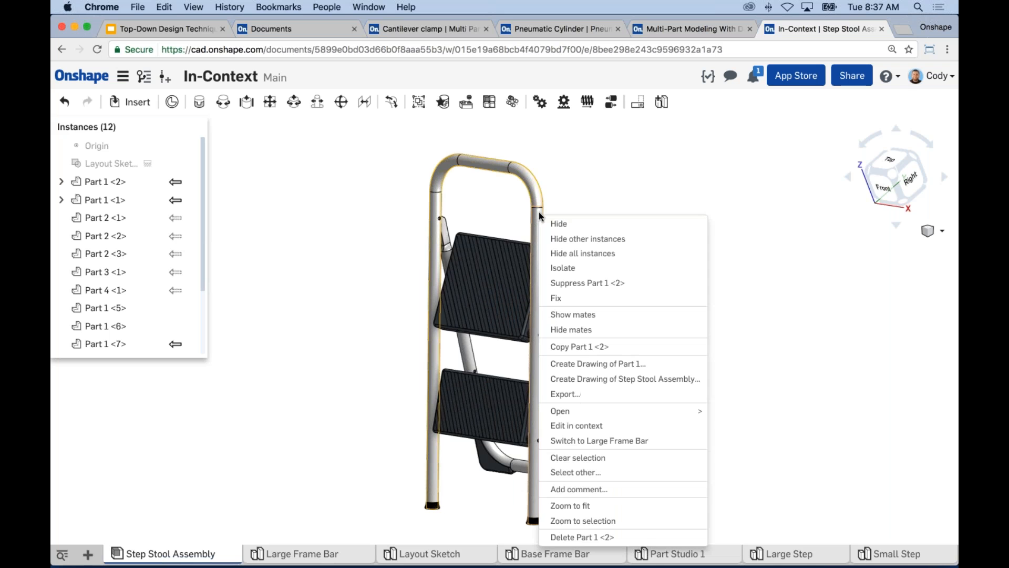
pyautogui.click(587, 426)
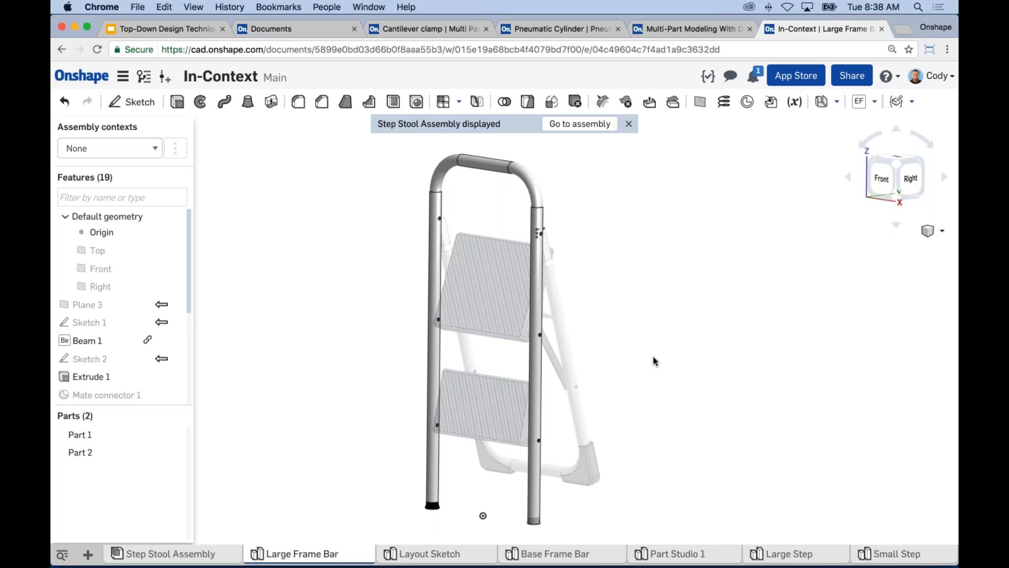
pyautogui.hotkey('shift', '4')
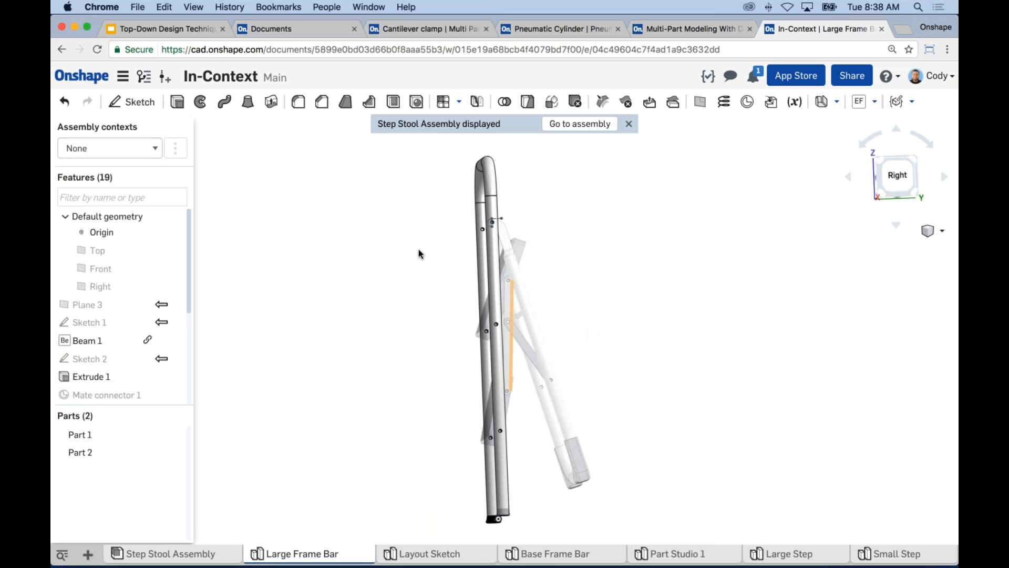
pyautogui.click(148, 151)
pyautogui.click(148, 149)
pyautogui.moveTo(373, 257); pyautogui.dragTo(364, 232, button='middle')
pyautogui.moveTo(368, 243); pyautogui.dragTo(365, 243, button='right')
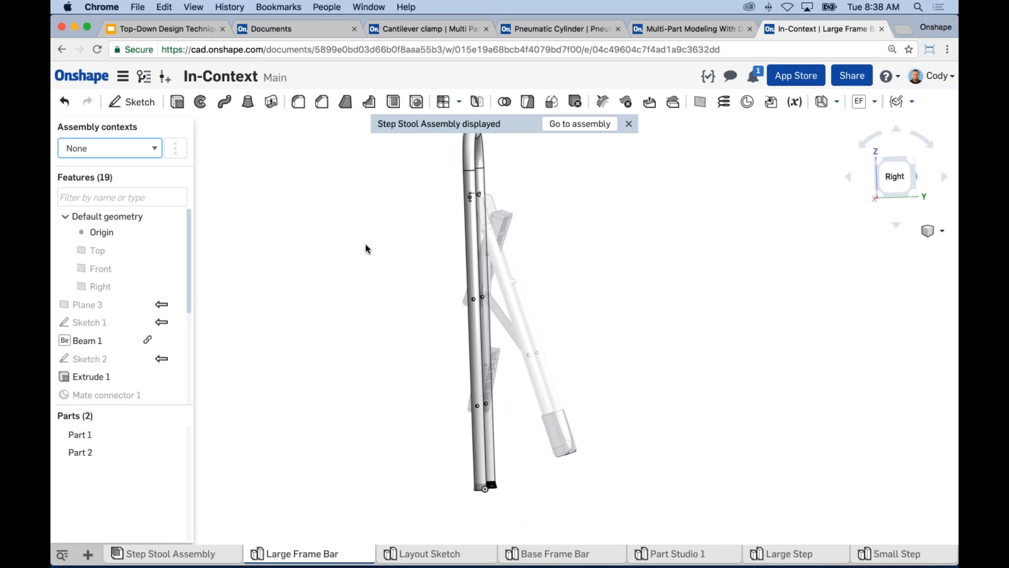
# Reopen Sketch 5 of the frame bar for editing and hide Part 1.
pyautogui.scroll(-5, 151, 345)
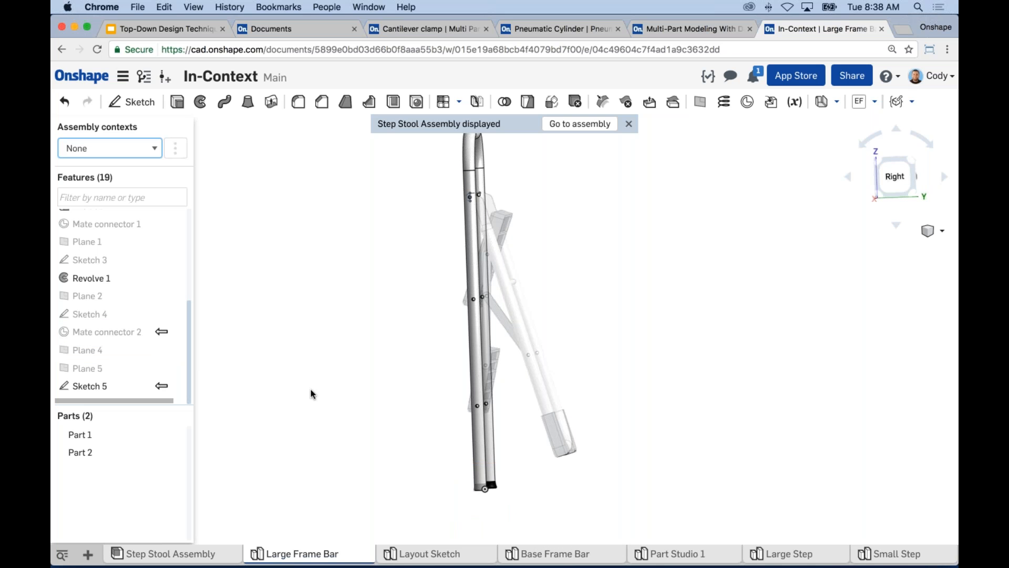
pyautogui.rightClick(104, 386)
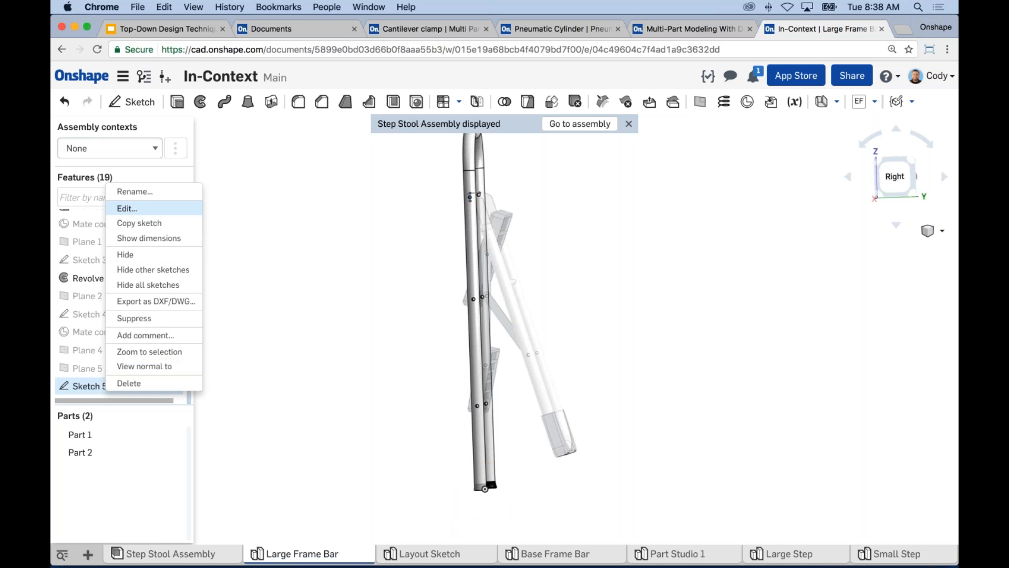
pyautogui.click(127, 208)
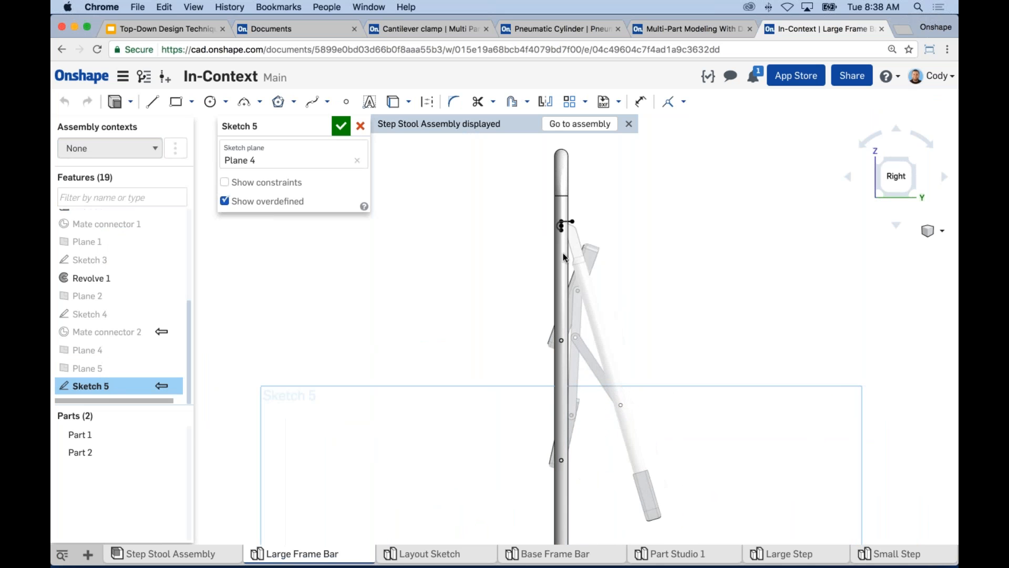
pyautogui.click(173, 435)
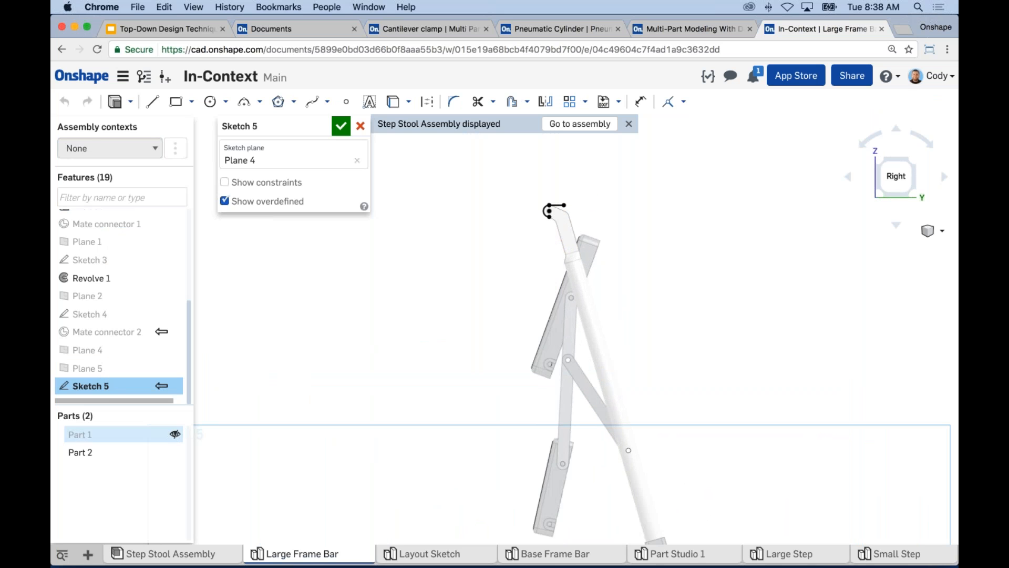
# Project the rear leg bracket's short lower edge, rounded bend and long straight front edge into Sketch 5.
pyautogui.scroll(10, 559, 220)
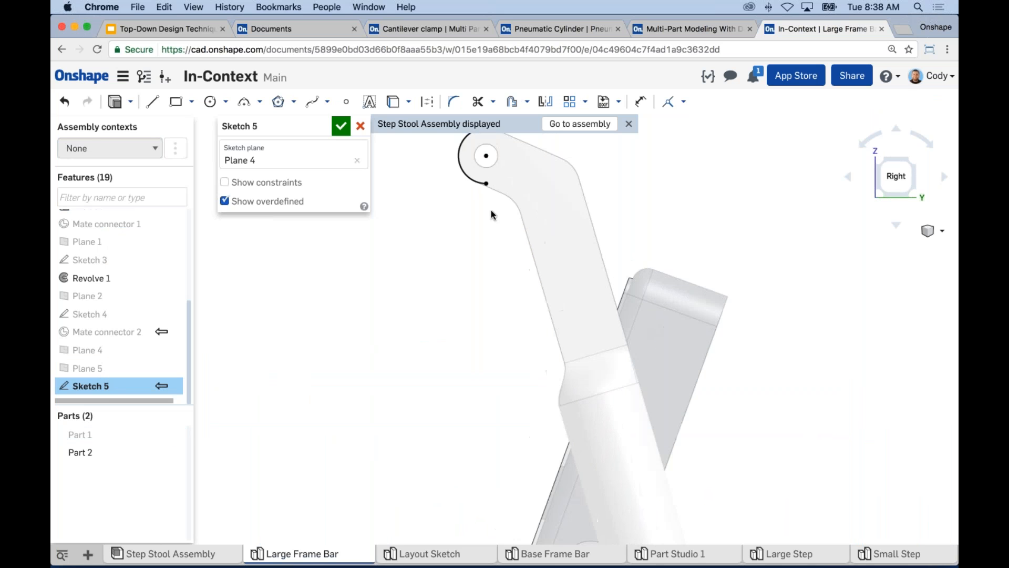
pyautogui.click(488, 233)
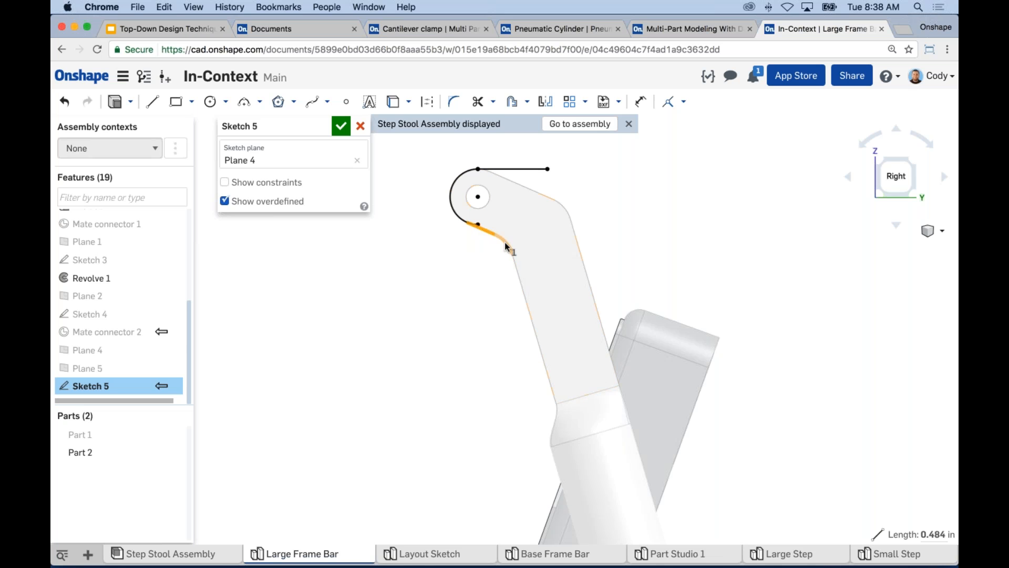
pyautogui.click(514, 277)
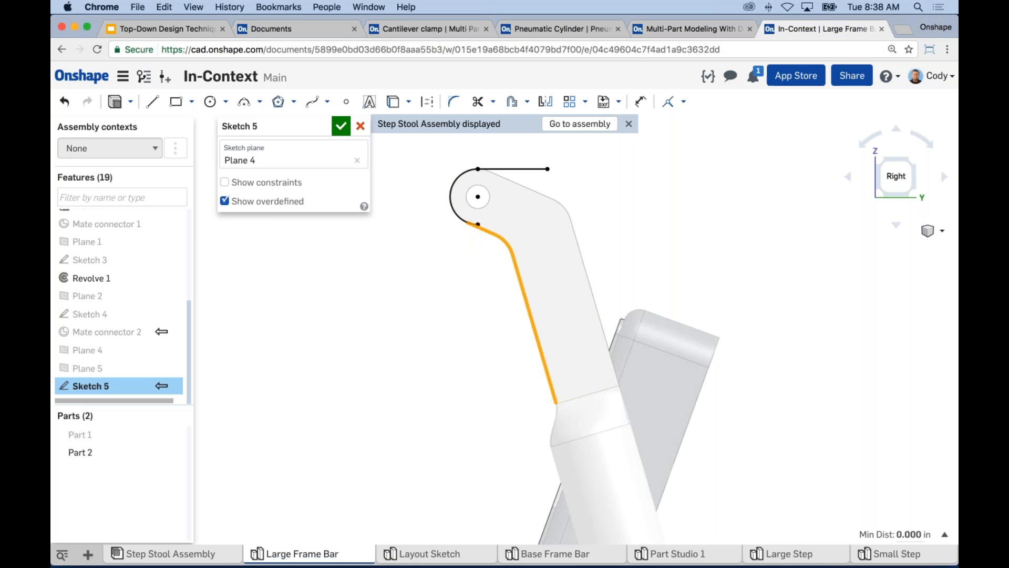
pyautogui.click(400, 103)
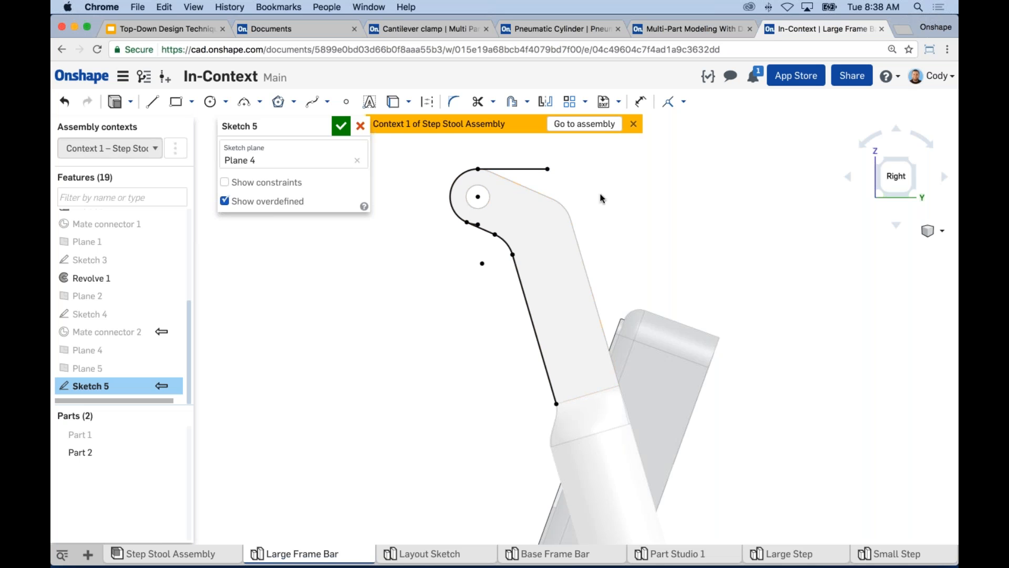
# Show Part 1 again and project the frame bar's rear silhouette edge into the sketch.
pyautogui.scroll(-2, 582, 203)
pyautogui.click(174, 431)
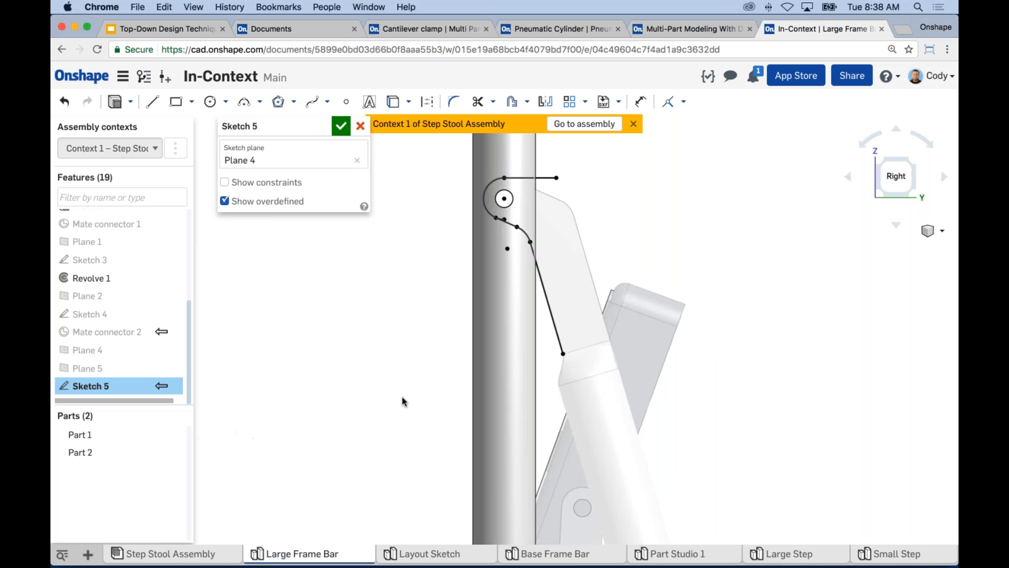
pyautogui.moveTo(343, 374); pyautogui.dragTo(340, 374, button='middle')
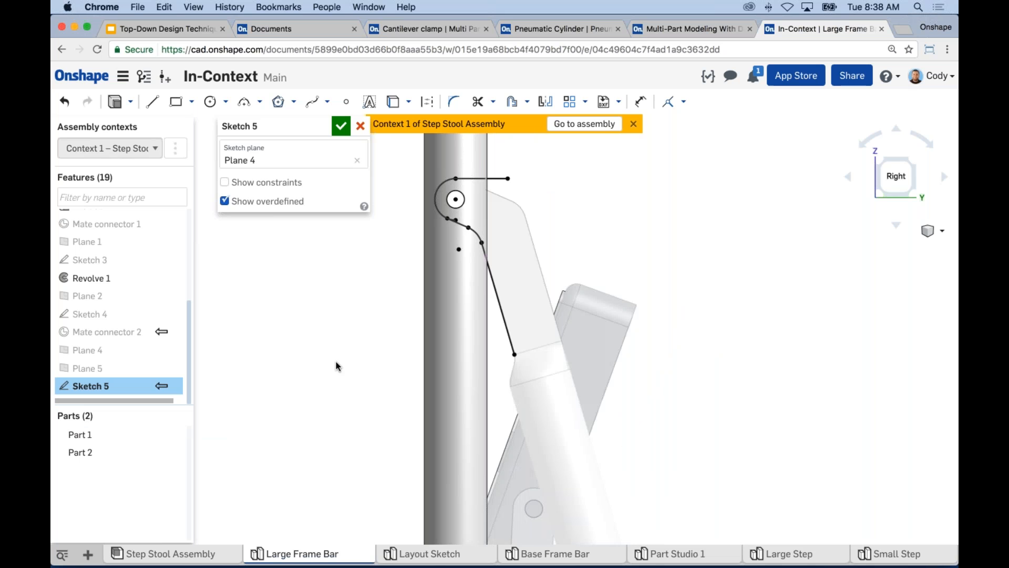
pyautogui.click(393, 102)
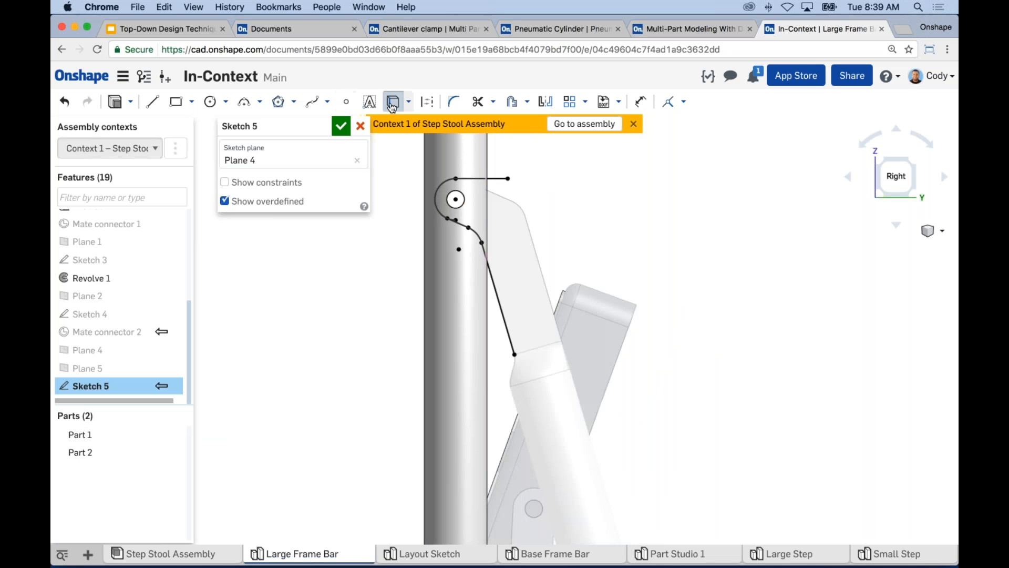
pyautogui.click(489, 169)
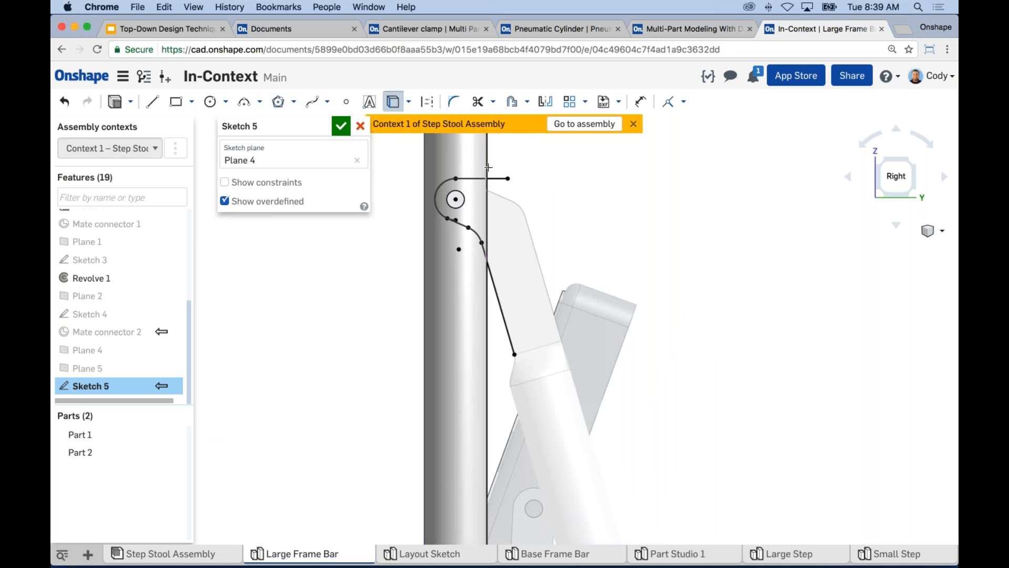
# Trim the upper and lower projected bracket lines where they extend past the frame bar's rear edge.
pyautogui.click(478, 102)
pyautogui.click(497, 295)
pyautogui.click(497, 179)
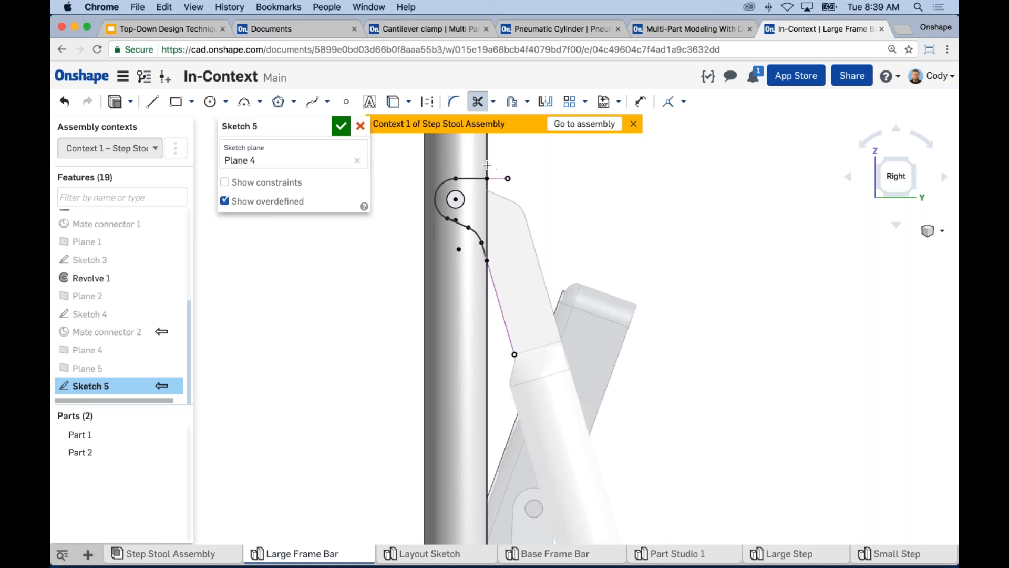
# Extrude Sketch 5 as a symmetric Remove with a depth of .25 in to cut the bracket slot in Part 1.
pyautogui.scroll(4, 473, 221)
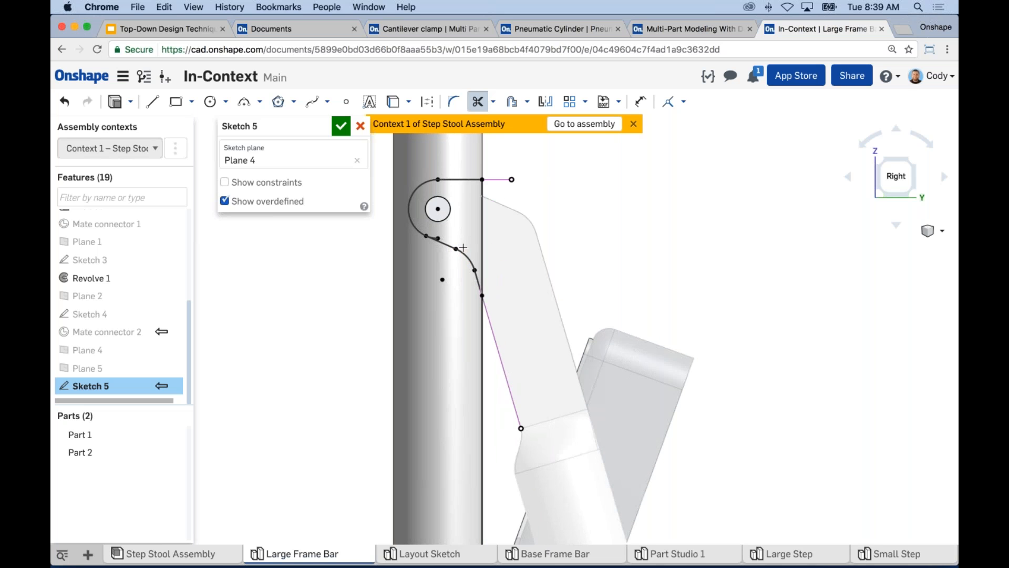
pyautogui.moveTo(568, 209)
pyautogui.mouseDown(button='right')
pyautogui.moveTo(547, 212)
pyautogui.moveTo(542, 225)
pyautogui.mouseUp(button='right')
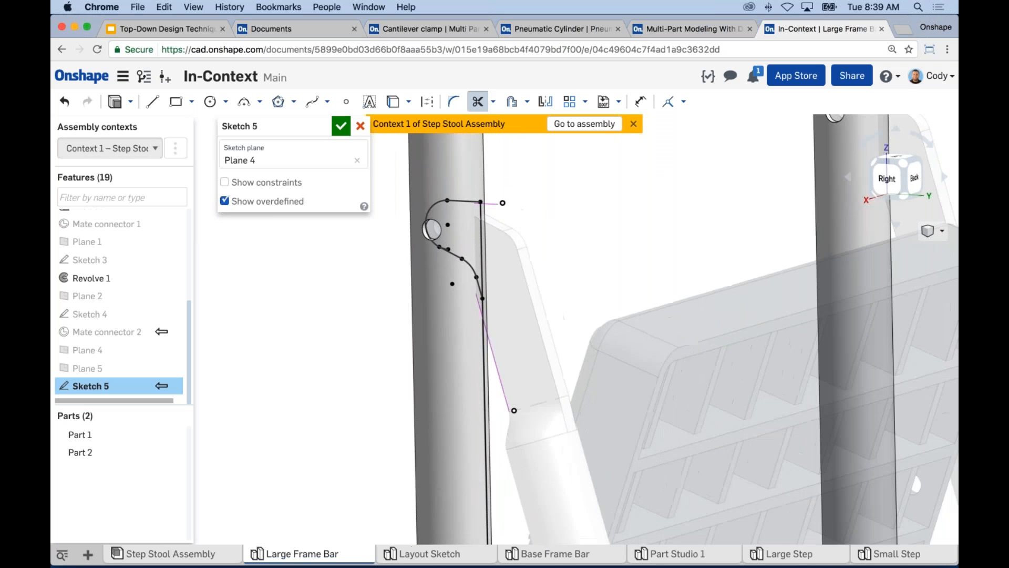
pyautogui.click(115, 101)
pyautogui.click(297, 169)
pyautogui.click(288, 227)
pyautogui.click(271, 230)
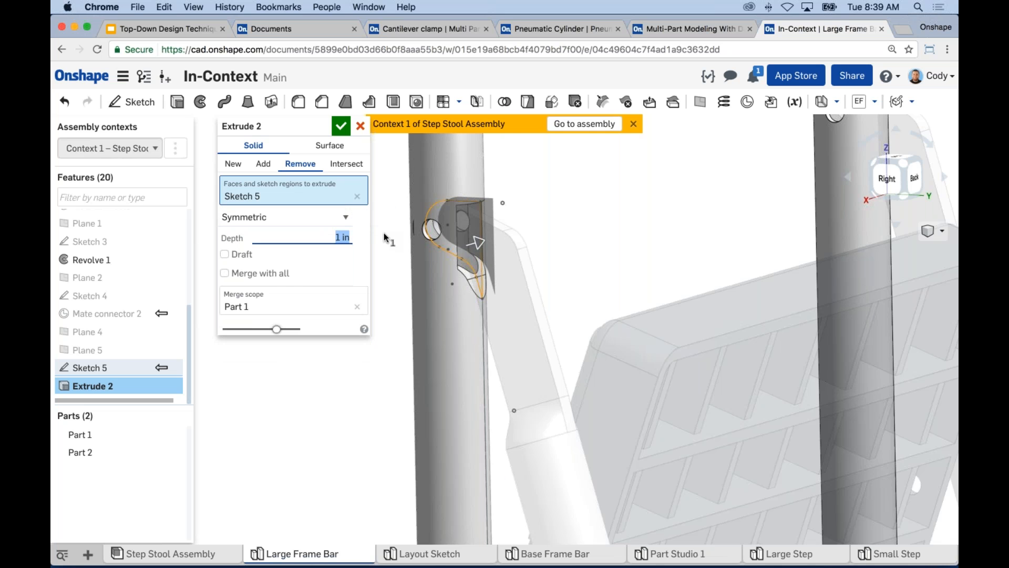
pyautogui.write('.25')
pyautogui.press('Return')
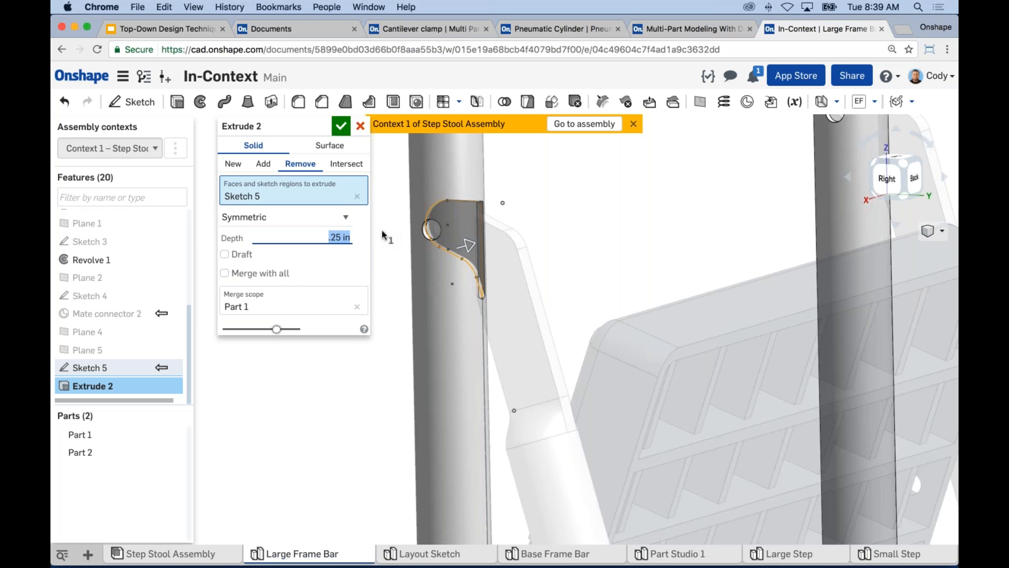
pyautogui.click(341, 129)
# Mirror the Extrude 2 slot across the Right plane as a feature mirror to cut the opposite bar.
pyautogui.scroll(-3, 615, 259)
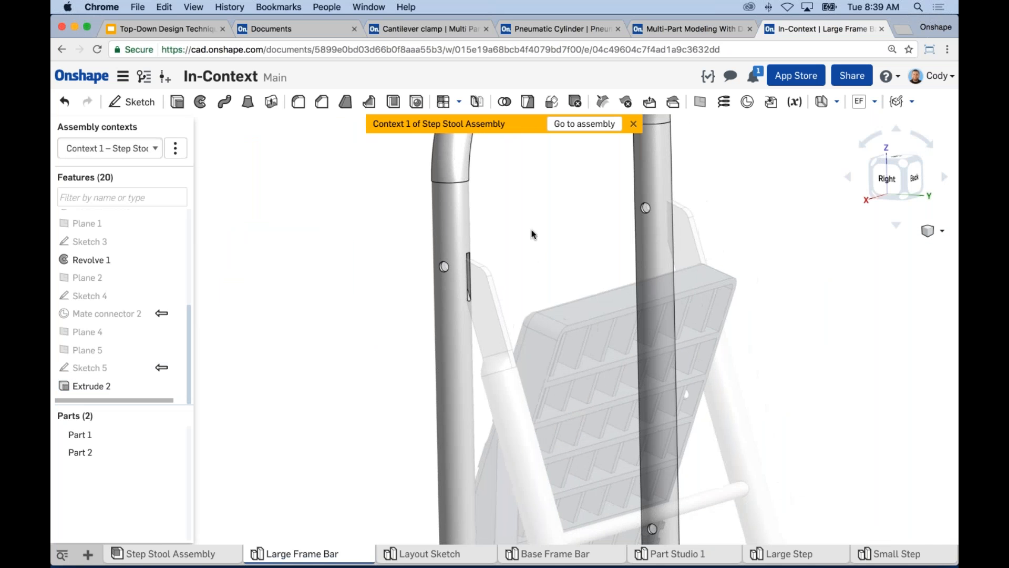
pyautogui.click(477, 101)
pyautogui.click(252, 145)
pyautogui.click(247, 153)
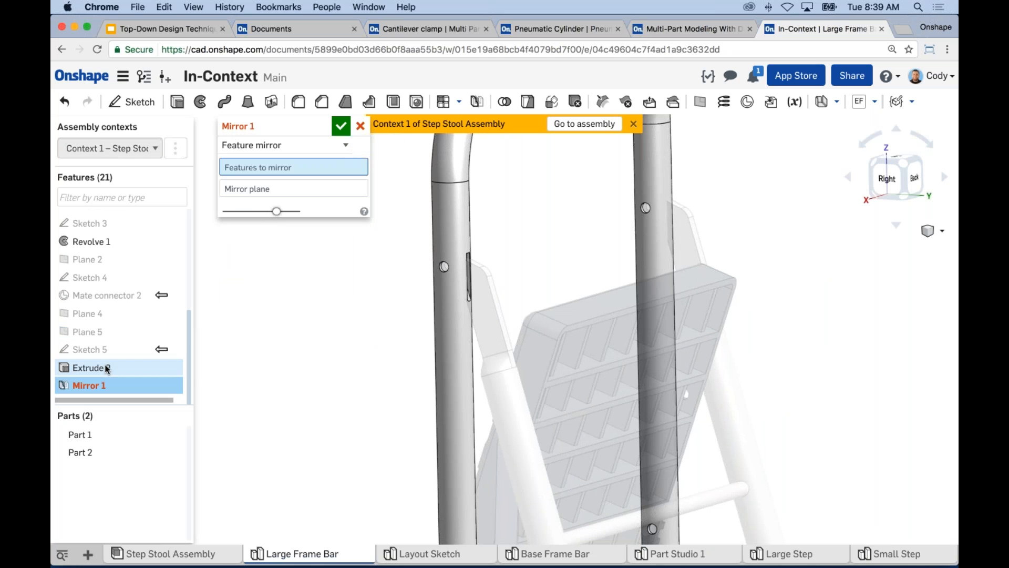
pyautogui.click(124, 365)
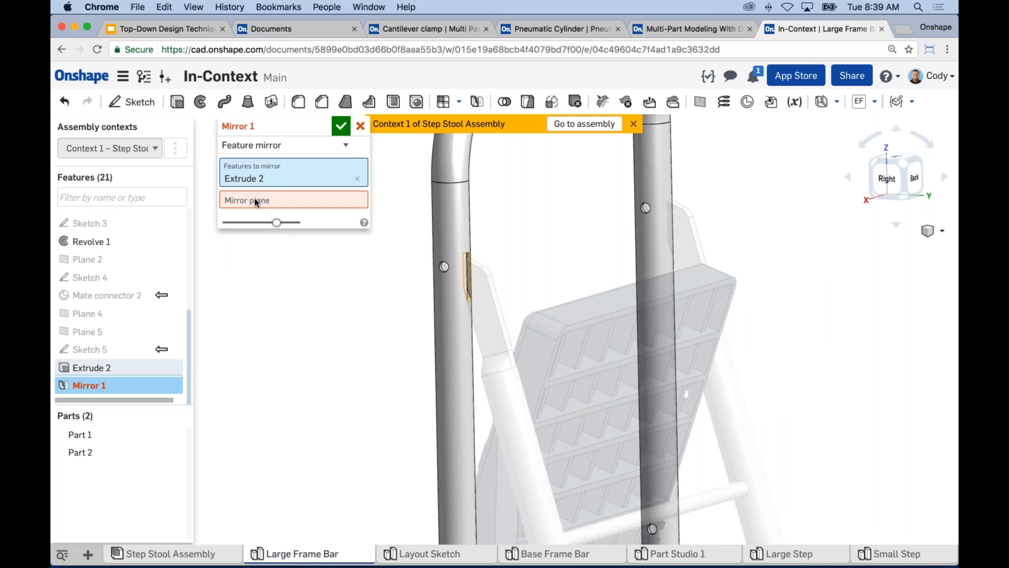
pyautogui.click(255, 202)
pyautogui.scroll(5, 121, 286)
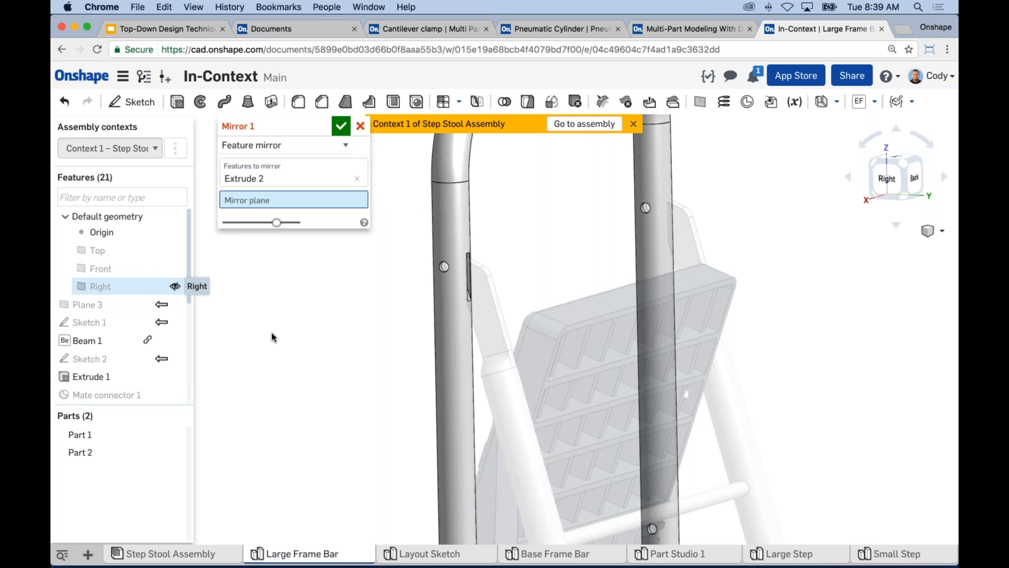
pyautogui.click(400, 397)
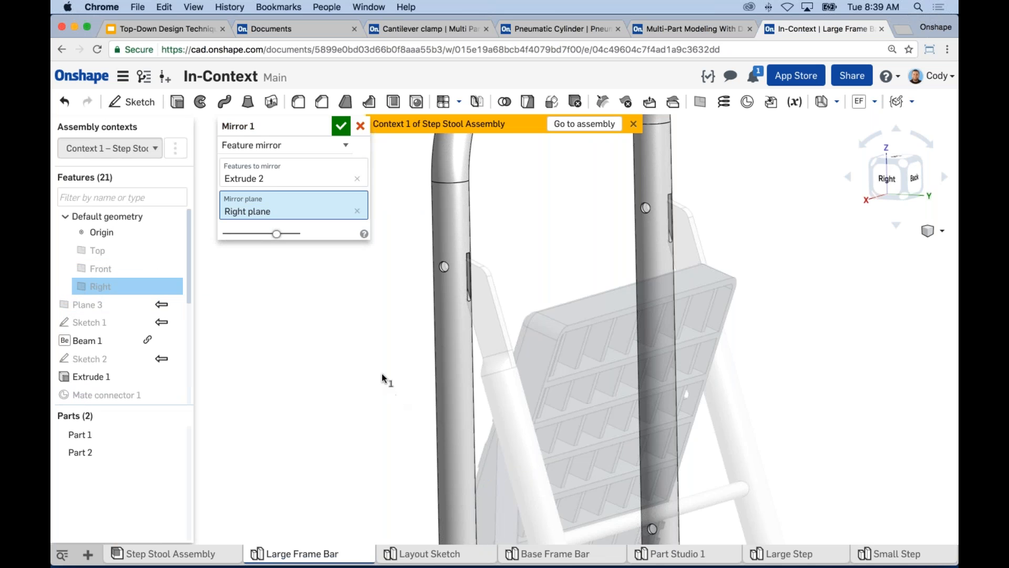
pyautogui.click(340, 126)
# Inspect both slots and the whole frame, and open the Context 1 assembly context for renaming.
pyautogui.scroll(3, 504, 267)
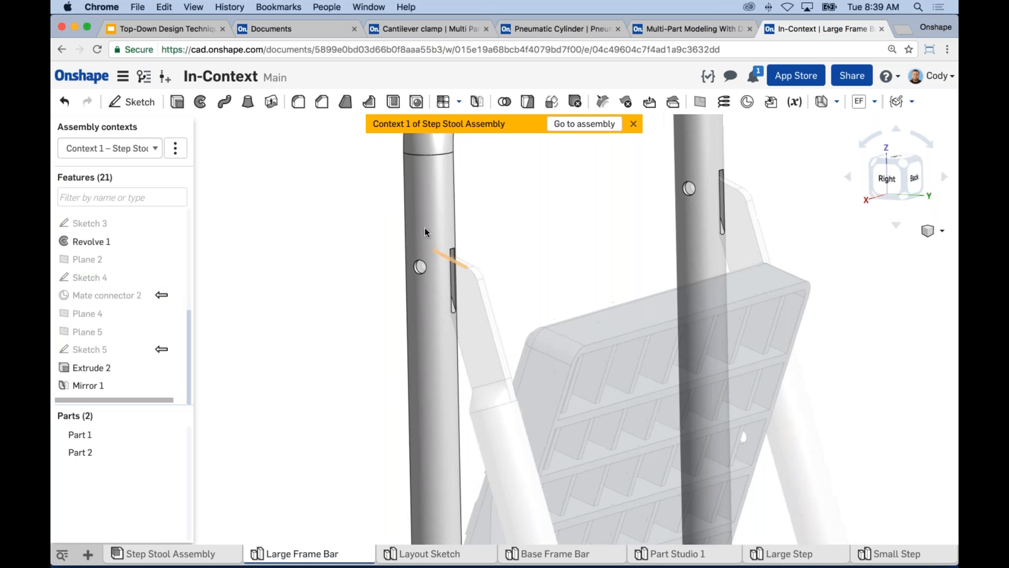
pyautogui.scroll(-5, 627, 247)
pyautogui.moveTo(606, 244); pyautogui.dragTo(663, 237, button='right')
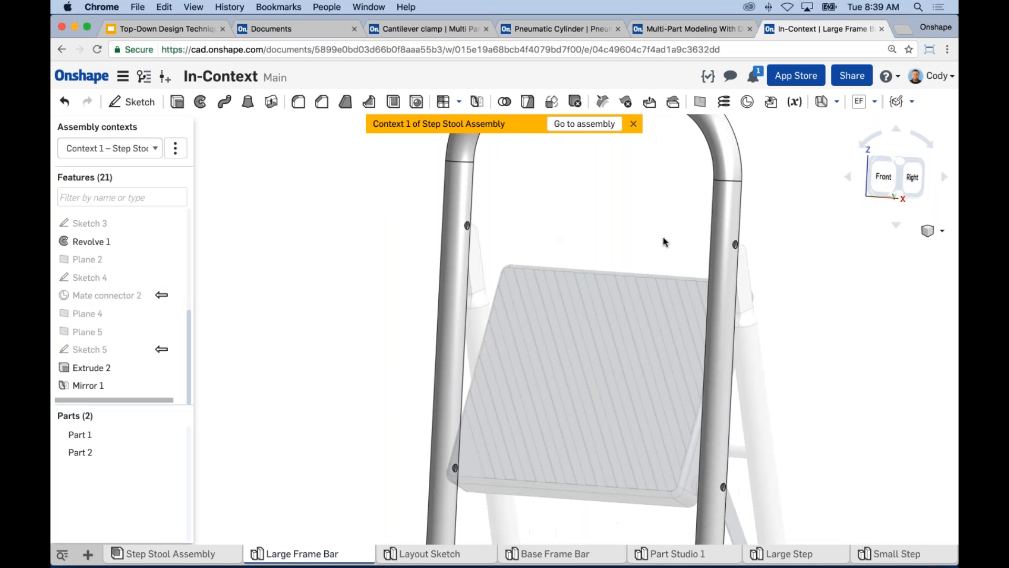
pyautogui.scroll(-5, 678, 249)
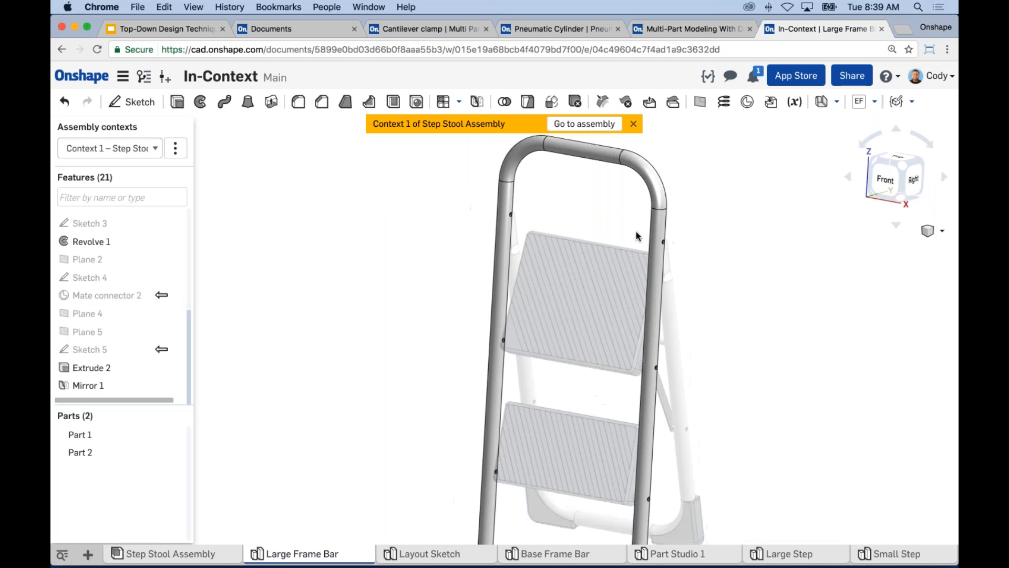
pyautogui.moveTo(636, 236); pyautogui.dragTo(602, 219, button='middle')
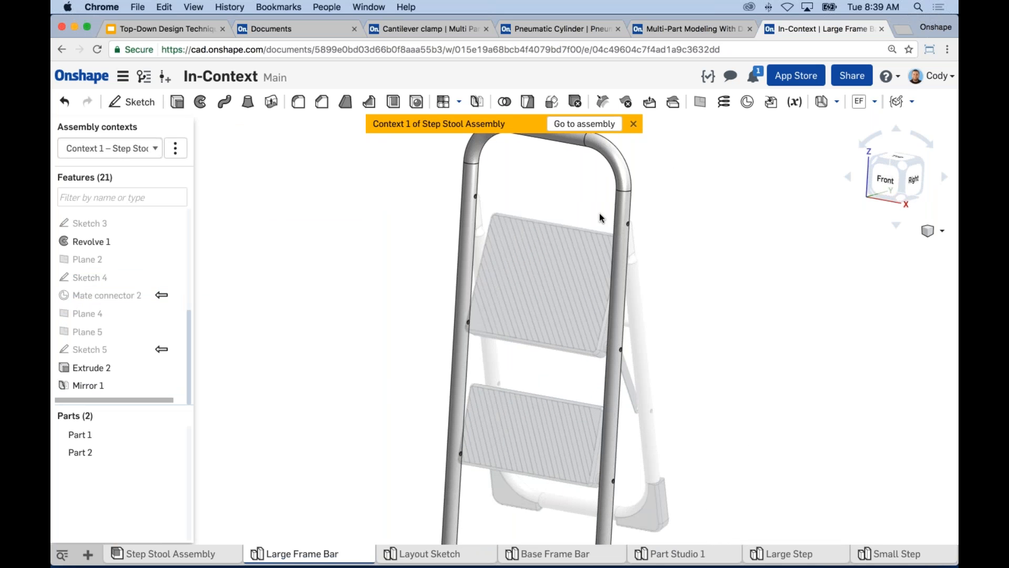
pyautogui.scroll(-5, 600, 217)
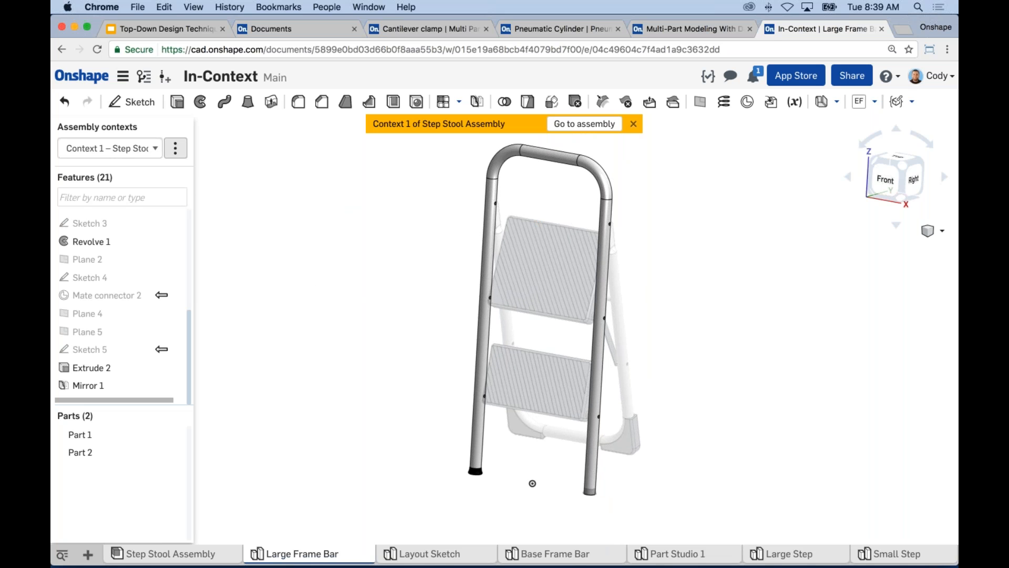
pyautogui.click(175, 148)
pyautogui.click(110, 173)
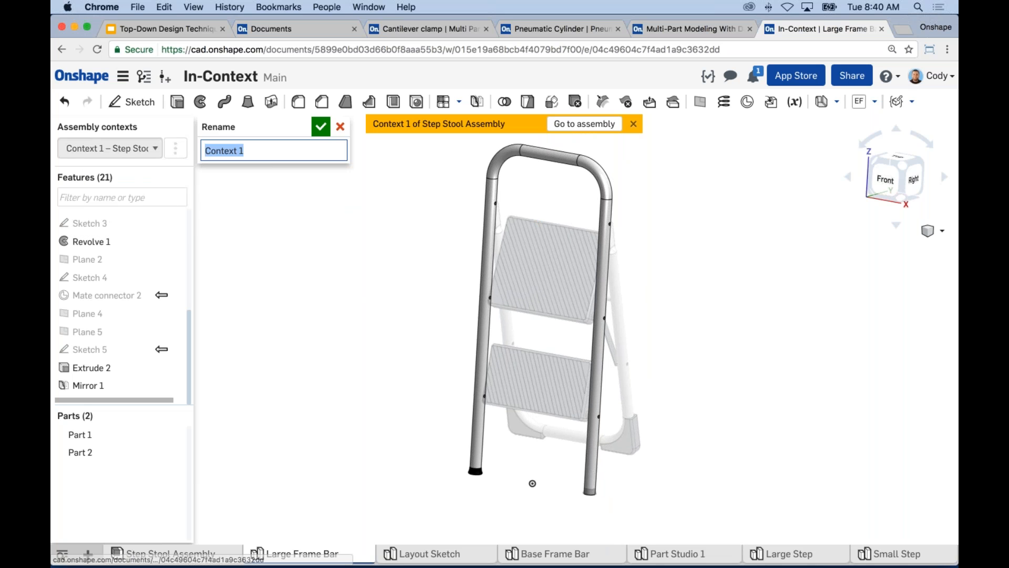
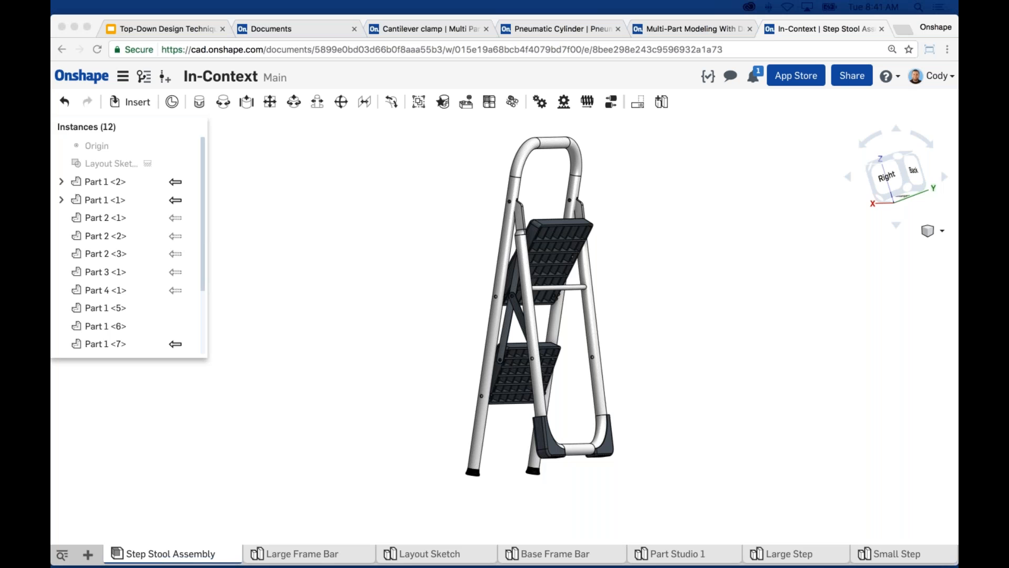
# Show the hidden layout sketch in the Step Stool Assembly.
pyautogui.moveTo(361, 250); pyautogui.dragTo(419, 242, button='right')
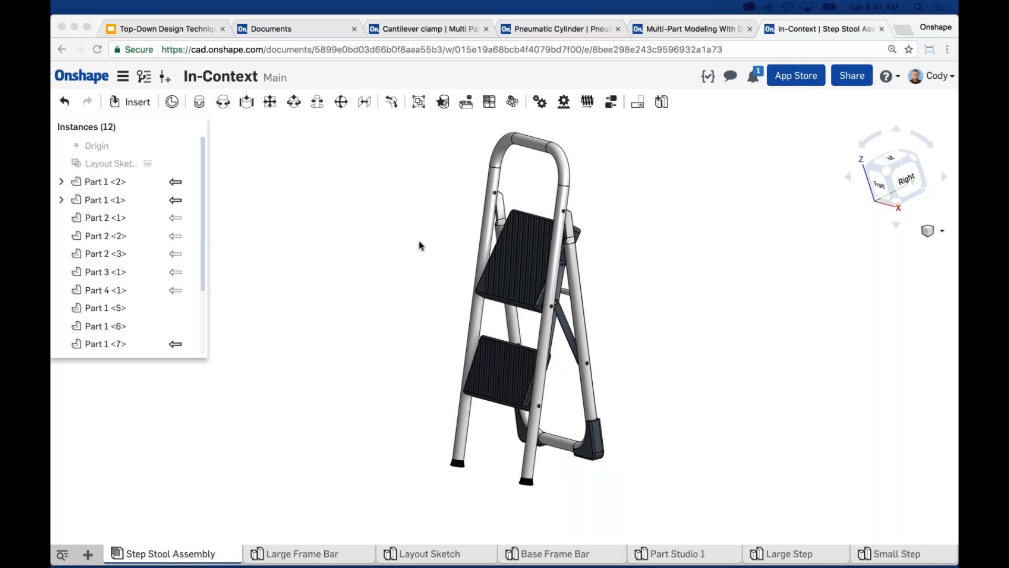
pyautogui.click(185, 162)
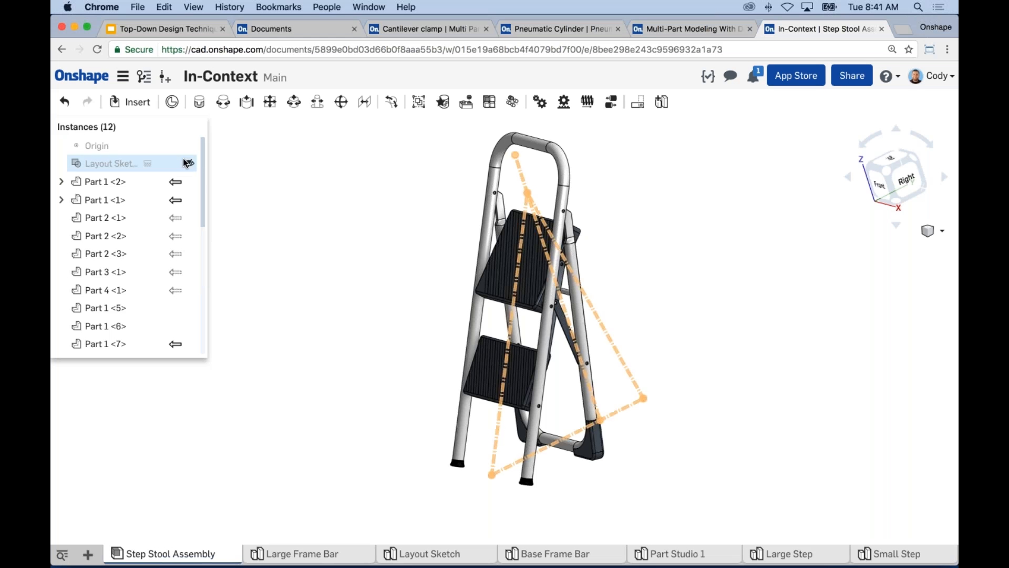
pyautogui.moveTo(374, 220)
pyautogui.mouseDown(button='right')
pyautogui.moveTo(325, 200)
pyautogui.moveTo(379, 223)
pyautogui.mouseUp(button='right')
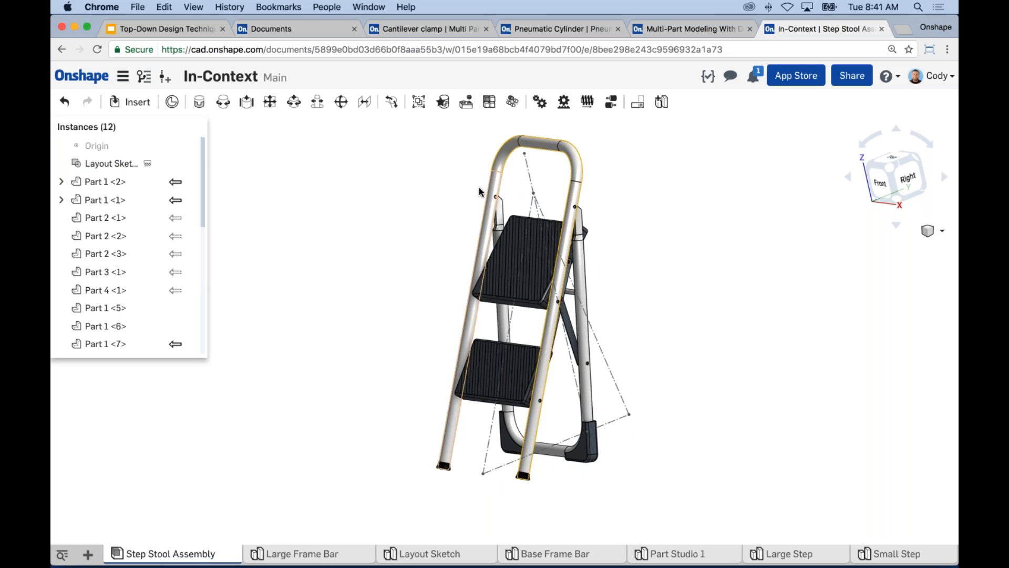
# Examine the step stool's frame, steps and rear legs against the layout sketch from the front, side and rear.
pyautogui.moveTo(462, 187); pyautogui.dragTo(436, 192, button='right')
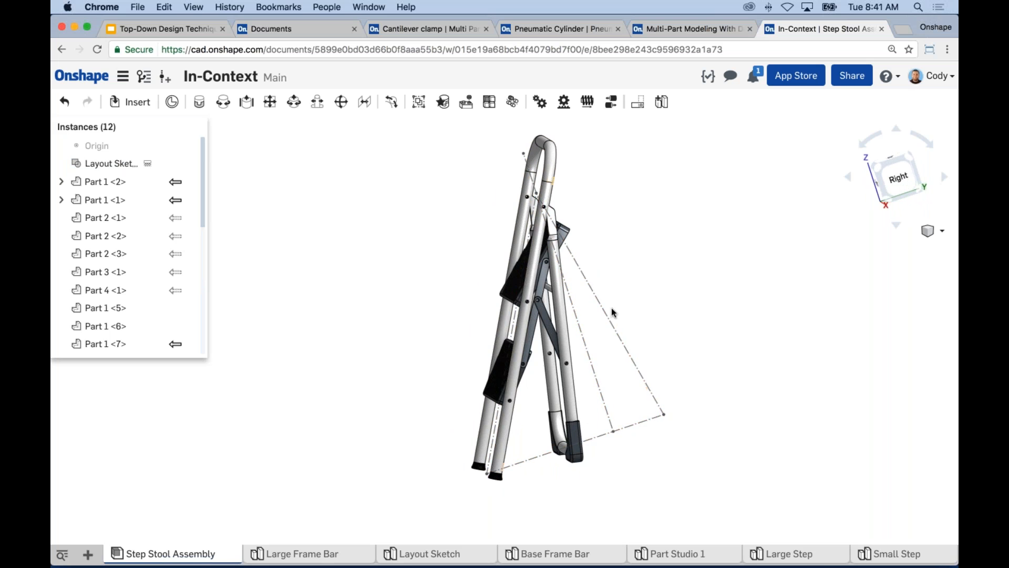
pyautogui.moveTo(423, 270)
pyautogui.mouseDown(button='right')
pyautogui.moveTo(456, 266)
pyautogui.moveTo(439, 266)
pyautogui.mouseUp(button='right')
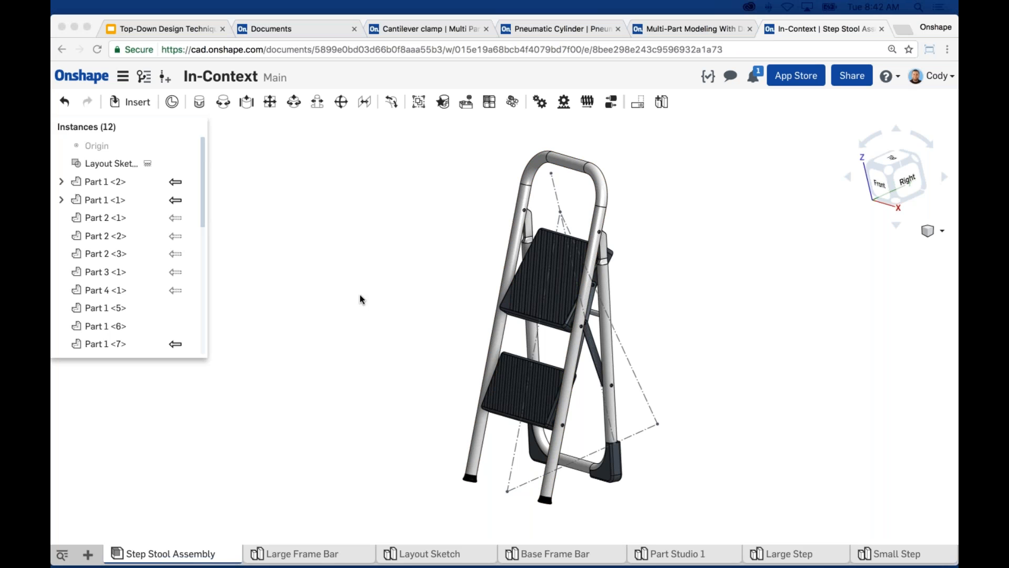
pyautogui.moveTo(741, 257); pyautogui.dragTo(582, 166, button='right')
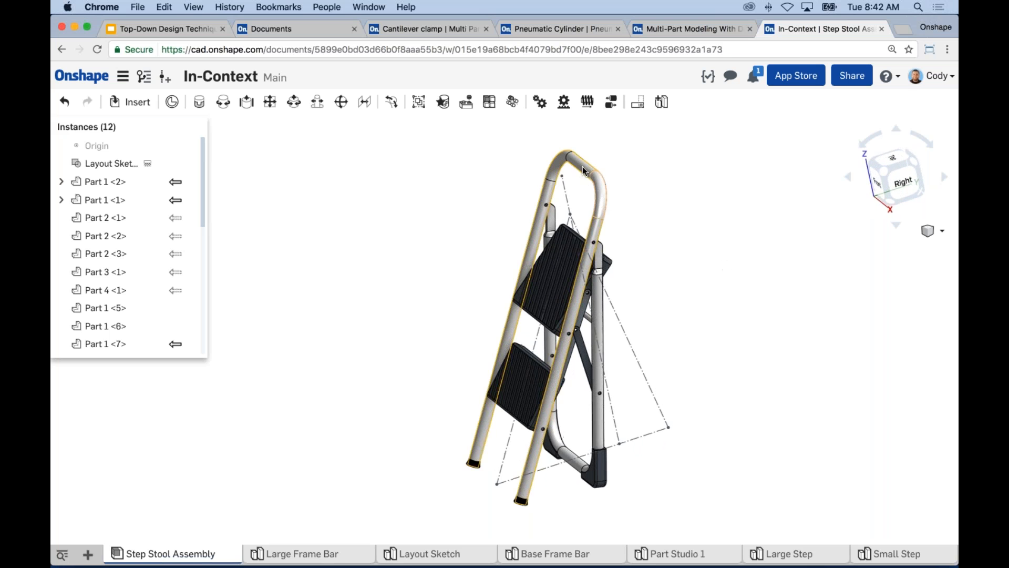
pyautogui.moveTo(707, 261); pyautogui.dragTo(721, 284, button='right')
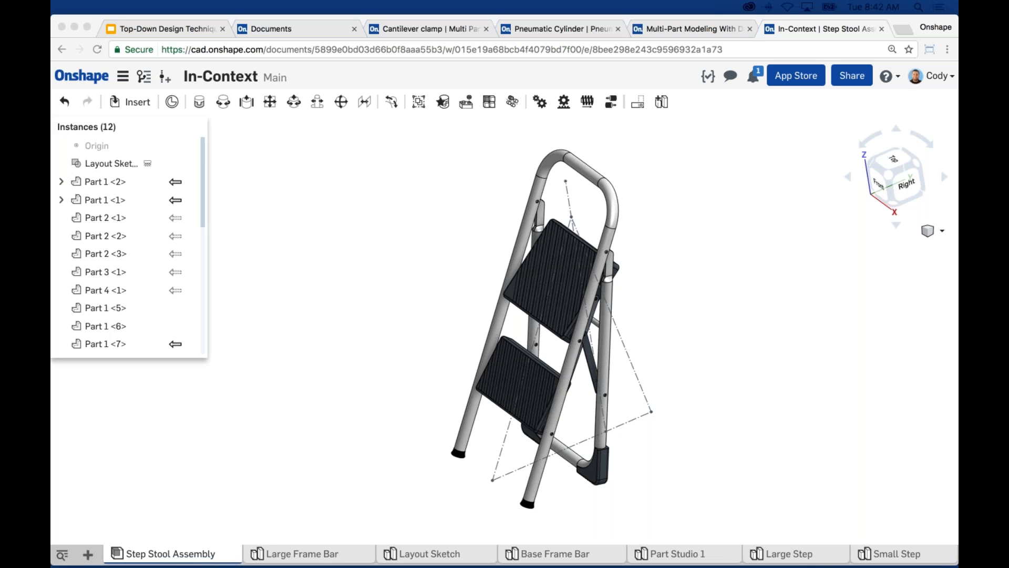
pyautogui.click(671, 302)
pyautogui.moveTo(665, 292); pyautogui.dragTo(646, 277, button='middle')
pyautogui.moveTo(622, 249); pyautogui.dragTo(557, 231, button='right')
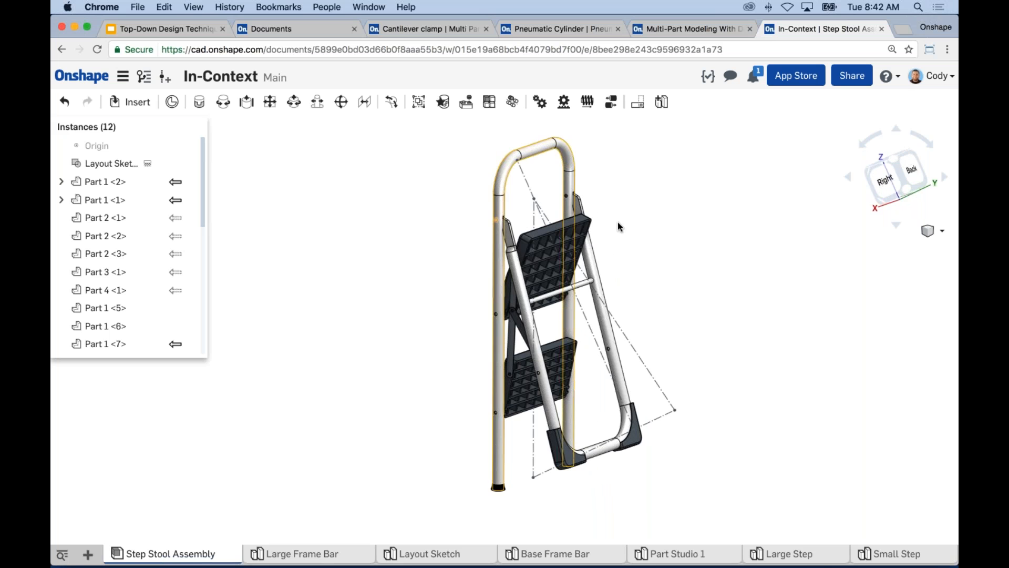
pyautogui.moveTo(679, 225); pyautogui.dragTo(716, 216, button='right')
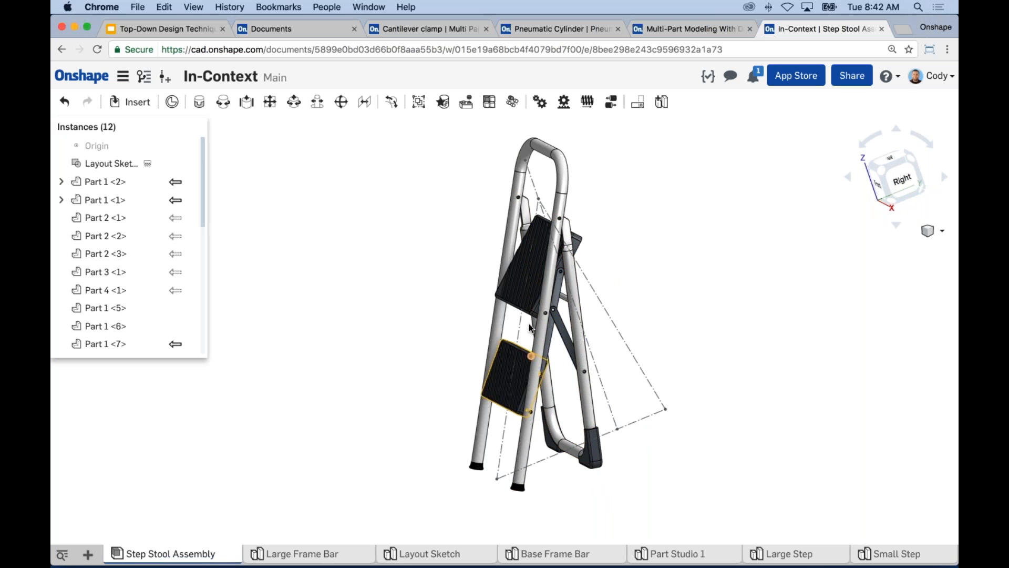
pyautogui.moveTo(473, 238); pyautogui.dragTo(440, 311, button='right')
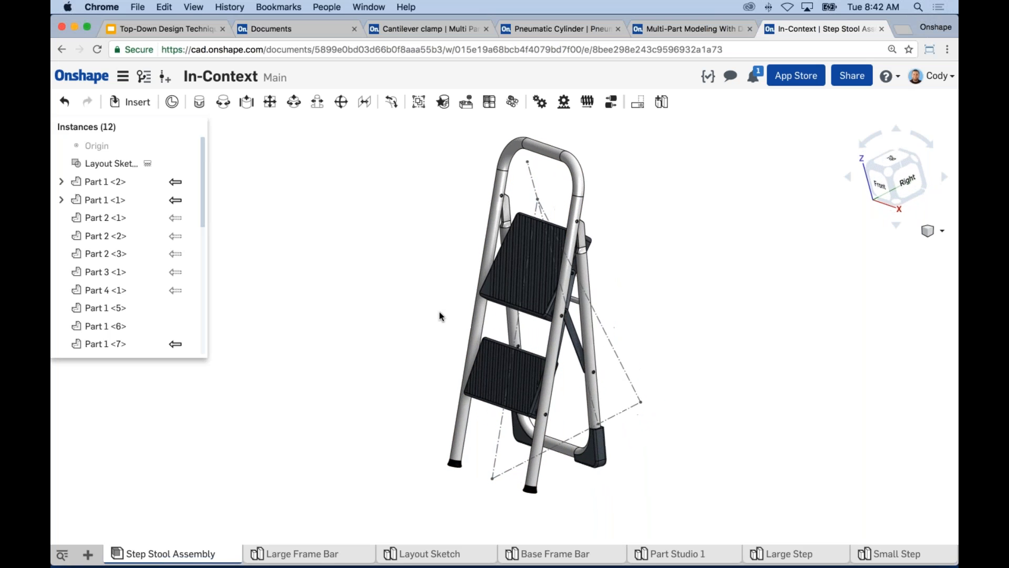
pyautogui.scroll(-2, 428, 322)
pyautogui.moveTo(424, 319); pyautogui.dragTo(461, 309, button='middle')
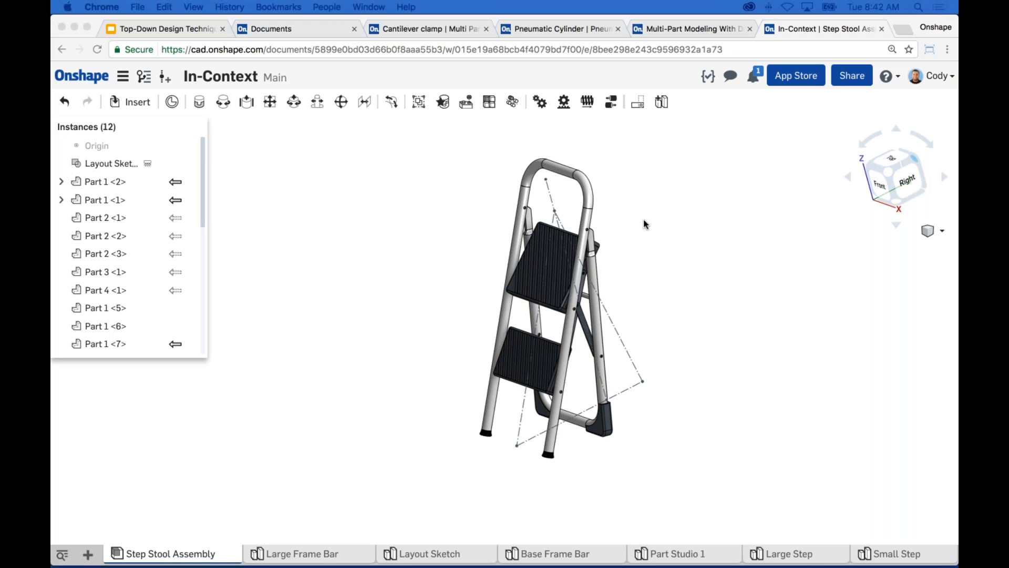
pyautogui.click(434, 234)
pyautogui.moveTo(431, 239); pyautogui.dragTo(431, 247, button='middle')
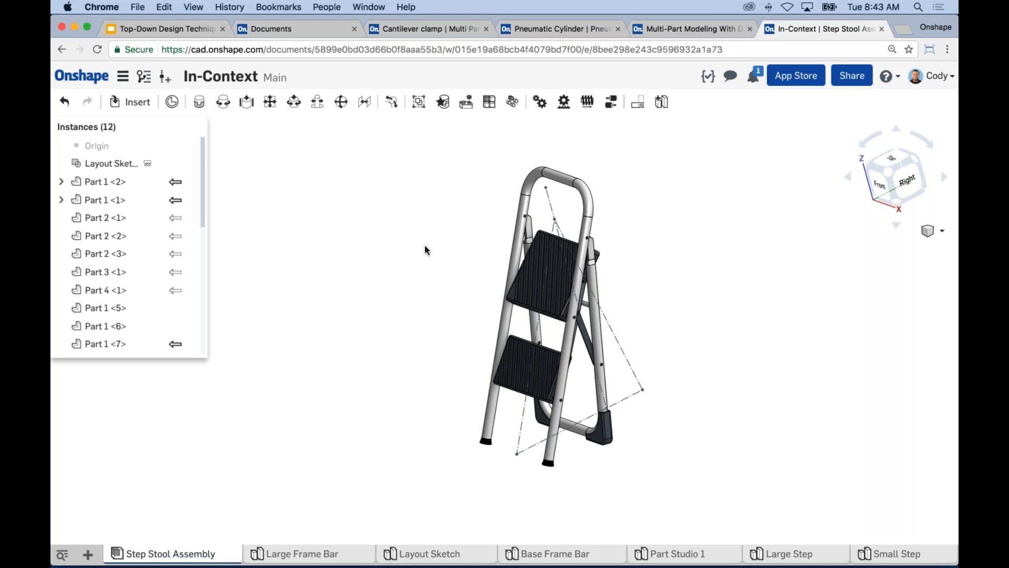
# Switch to the Pneumatic Cylinder document, create a new empty subassembly in Pneumatic Cylinder Assy, and check its contents.
pyautogui.click(565, 29)
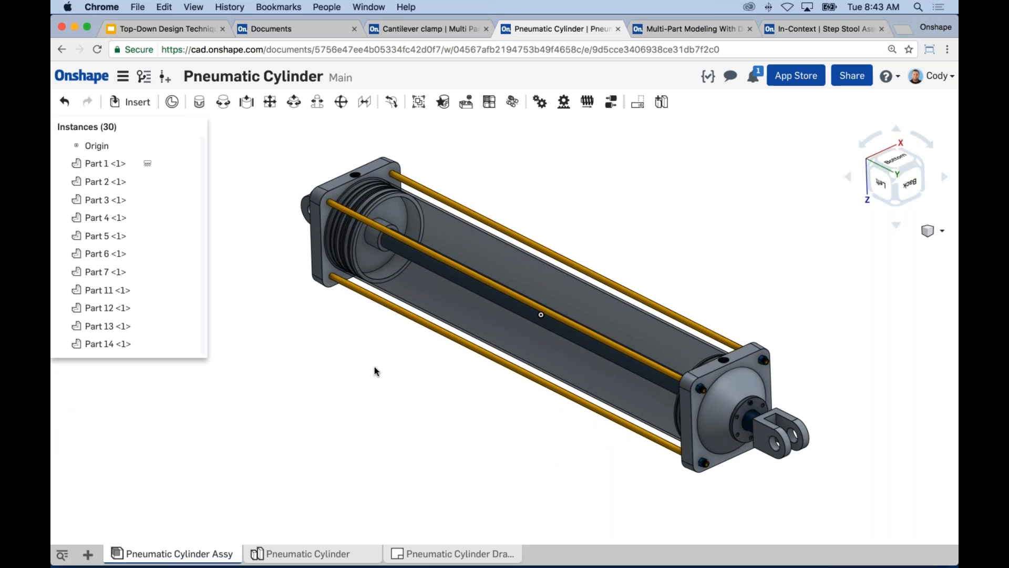
pyautogui.rightClick(120, 276)
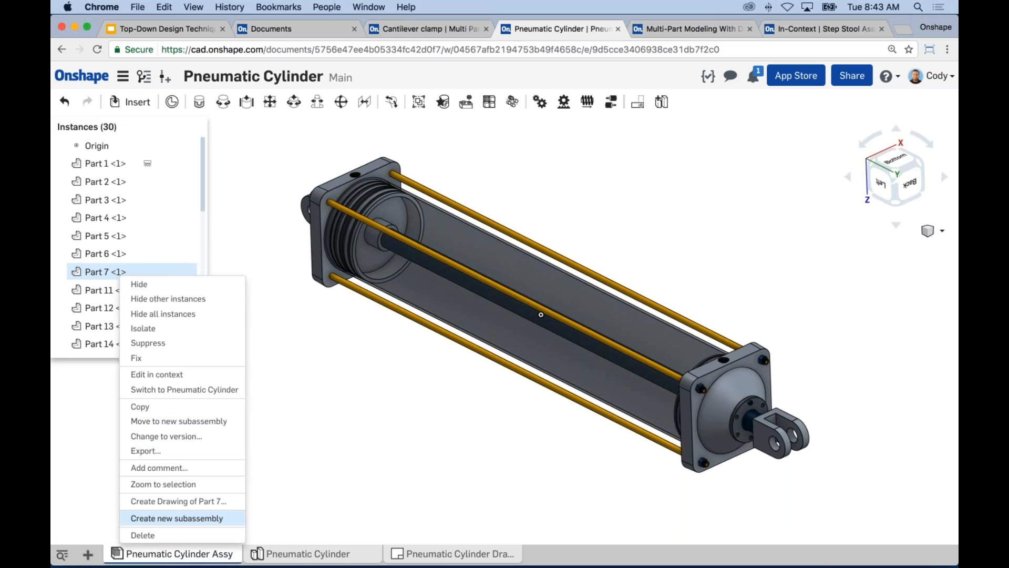
pyautogui.click(176, 518)
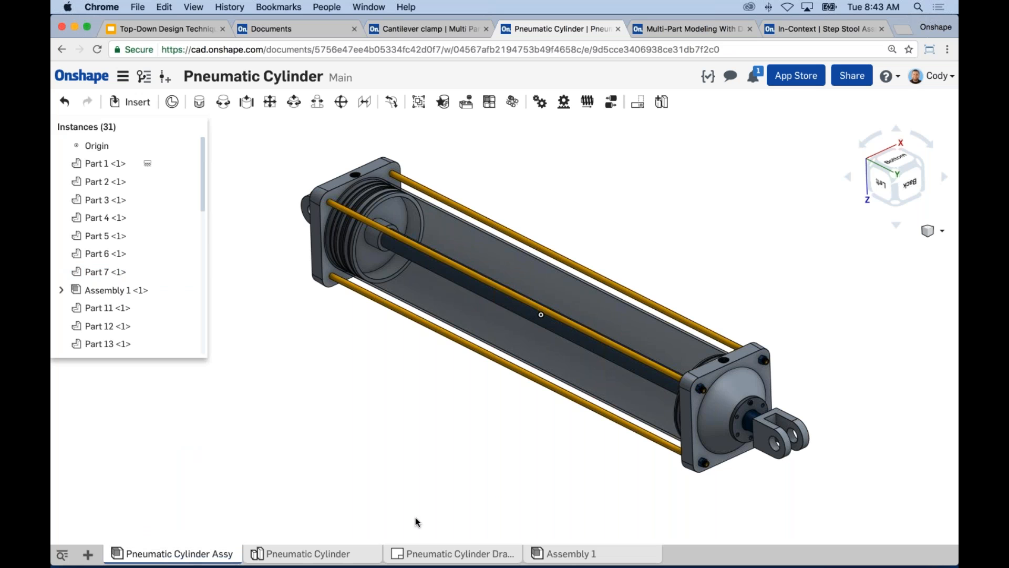
pyautogui.click(566, 553)
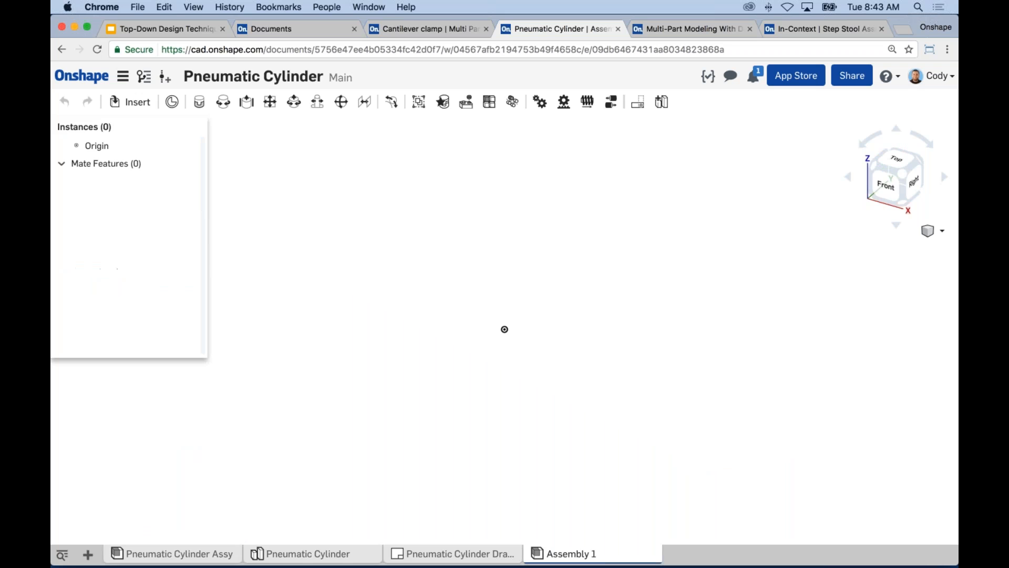
pyautogui.click(163, 553)
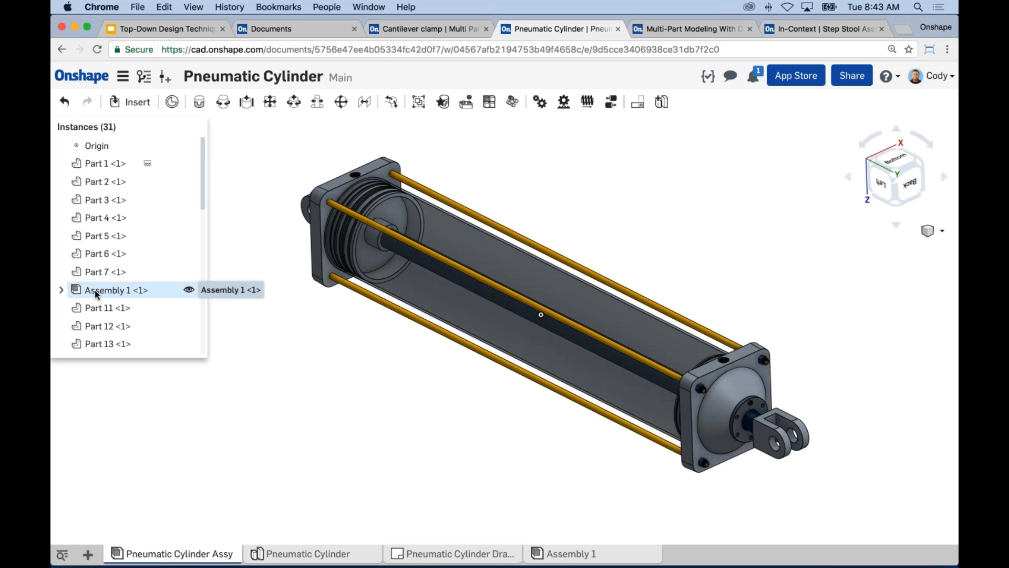
# Try to move Part 7 into the Assembly 1 subassembly, and delete the Assembly 1 instance from the cylinder assembly.
pyautogui.click(62, 291)
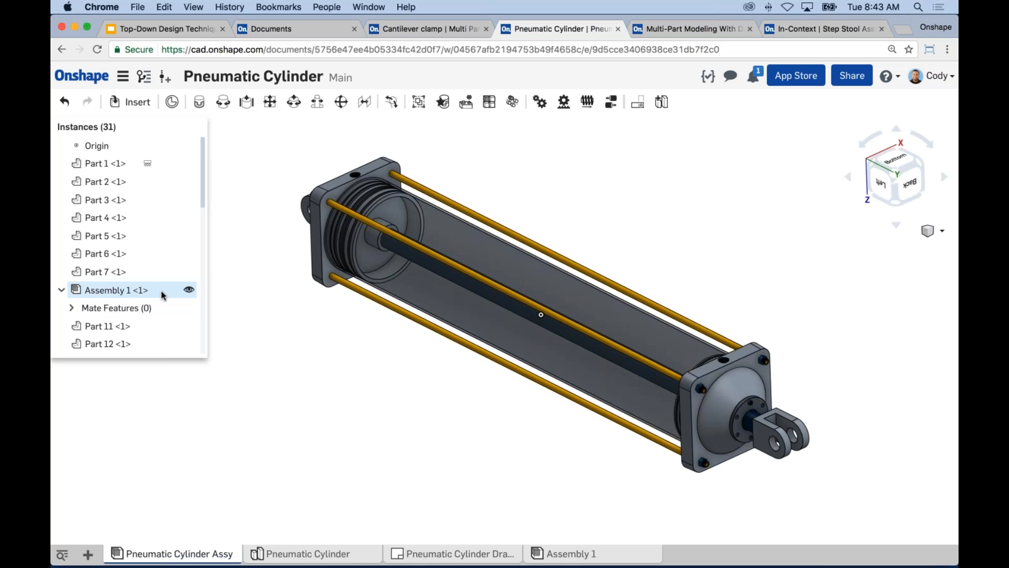
pyautogui.moveTo(106, 272)
pyautogui.mouseDown()
pyautogui.moveTo(128, 294)
pyautogui.moveTo(123, 301)
pyautogui.moveTo(113, 273)
pyautogui.moveTo(107, 294)
pyautogui.moveTo(109, 280)
pyautogui.mouseUp()
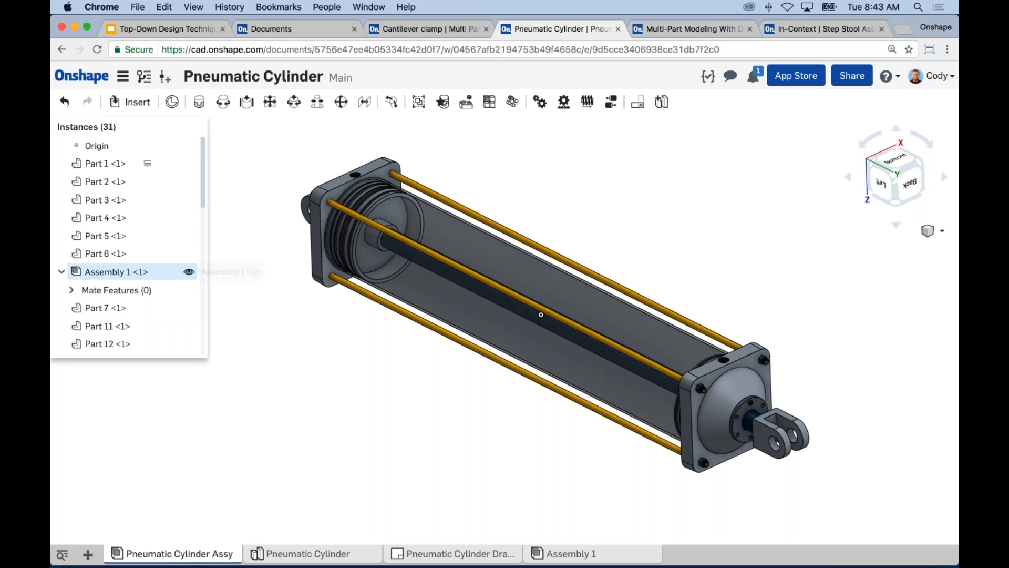
pyautogui.click(72, 290)
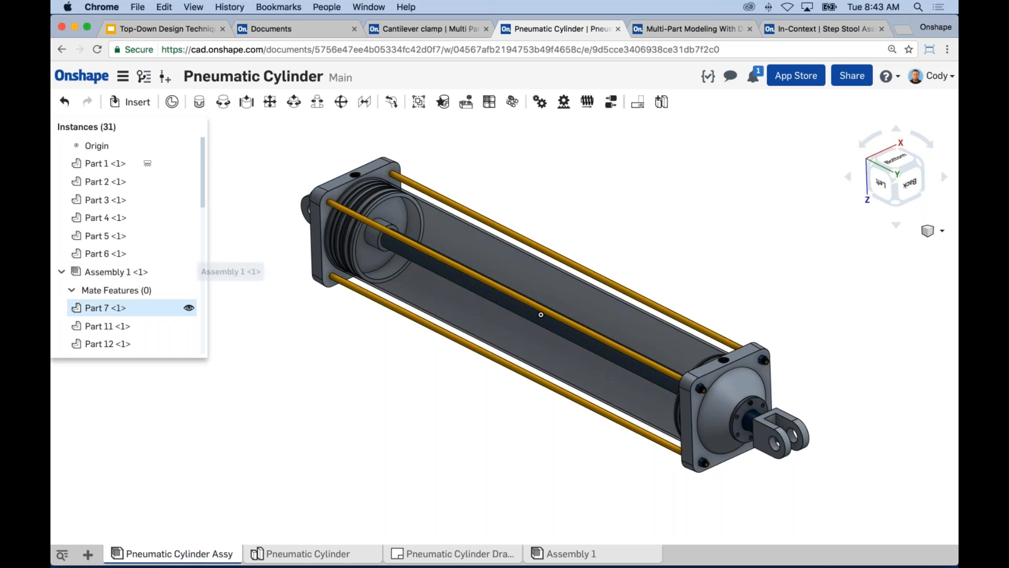
pyautogui.moveTo(113, 308); pyautogui.dragTo(110, 277)
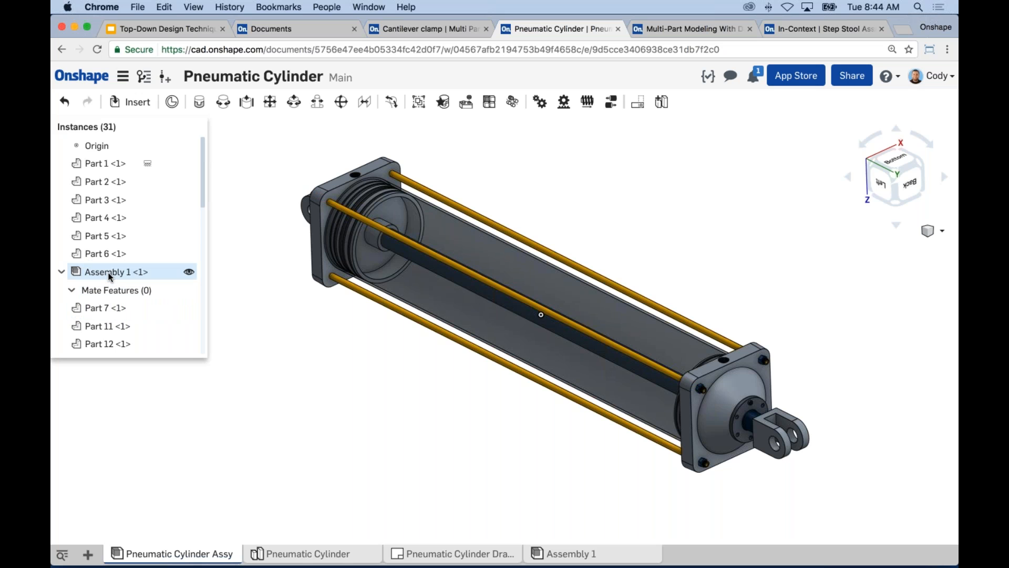
pyautogui.rightClick(118, 274)
pyautogui.click(138, 486)
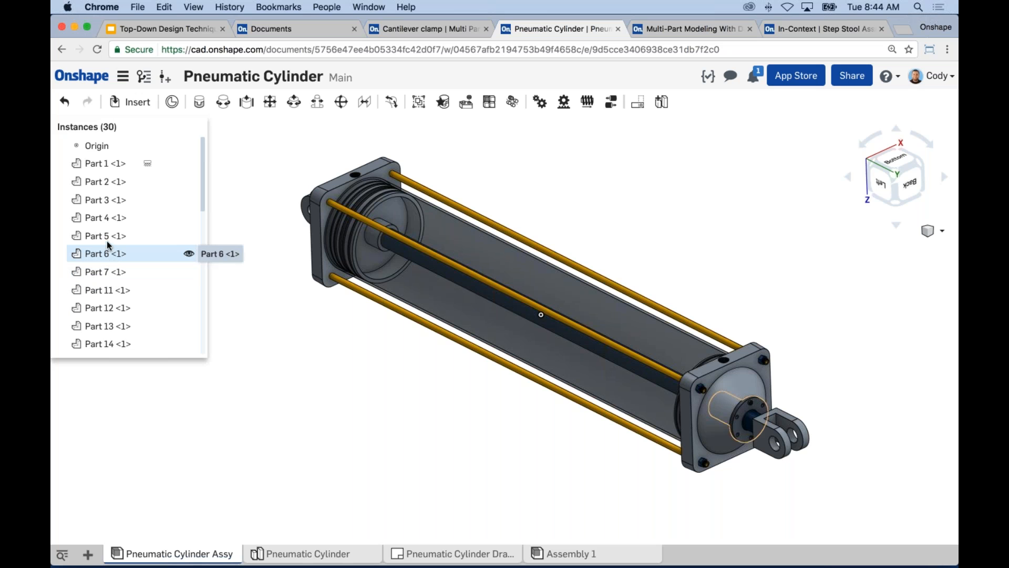
# Move Part 4, Part 5 and Part 6 together into a new subassembly.
pyautogui.click(108, 249)
pyautogui.keyDown('shift'); pyautogui.click(107, 235); pyautogui.keyUp('shift')
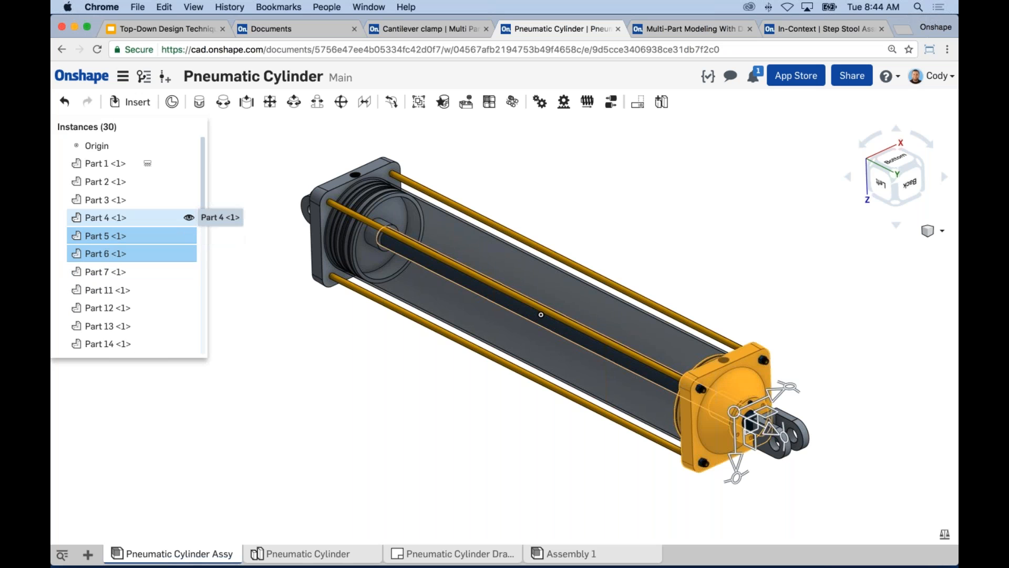
pyautogui.keyDown('shift'); pyautogui.click(127, 217); pyautogui.keyUp('shift')
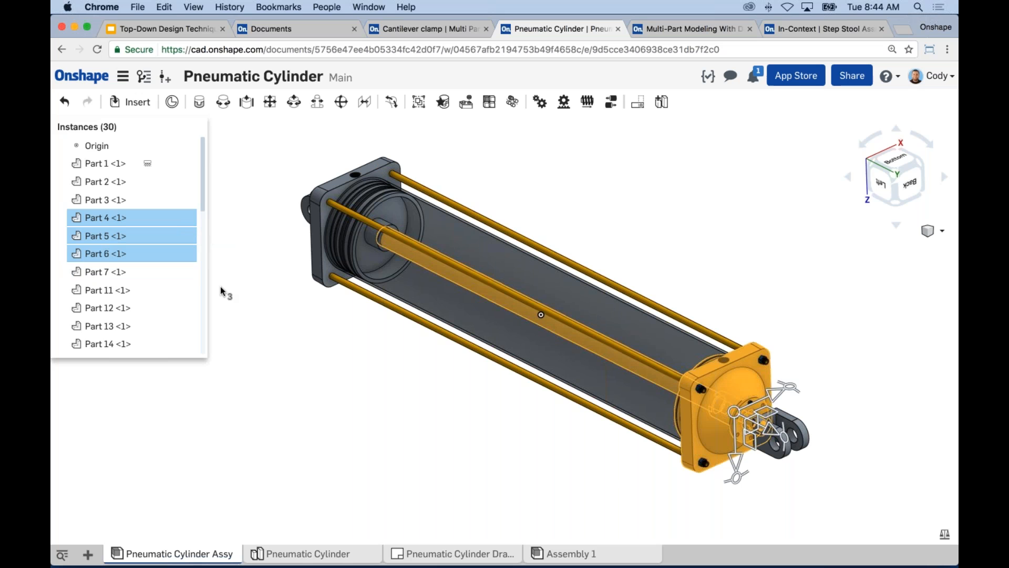
pyautogui.rightClick(188, 236)
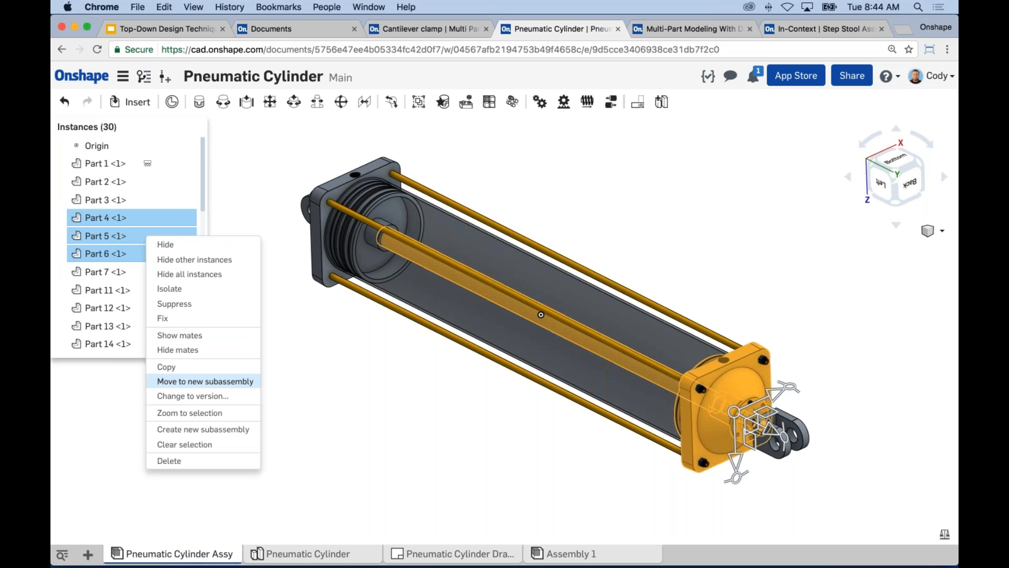
pyautogui.click(187, 385)
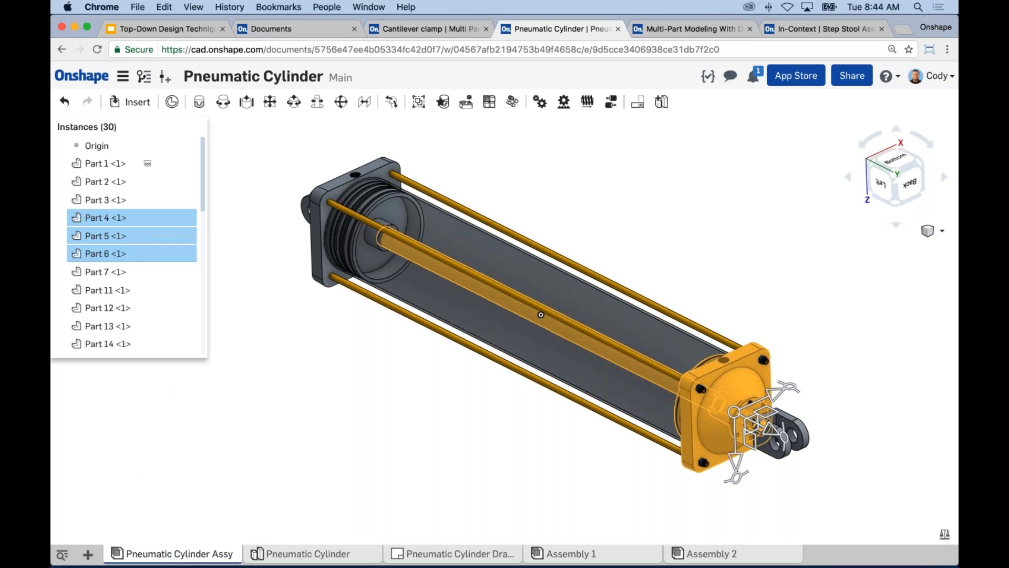
# Inspect the parts grouped in Assembly 2, both in the instance list and in its own assembly, and return to Pneumatic Cylinder Assy.
pyautogui.click(62, 217)
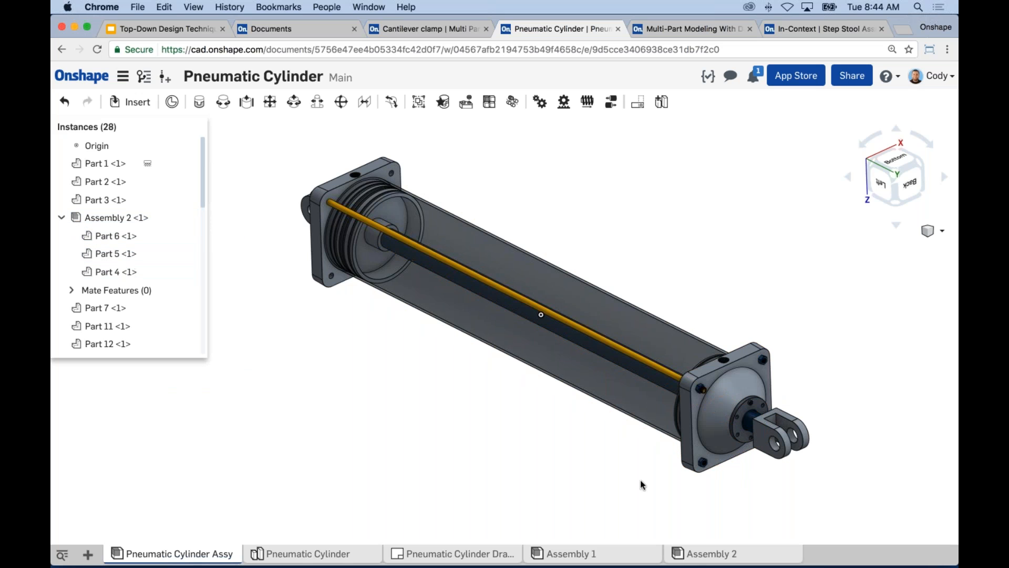
pyautogui.click(728, 561)
pyautogui.moveTo(720, 334); pyautogui.dragTo(573, 418, button='right')
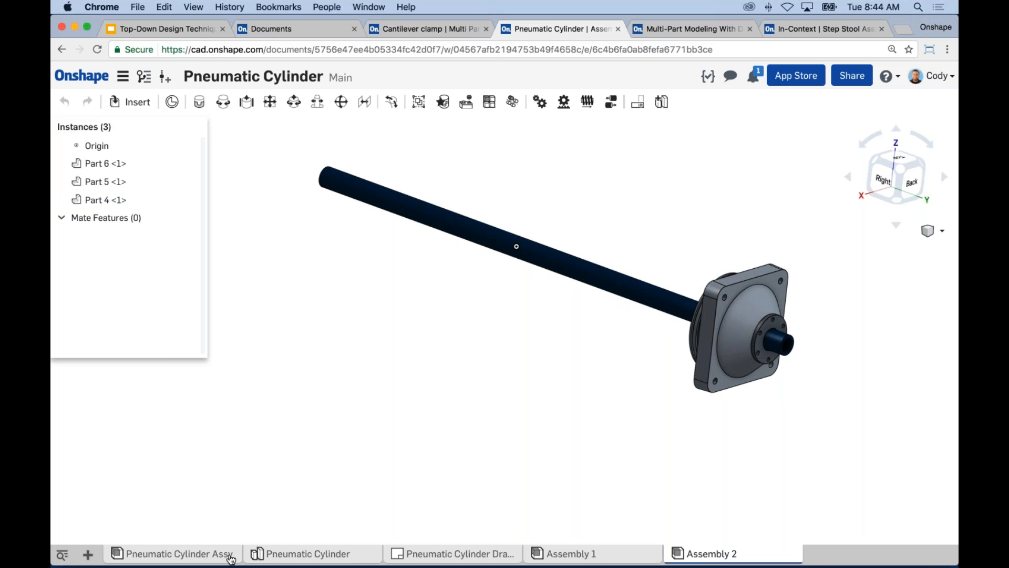
pyautogui.moveTo(231, 559)
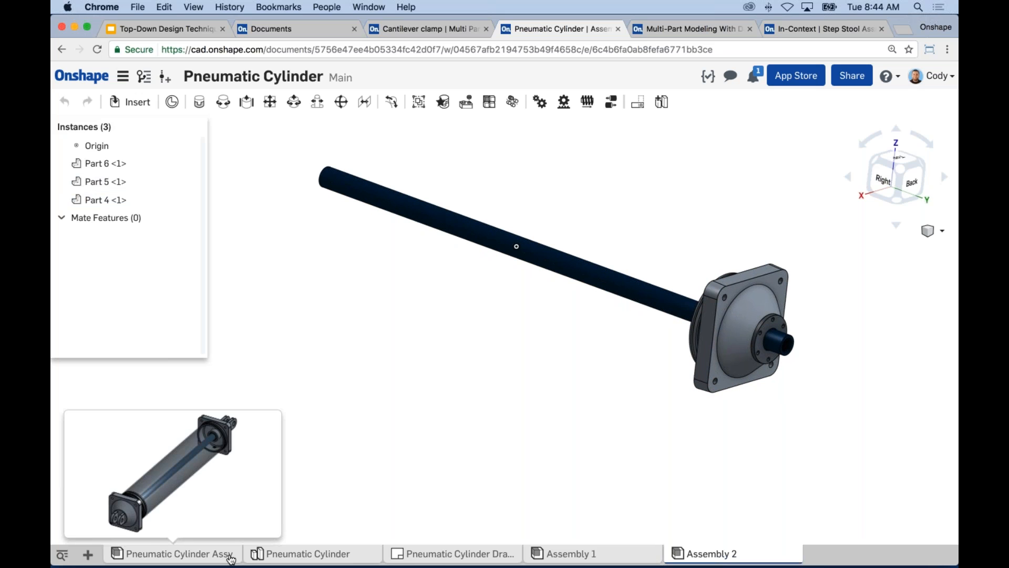
pyautogui.click(231, 558)
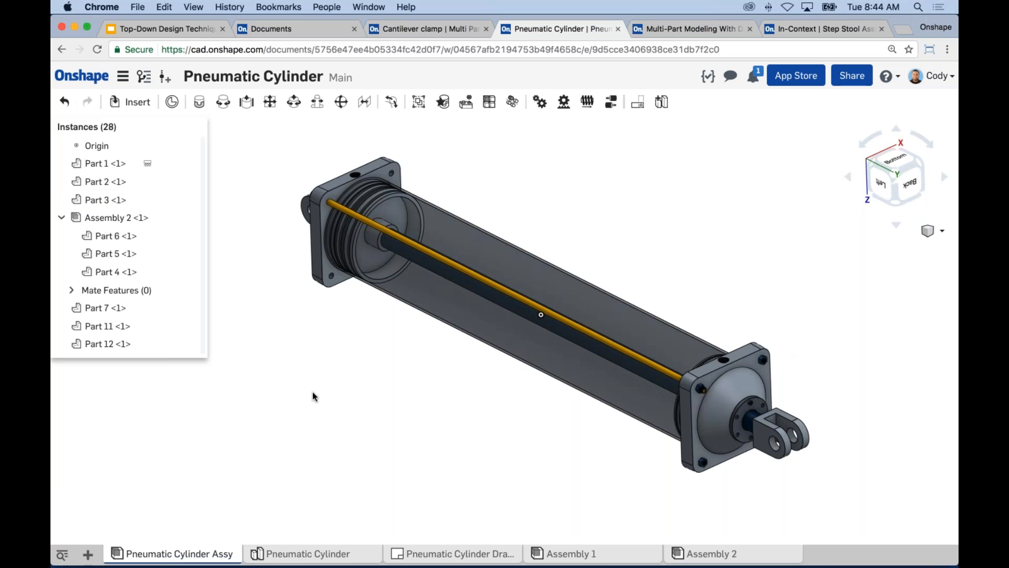
pyautogui.scroll(-2, 314, 396)
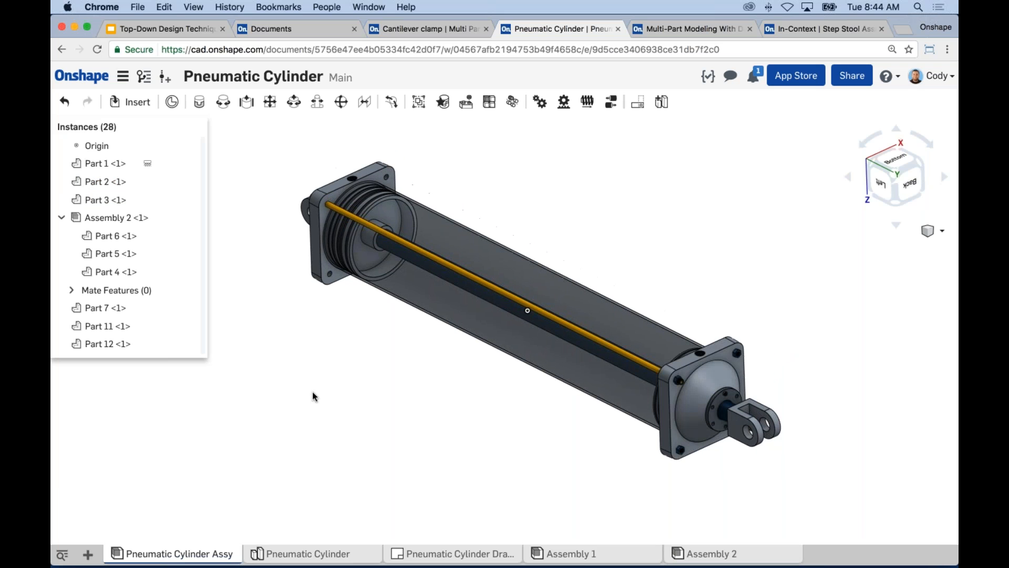
pyautogui.moveTo(313, 397); pyautogui.dragTo(333, 390, button='middle')
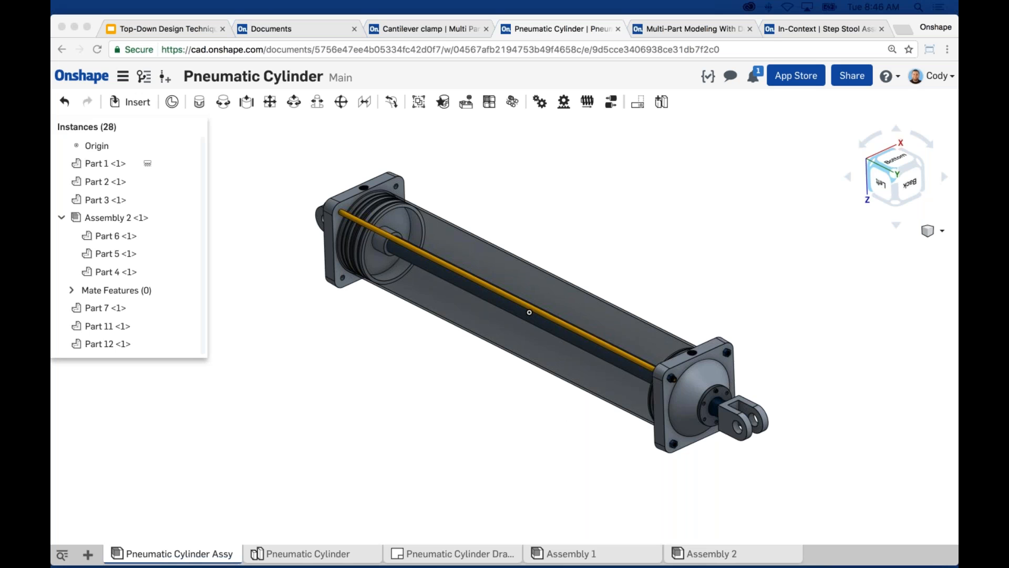
pyautogui.click(188, 502)
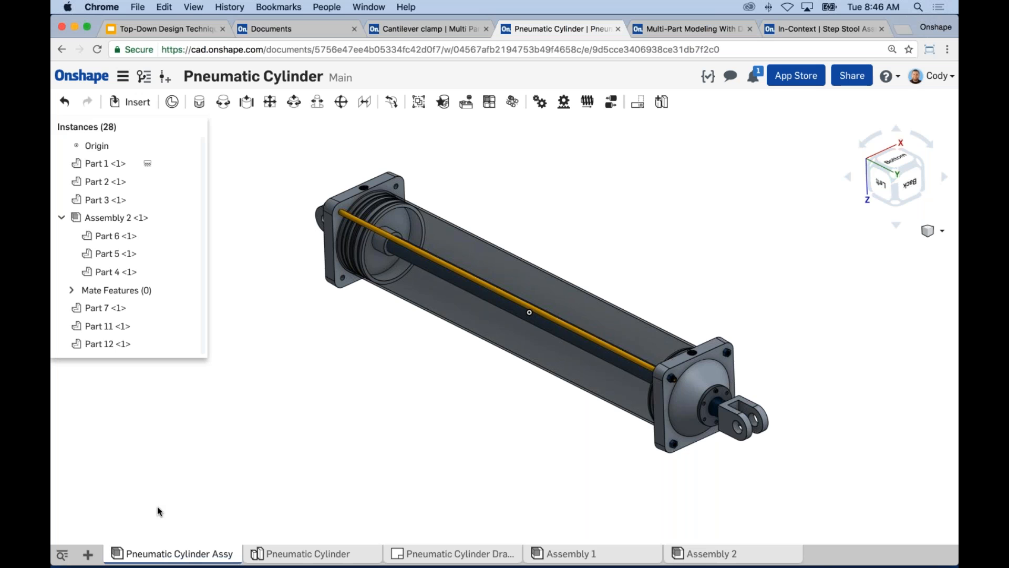